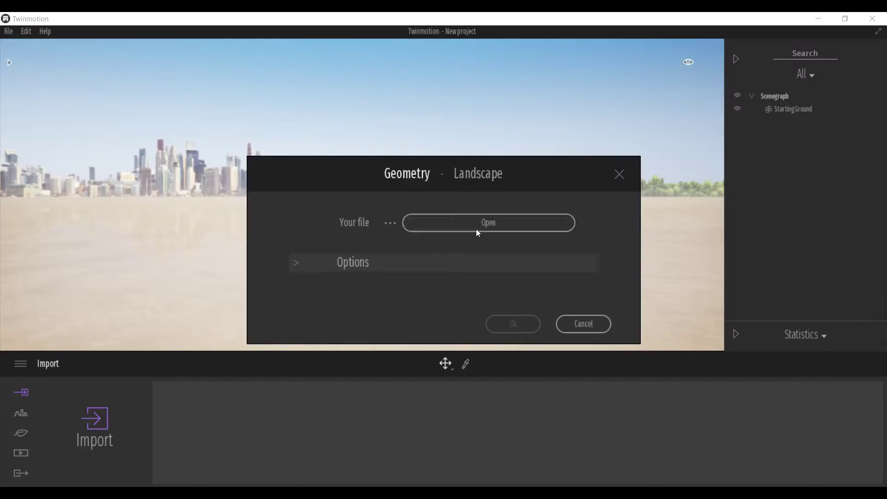
# Import the EP030 REV.03 2018.skp file as geometry with the Collapse option set to Keep hierarchy.
pyautogui.click(478, 230)
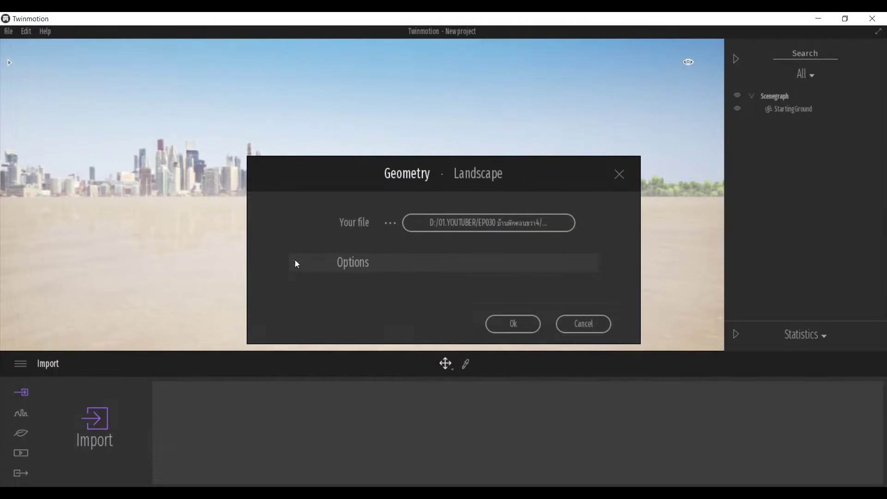
pyautogui.click(296, 261)
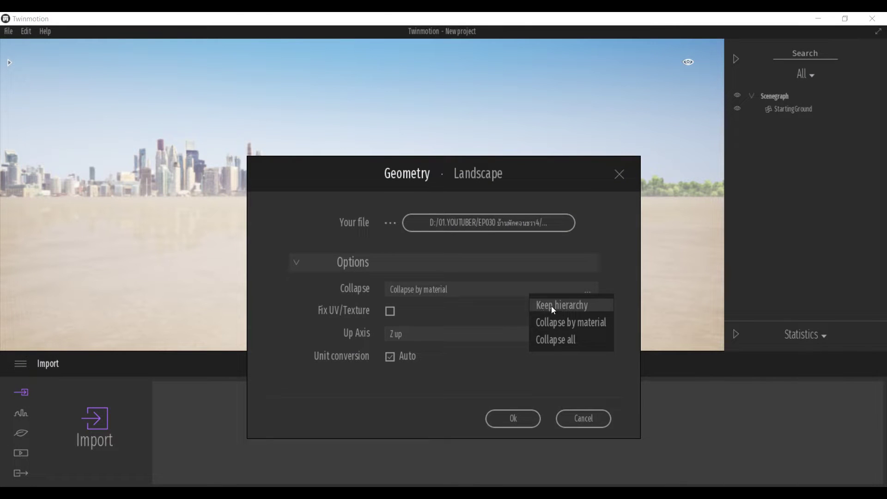
pyautogui.click(531, 419)
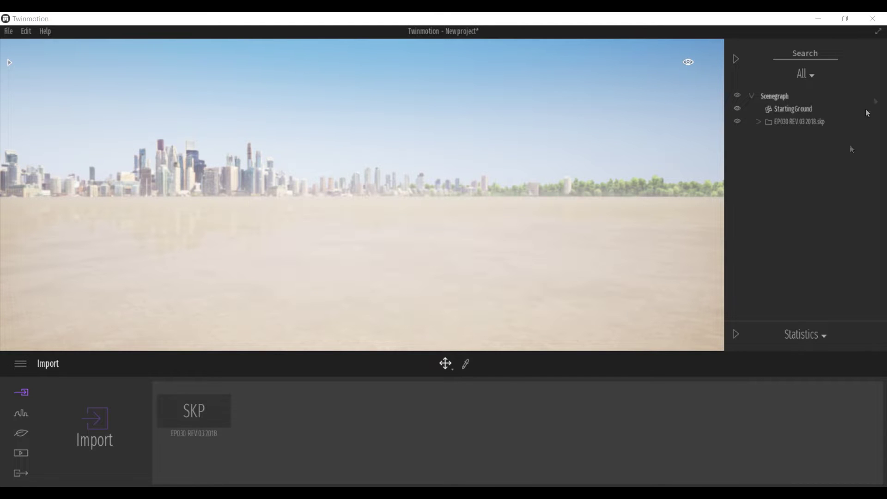
# Add the Rocky grasslands landscape from the library to the scene with the imported house.
pyautogui.click(870, 125)
pyautogui.click(833, 279)
pyautogui.keyDown('shift'); pyautogui.moveTo(567, 261); pyautogui.dragTo(508, 264, button='middle'); pyautogui.keyUp('shift')
pyautogui.scroll(-3, 362, 194)
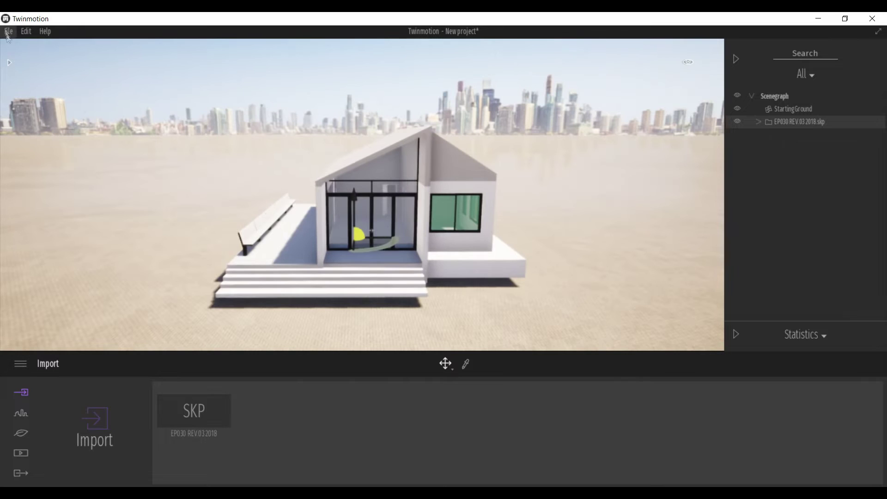
pyautogui.click(9, 63)
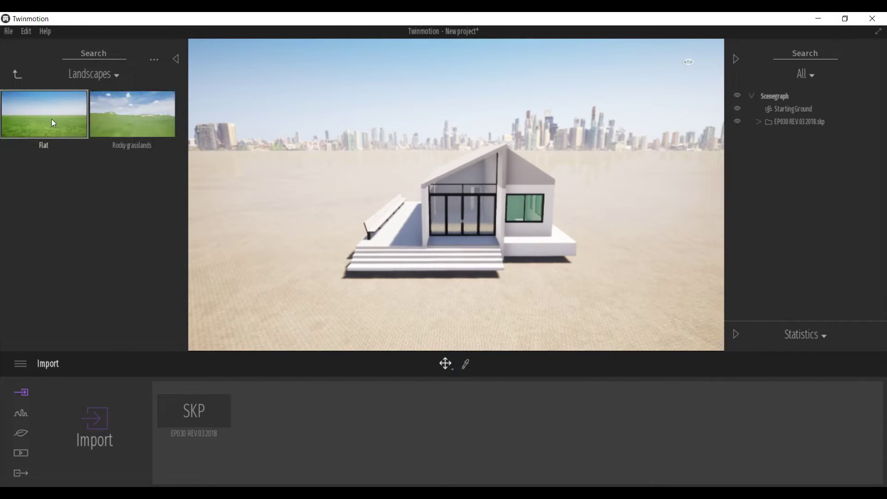
pyautogui.moveTo(243, 201); pyautogui.dragTo(265, 209)
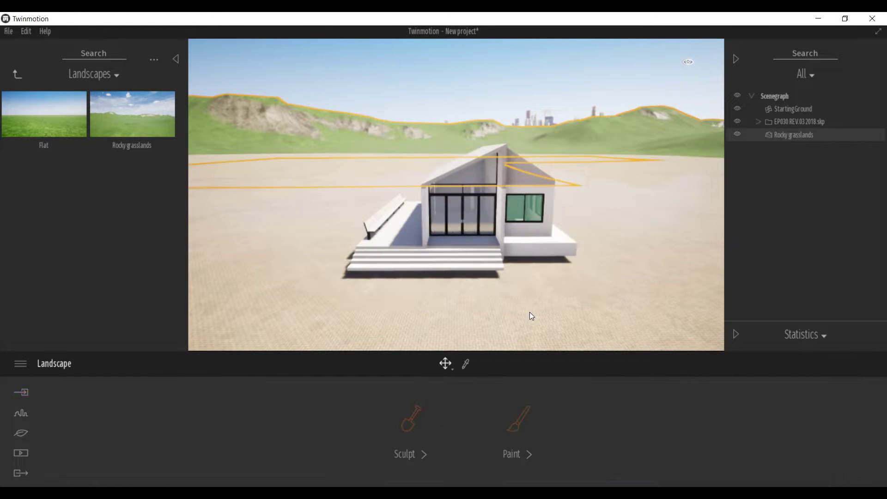
# Move the StartingGround object below the surface of the Rocky grasslands landscape.
pyautogui.moveTo(565, 253); pyautogui.dragTo(467, 273, button='right')
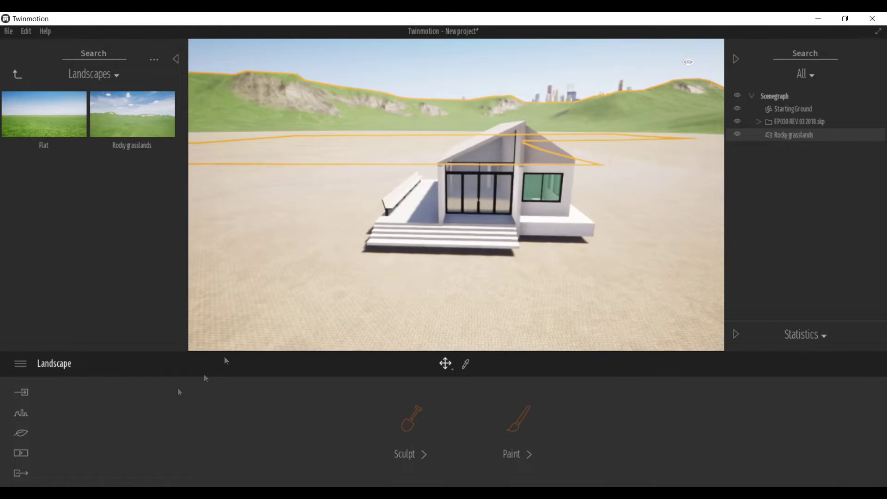
pyautogui.click(21, 433)
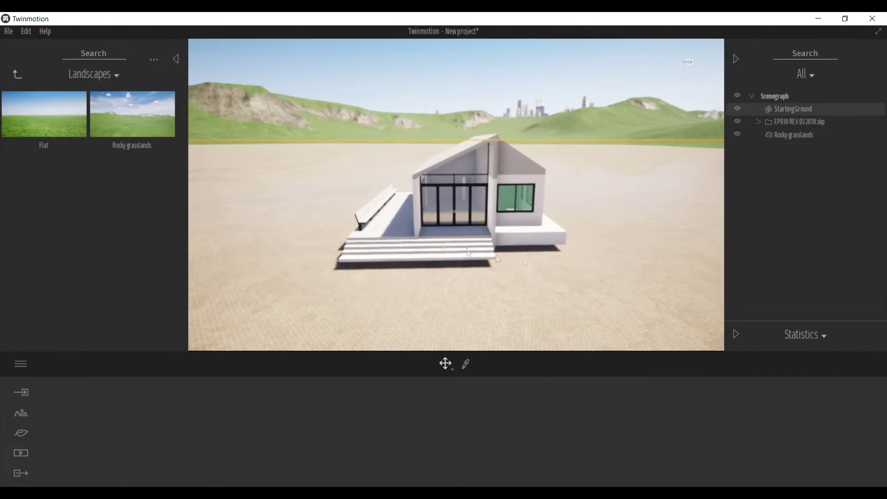
pyautogui.moveTo(496, 258); pyautogui.dragTo(318, 220, button='right')
pyautogui.press('a')
pyautogui.click(352, 129)
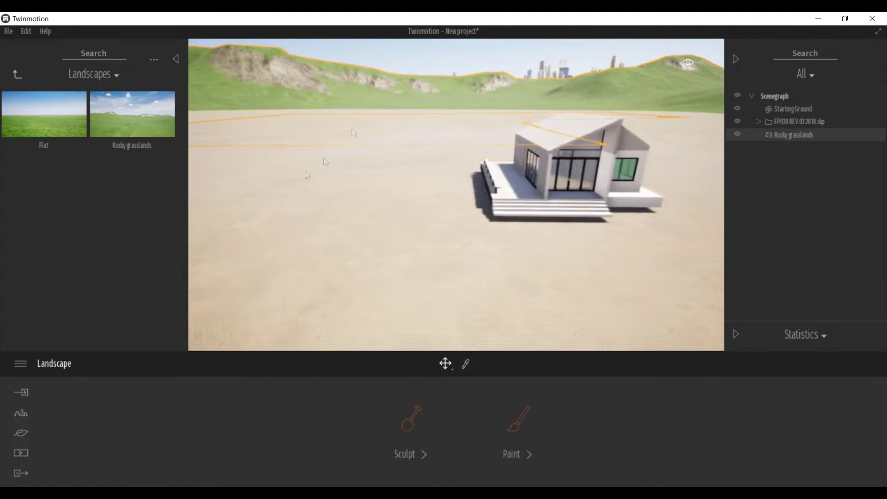
pyautogui.moveTo(409, 226); pyautogui.dragTo(354, 216)
# Enable the ocean and set its height to 3 m.
pyautogui.click(21, 433)
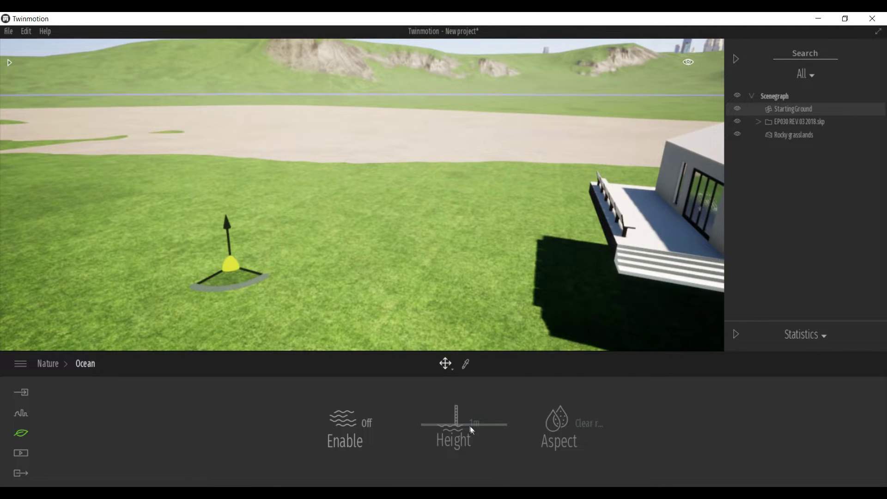
pyautogui.click(364, 420)
pyautogui.moveTo(455, 420); pyautogui.dragTo(458, 423)
pyautogui.moveTo(439, 307)
pyautogui.mouseDown(button='right')
pyautogui.moveTo(656, 307)
pyautogui.moveTo(440, 307)
pyautogui.mouseUp(button='right')
pyautogui.press('s')
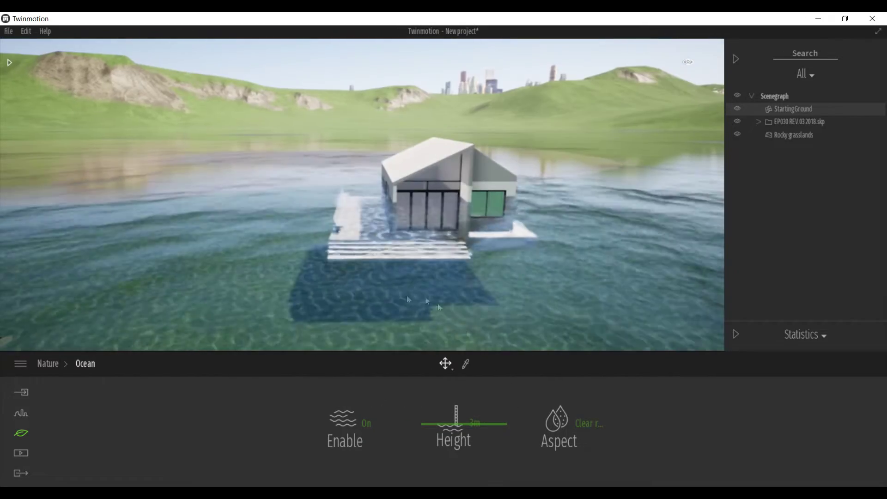
# Raise the whole imported house model above the ocean surface.
pyautogui.click(799, 122)
pyautogui.moveTo(403, 188); pyautogui.dragTo(423, 114)
pyautogui.moveTo(533, 209); pyautogui.dragTo(443, 222, button='right')
pyautogui.press('e')
# Sculpt the Rocky grasslands landscape with a 62 m raising brush to form an island around the house.
pyautogui.click(793, 135)
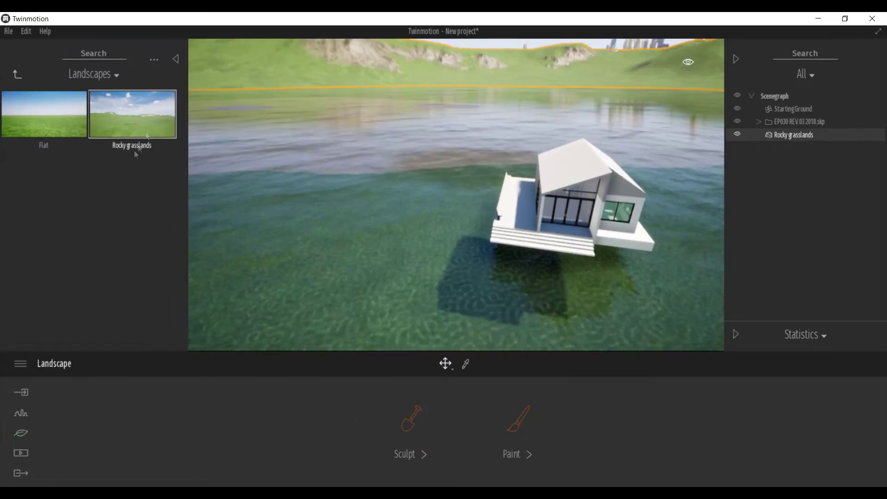
pyautogui.click(411, 455)
pyautogui.moveTo(366, 454); pyautogui.dragTo(356, 433)
pyautogui.press('s')
pyautogui.press('d')
pyautogui.moveTo(445, 231)
pyautogui.mouseDown()
pyautogui.moveTo(550, 177)
pyautogui.moveTo(476, 258)
pyautogui.moveTo(289, 144)
pyautogui.mouseUp()
pyautogui.press('a')
pyautogui.press('s')
pyautogui.press('a')
pyautogui.press('s')
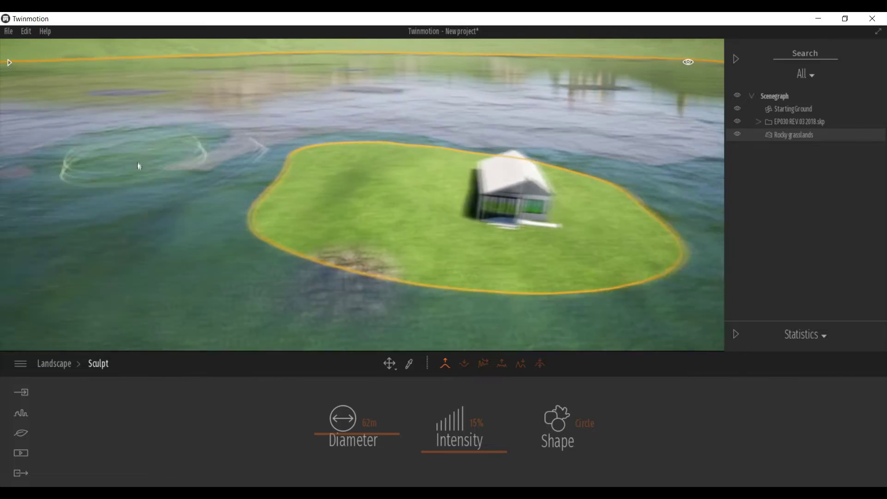
# Raise more land around the island with the 62 m brush to extend the ground on several sides.
pyautogui.moveTo(92, 168); pyautogui.dragTo(179, 184)
pyautogui.moveTo(178, 184); pyautogui.dragTo(451, 158, button='right')
pyautogui.moveTo(452, 158); pyautogui.dragTo(703, 96)
pyautogui.moveTo(703, 96); pyautogui.dragTo(558, 99, button='right')
pyautogui.press('d')
pyautogui.moveTo(434, 94)
pyautogui.mouseDown()
pyautogui.moveTo(626, 148)
pyautogui.moveTo(352, 71)
pyautogui.mouseUp()
pyautogui.moveTo(177, 39)
pyautogui.mouseDown(button='right')
pyautogui.moveTo(407, 115)
pyautogui.moveTo(388, 139)
pyautogui.mouseUp(button='right')
pyautogui.moveTo(610, 131)
pyautogui.mouseDown(button='right')
pyautogui.moveTo(209, 173)
pyautogui.moveTo(317, 180)
pyautogui.moveTo(288, 165)
pyautogui.mouseUp(button='right')
pyautogui.moveTo(288, 165); pyautogui.dragTo(208, 234)
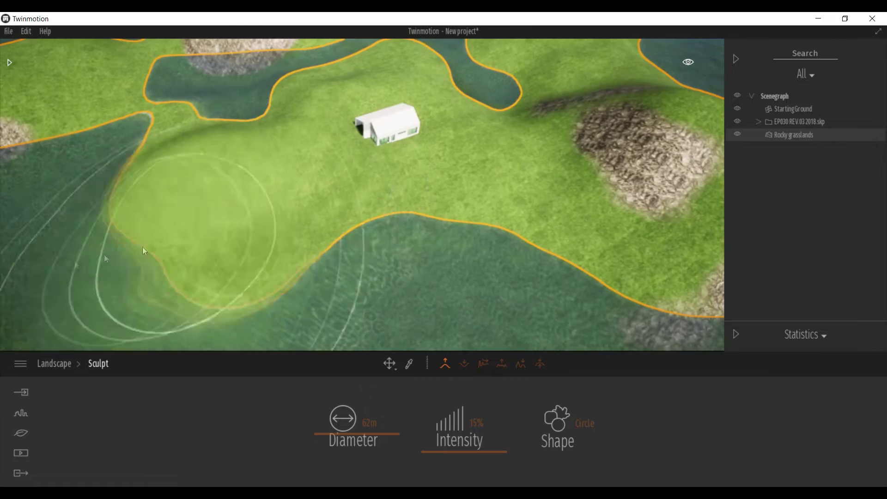
# Raise the remaining low terrain near the house with the 62 m brush to close the water gap behind it.
pyautogui.moveTo(207, 234); pyautogui.dragTo(392, 235, button='right')
pyautogui.moveTo(392, 235); pyautogui.dragTo(232, 132)
pyautogui.moveTo(231, 132)
pyautogui.mouseDown(button='right')
pyautogui.moveTo(423, 218)
pyautogui.moveTo(433, 196)
pyautogui.mouseUp(button='right')
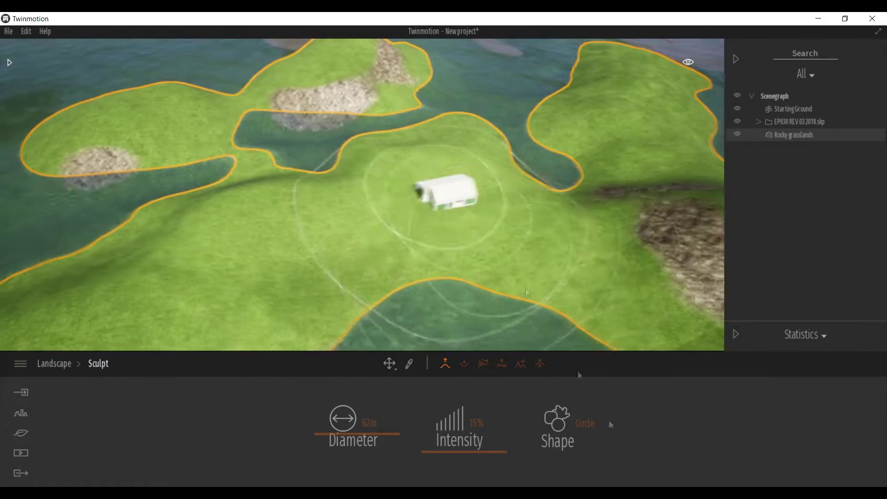
pyautogui.moveTo(454, 87)
pyautogui.mouseDown()
pyautogui.moveTo(446, 93)
pyautogui.moveTo(517, 62)
pyautogui.mouseUp()
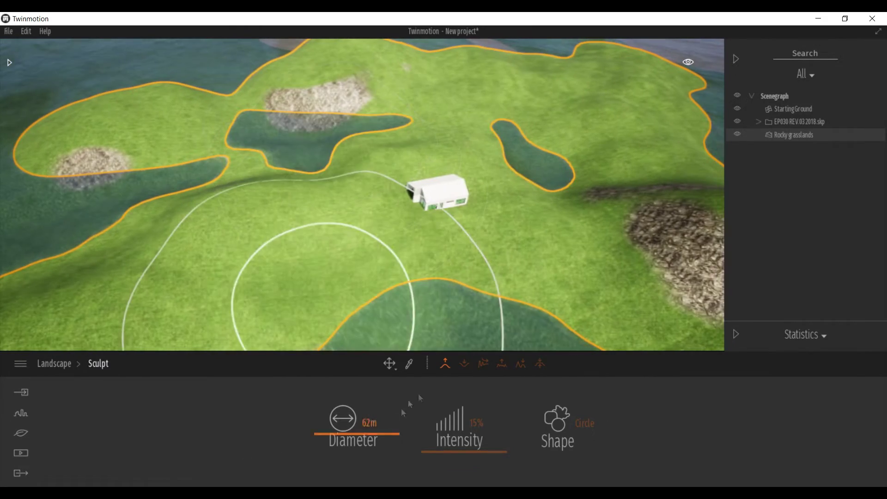
# Lower the terrain near the pond beside the house using a 36 m digging brush.
pyautogui.click(465, 364)
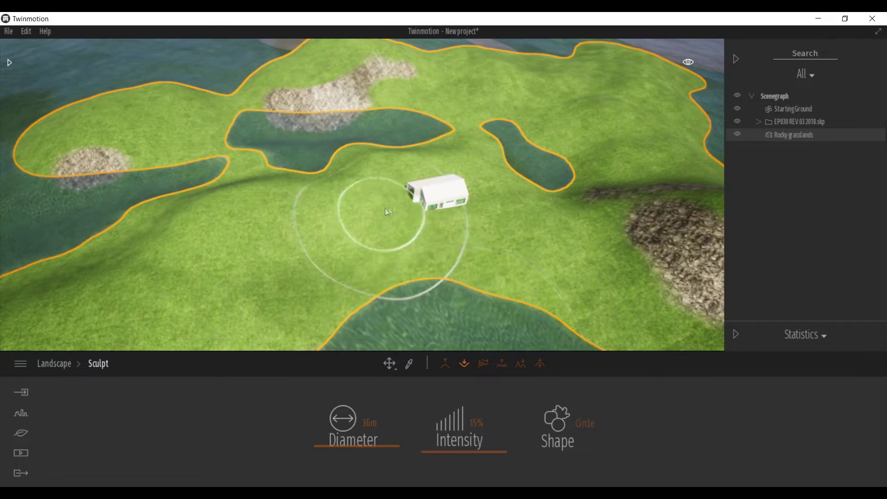
pyautogui.moveTo(451, 175); pyautogui.dragTo(500, 383, button='right')
pyautogui.moveTo(575, 209); pyautogui.dragTo(599, 150)
pyautogui.moveTo(642, 220)
pyautogui.mouseDown(button='right')
pyautogui.moveTo(471, 226)
pyautogui.moveTo(427, 140)
pyautogui.mouseUp(button='right')
pyautogui.moveTo(660, 250)
pyautogui.mouseDown(button='right')
pyautogui.moveTo(544, 227)
pyautogui.moveTo(450, 234)
pyautogui.moveTo(462, 235)
pyautogui.moveTo(436, 248)
pyautogui.moveTo(469, 248)
pyautogui.moveTo(465, 257)
pyautogui.moveTo(478, 208)
pyautogui.mouseUp(button='right')
# Dig a narrow channel alongside the house with a sculpt brush diameter of 10 m.
pyautogui.moveTo(339, 445); pyautogui.dragTo(342, 459)
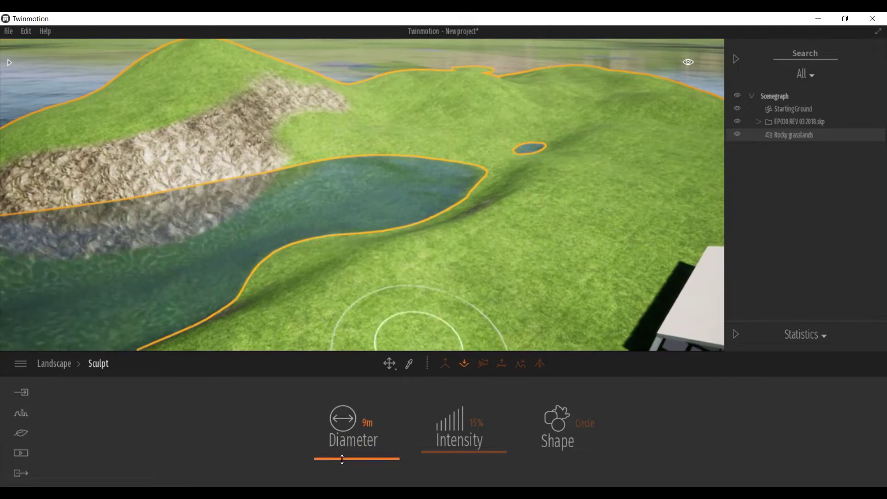
pyautogui.moveTo(558, 221); pyautogui.dragTo(497, 211, button='right')
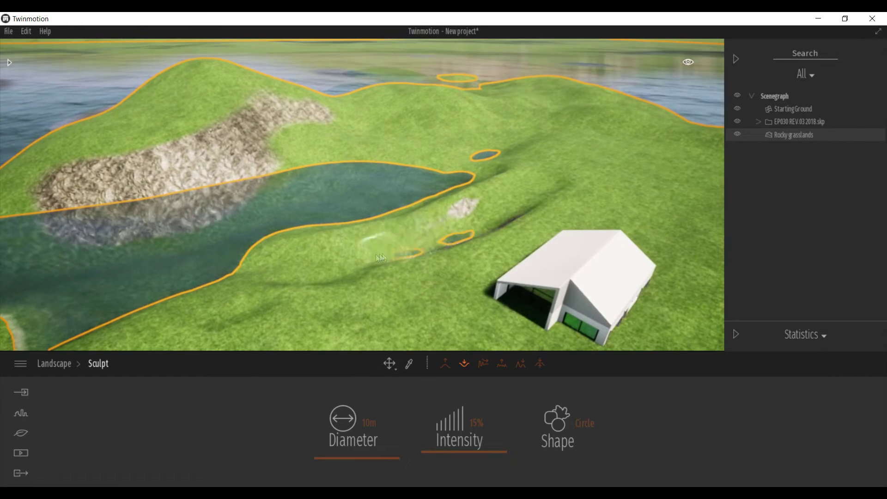
pyautogui.moveTo(580, 176); pyautogui.dragTo(363, 191, button='right')
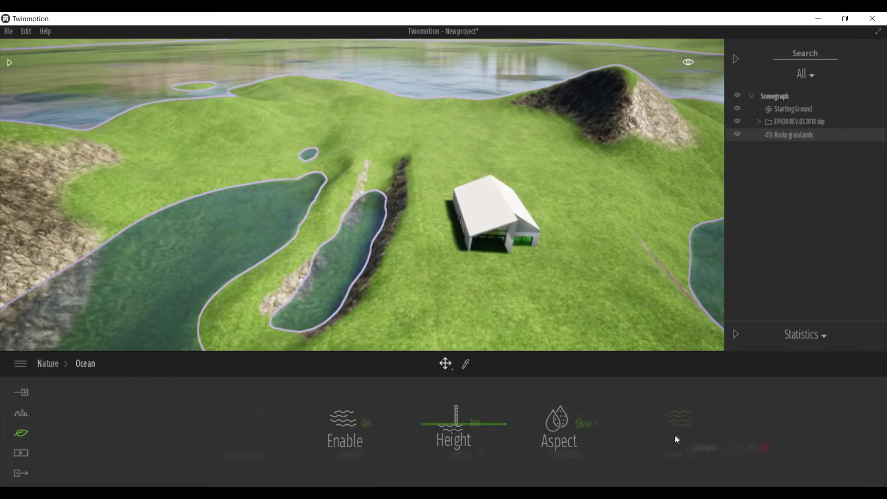
# Set the ocean height to 0 m.
pyautogui.moveTo(458, 424); pyautogui.dragTo(457, 422)
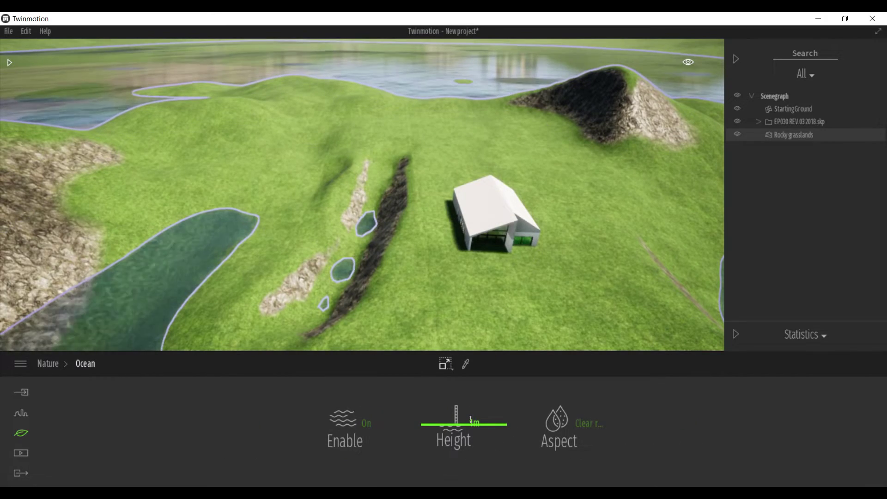
pyautogui.click(470, 419)
pyautogui.write('0')
pyautogui.press('Return')
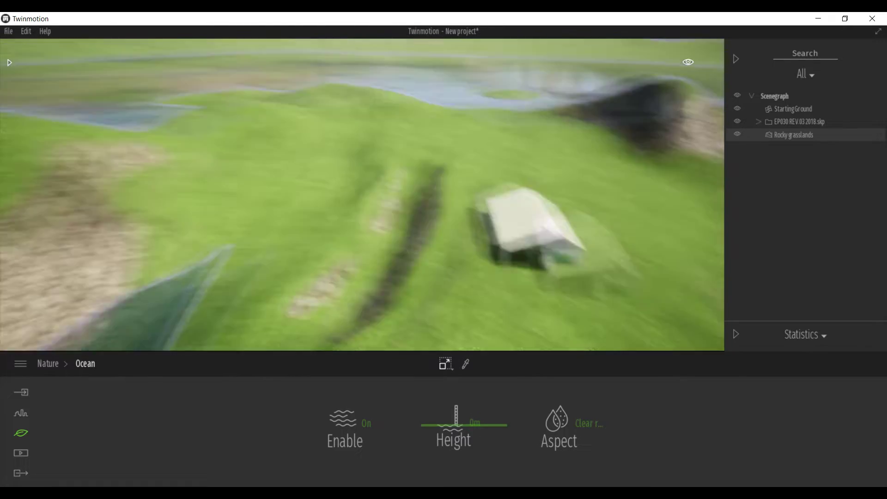
# Raise the Rocky grasslands terrain along the water's edge with a 52 m sculpt brush.
pyautogui.click(542, 319)
pyautogui.scroll(-3, 542, 310)
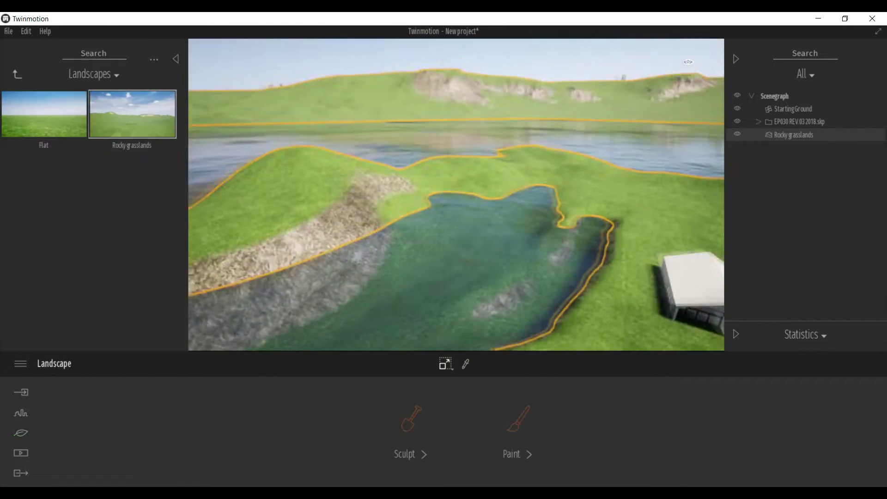
pyautogui.moveTo(542, 305); pyautogui.dragTo(569, 303, button='right')
pyautogui.scroll(3, 526, 277)
pyautogui.moveTo(525, 277); pyautogui.dragTo(296, 282, button='right')
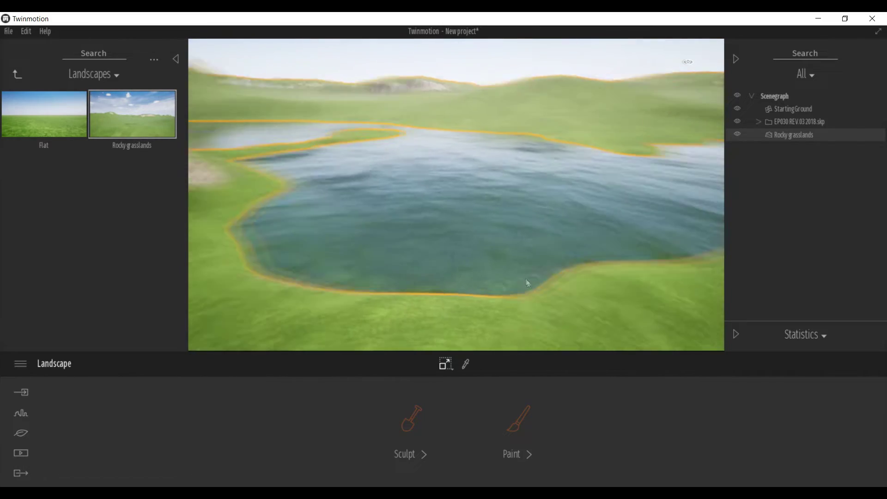
pyautogui.click(420, 423)
pyautogui.click(357, 452)
pyautogui.moveTo(322, 247)
pyautogui.mouseDown()
pyautogui.moveTo(440, 210)
pyautogui.moveTo(200, 157)
pyautogui.mouseUp()
pyautogui.moveTo(354, 150)
pyautogui.mouseDown()
pyautogui.moveTo(575, 154)
pyautogui.moveTo(514, 144)
pyautogui.mouseUp()
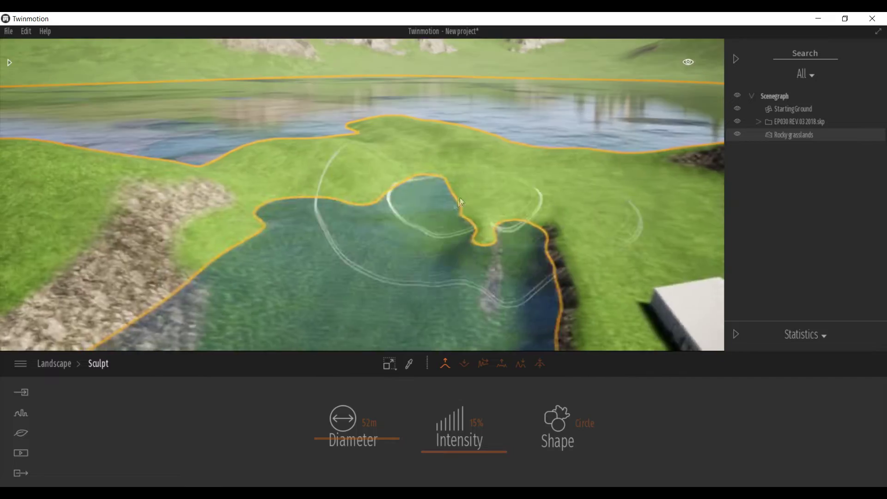
# Fill in the wide pond beside the house and build up hills around it with the 52 m brush.
pyautogui.moveTo(459, 197)
pyautogui.mouseDown()
pyautogui.moveTo(459, 150)
pyautogui.moveTo(377, 208)
pyautogui.moveTo(119, 208)
pyautogui.moveTo(581, 90)
pyautogui.mouseUp()
pyautogui.moveTo(582, 91)
pyautogui.mouseDown(button='right')
pyautogui.moveTo(654, 129)
pyautogui.moveTo(266, 132)
pyautogui.mouseUp(button='right')
pyautogui.moveTo(317, 169)
pyautogui.mouseDown()
pyautogui.moveTo(519, 144)
pyautogui.moveTo(587, 165)
pyautogui.moveTo(417, 185)
pyautogui.mouseUp()
pyautogui.moveTo(417, 184)
pyautogui.mouseDown(button='right')
pyautogui.moveTo(578, 169)
pyautogui.moveTo(536, 180)
pyautogui.mouseUp(button='right')
pyautogui.moveTo(537, 180)
pyautogui.mouseDown()
pyautogui.moveTo(483, 173)
pyautogui.moveTo(448, 201)
pyautogui.mouseUp()
pyautogui.moveTo(449, 202); pyautogui.dragTo(340, 218, button='right')
pyautogui.moveTo(341, 218); pyautogui.dragTo(334, 208)
pyautogui.moveTo(335, 208)
pyautogui.mouseDown(button='right')
pyautogui.moveTo(416, 208)
pyautogui.moveTo(499, 179)
pyautogui.mouseUp(button='right')
pyautogui.moveTo(500, 179)
pyautogui.mouseDown()
pyautogui.moveTo(326, 171)
pyautogui.moveTo(321, 157)
pyautogui.moveTo(379, 194)
pyautogui.moveTo(379, 153)
pyautogui.mouseUp()
# Try other sculpt modes, return to raising, and add height to the ridge between the house and the lake.
pyautogui.click(483, 363)
pyautogui.click(521, 363)
pyautogui.click(444, 364)
pyautogui.moveTo(333, 231)
pyautogui.mouseDown()
pyautogui.moveTo(476, 160)
pyautogui.moveTo(612, 177)
pyautogui.mouseUp()
pyautogui.moveTo(611, 176)
pyautogui.mouseDown(button='right')
pyautogui.moveTo(497, 124)
pyautogui.moveTo(343, 119)
pyautogui.moveTo(409, 143)
pyautogui.moveTo(234, 169)
pyautogui.moveTo(416, 153)
pyautogui.mouseUp(button='right')
# Carve the channel beside the house through the ridge to the lake with a 20 m digging brush.
pyautogui.click(688, 61)
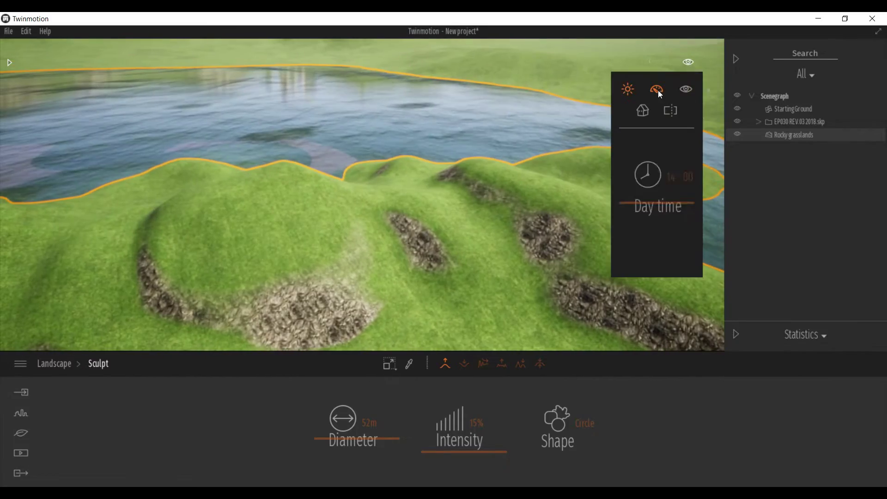
pyautogui.moveTo(343, 235); pyautogui.dragTo(310, 249, button='right')
pyautogui.moveTo(352, 429); pyautogui.dragTo(352, 443)
pyautogui.click(465, 366)
pyautogui.scroll(-3, 322, 309)
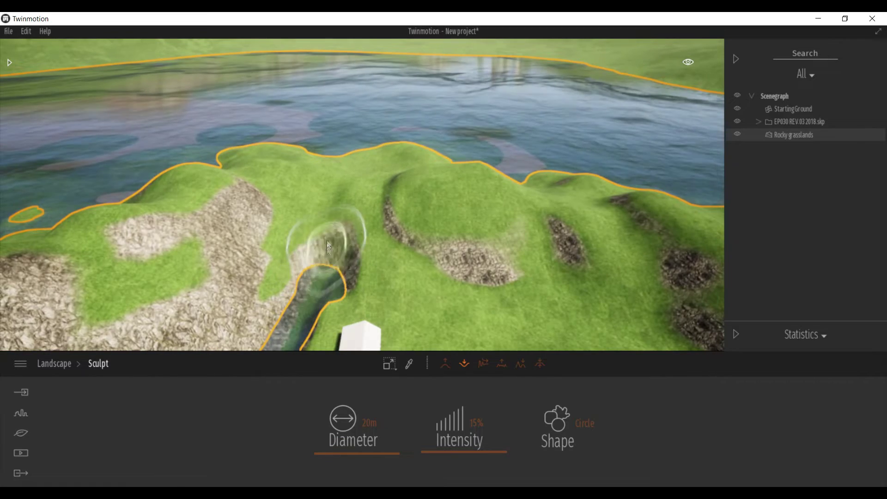
pyautogui.scroll(3, 340, 226)
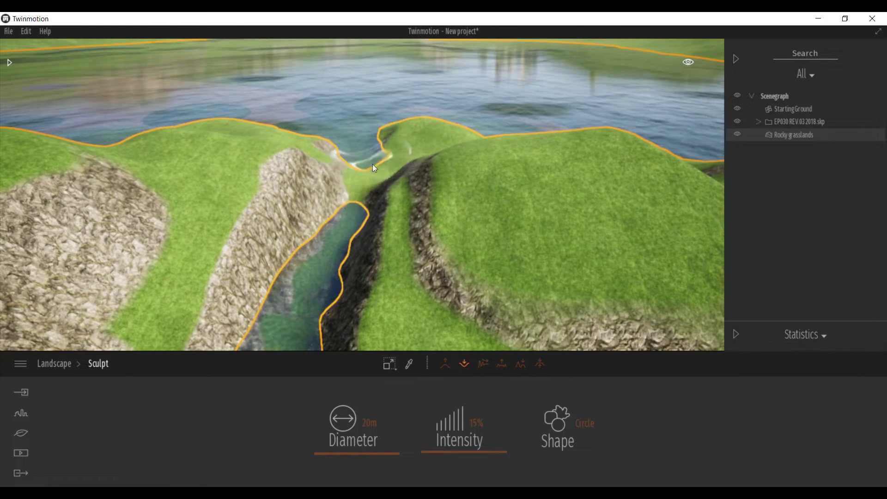
pyautogui.keyDown('shift'); pyautogui.moveTo(384, 155); pyautogui.dragTo(272, 222, button='middle'); pyautogui.keyUp('shift')
pyautogui.moveTo(259, 217); pyautogui.dragTo(277, 234, button='right')
pyautogui.moveTo(247, 185); pyautogui.dragTo(208, 208, button='right')
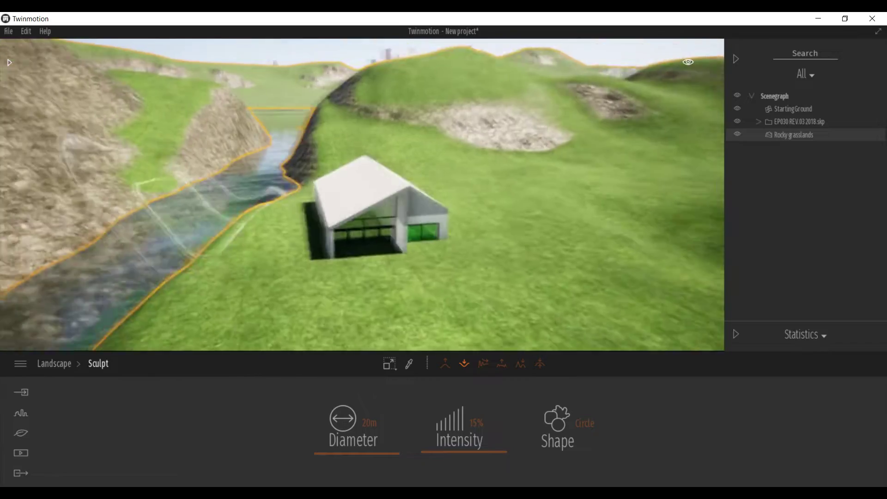
# Hide the Rocky grasslands landscape so that the sunken base of the house can be seen.
pyautogui.click(794, 123)
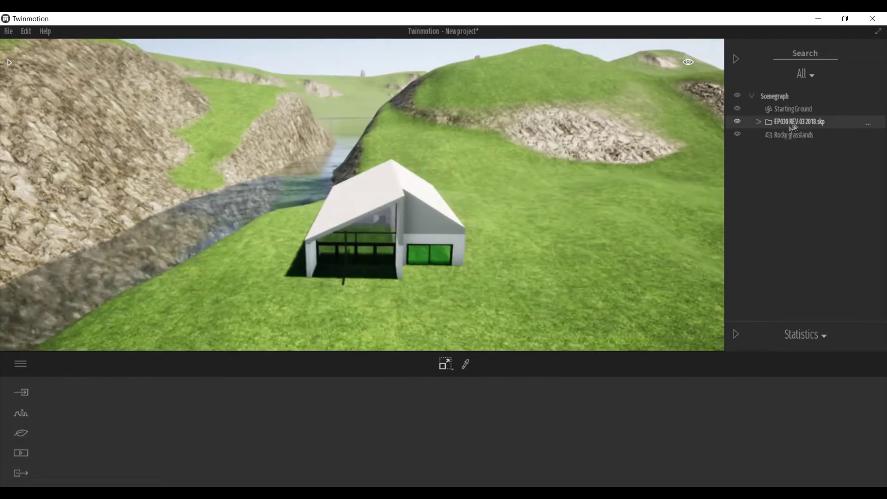
pyautogui.click(869, 124)
pyautogui.click(854, 278)
pyautogui.click(454, 165)
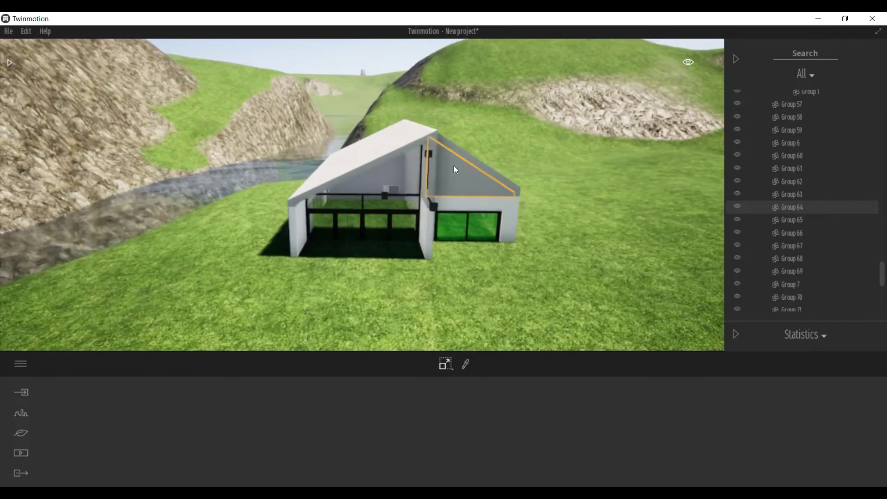
pyautogui.scroll(-5, 454, 165)
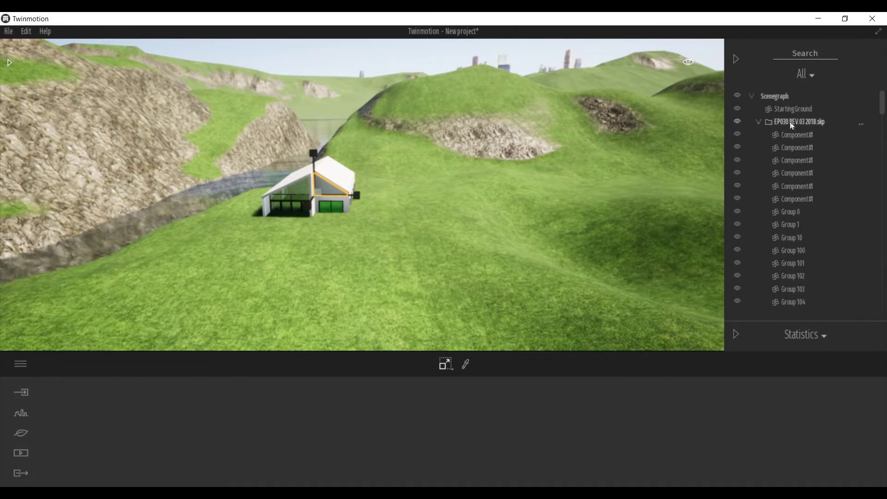
pyautogui.moveTo(296, 203); pyautogui.dragTo(573, 238, button='right')
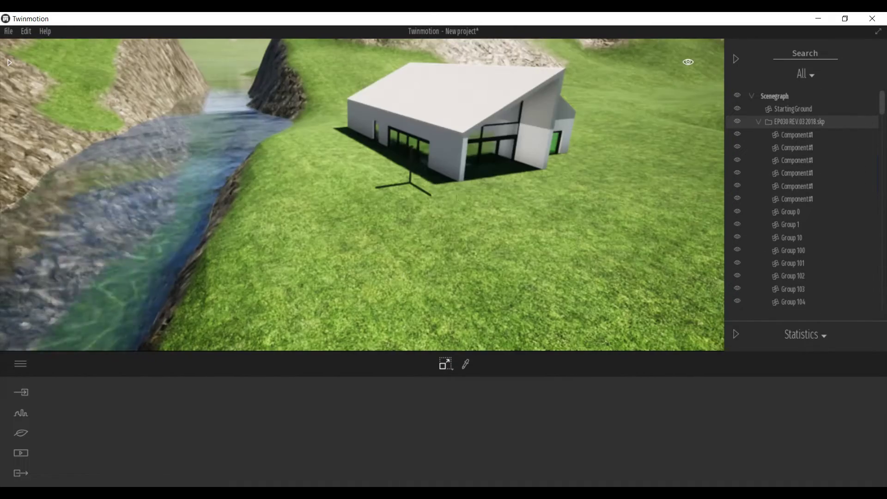
pyautogui.click(482, 224)
pyautogui.click(738, 305)
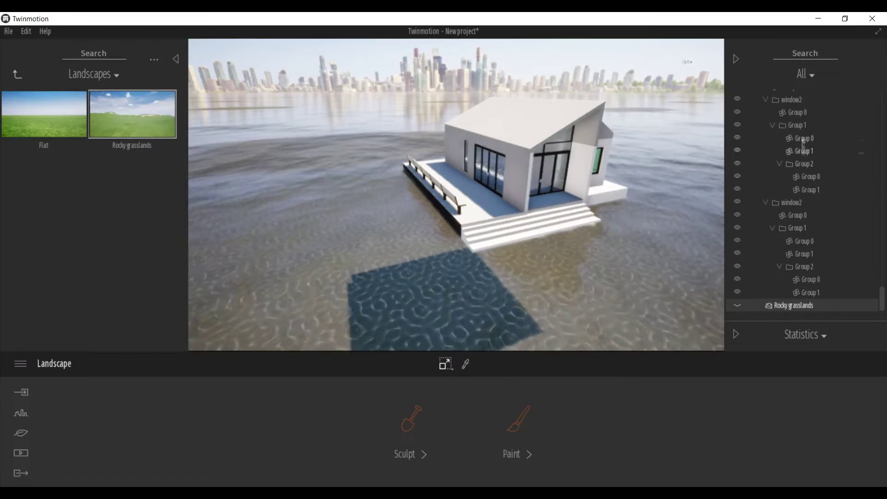
# Raise the whole EP030 REV.03 2018.skp house model vertically so its deck sits well above the water.
pyautogui.scroll(15, 788, 138)
pyautogui.moveTo(492, 161); pyautogui.dragTo(494, 114)
pyautogui.scroll(-15, 870, 160)
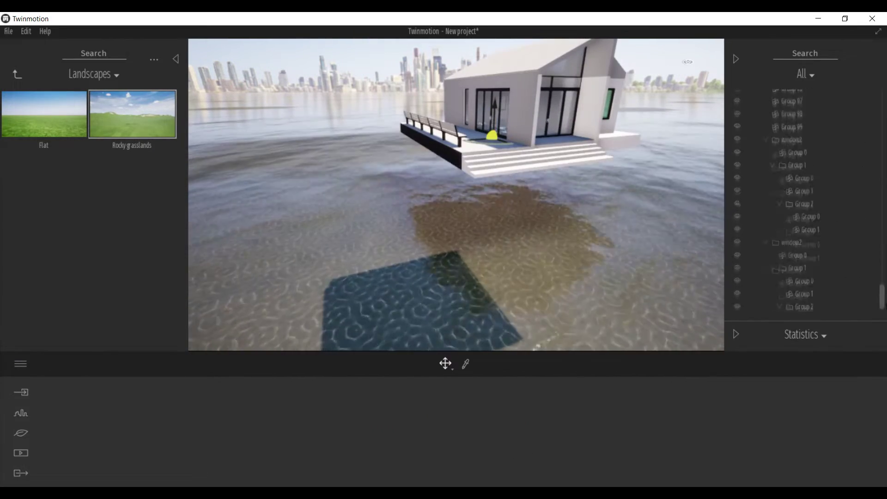
# Show the Rocky grasslands landscape again and adjust the house model's position so it rests on the grass beside the stream.
pyautogui.click(738, 305)
pyautogui.moveTo(496, 122); pyautogui.dragTo(497, 127)
pyautogui.moveTo(497, 127); pyautogui.dragTo(426, 153, button='right')
pyautogui.keyDown('shift'); pyautogui.moveTo(425, 152); pyautogui.dragTo(442, 125, button='middle'); pyautogui.keyUp('shift')
pyautogui.moveTo(490, 169); pyautogui.dragTo(494, 225, button='right')
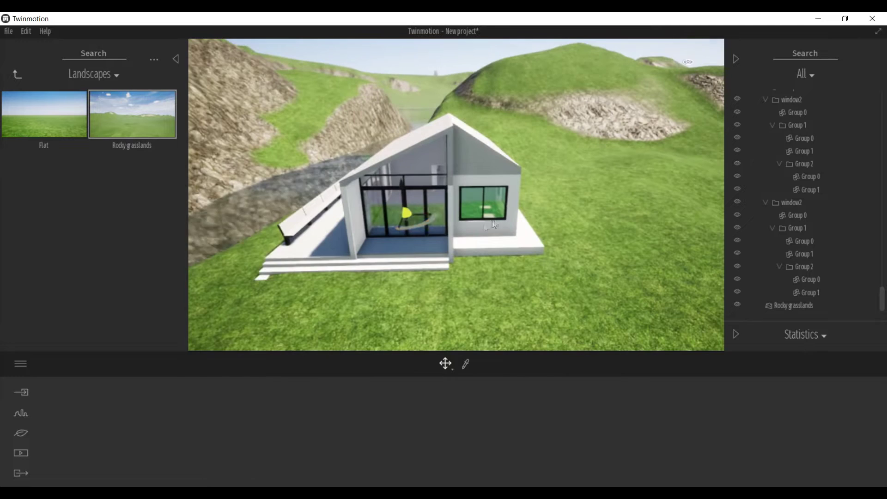
pyautogui.click(442, 216)
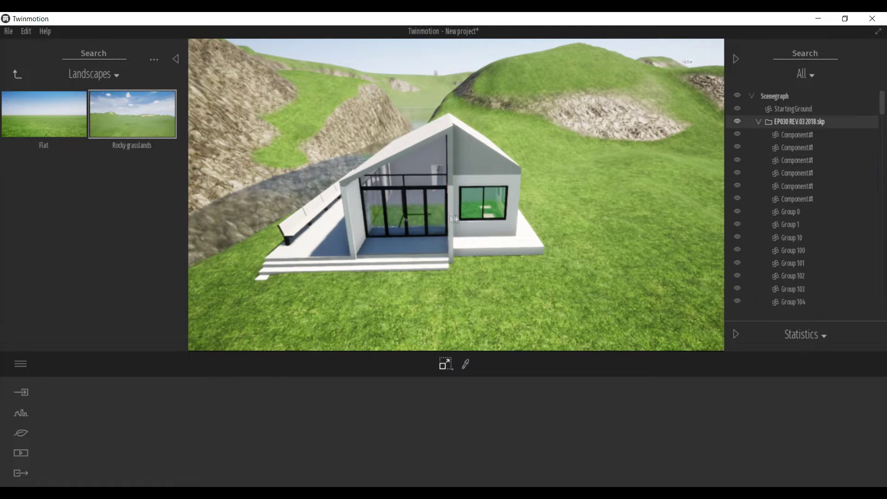
pyautogui.moveTo(434, 215); pyautogui.dragTo(453, 216)
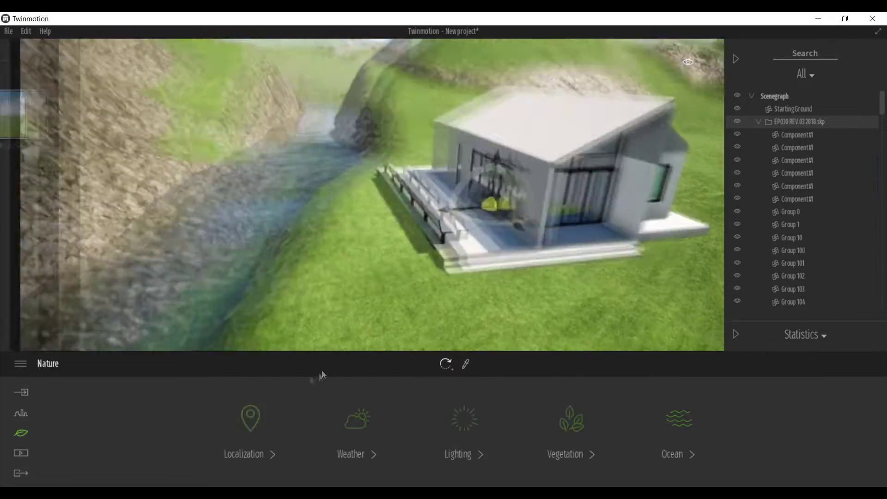
# Try the Atlantic ocean, Large river and Muddy river aspects for the ocean water.
pyautogui.click(679, 418)
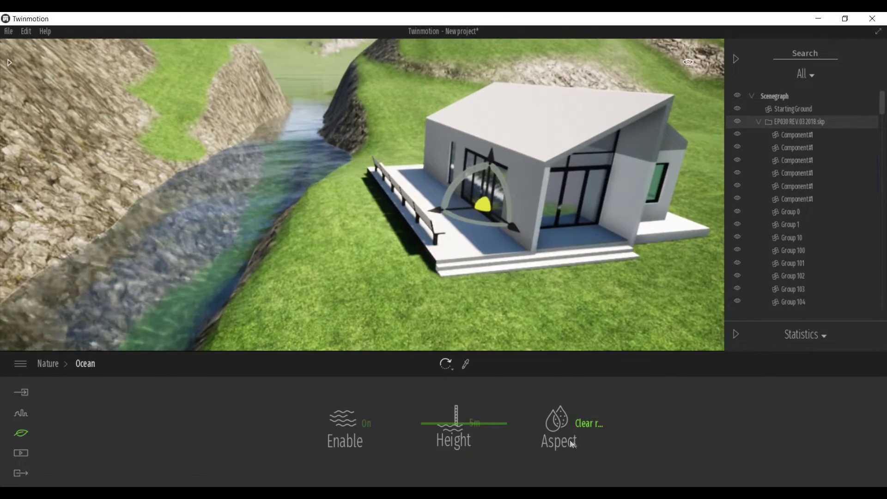
pyautogui.click(571, 442)
pyautogui.click(536, 299)
pyautogui.press('w')
pyautogui.press('a')
pyautogui.moveTo(509, 219); pyautogui.dragTo(458, 306, button='right')
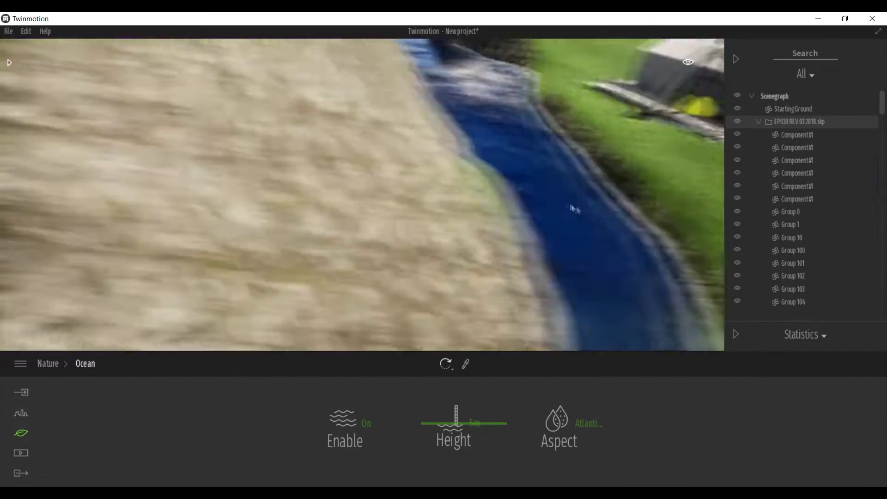
pyautogui.click(556, 419)
pyautogui.click(652, 309)
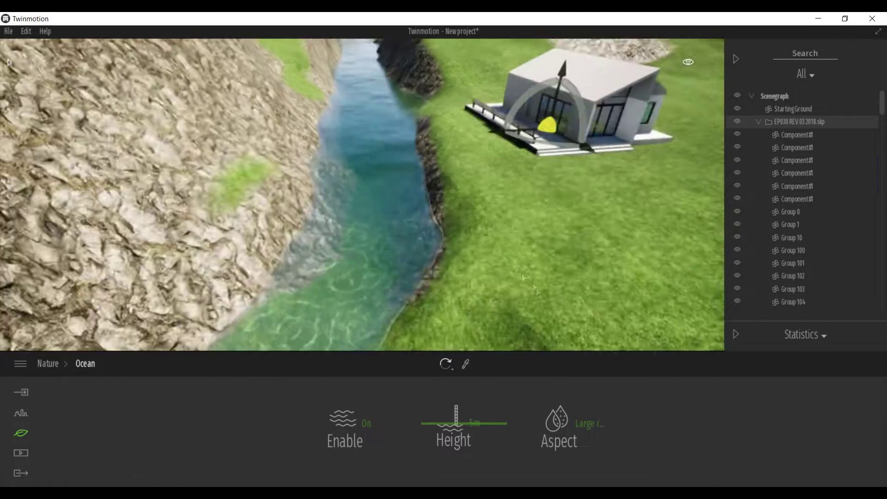
pyautogui.click(477, 314)
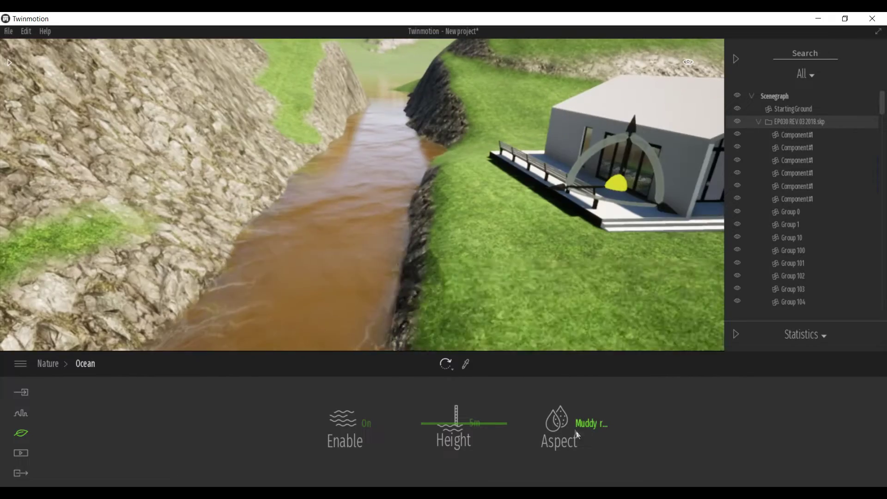
# Compare the Atlantic ocean aspect once more and set the ocean's aspect to Large river.
pyautogui.click(576, 431)
pyautogui.click(538, 309)
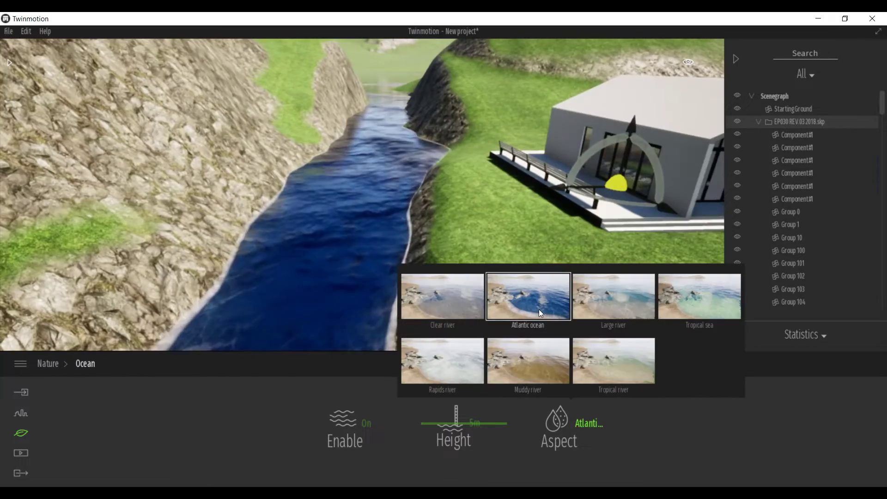
pyautogui.click(628, 309)
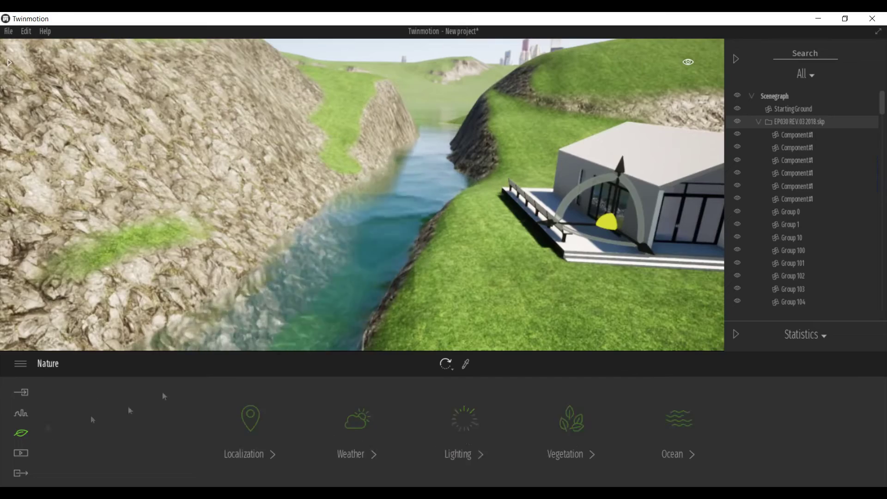
# Set the sun intensity to 0.71 and the day time to 14:08.
pyautogui.click(689, 62)
pyautogui.moveTo(648, 191); pyautogui.dragTo(638, 208)
pyautogui.moveTo(134, 455)
pyautogui.mouseDown()
pyautogui.moveTo(143, 452)
pyautogui.moveTo(141, 461)
pyautogui.mouseUp()
pyautogui.moveTo(323, 277); pyautogui.dragTo(431, 351, button='right')
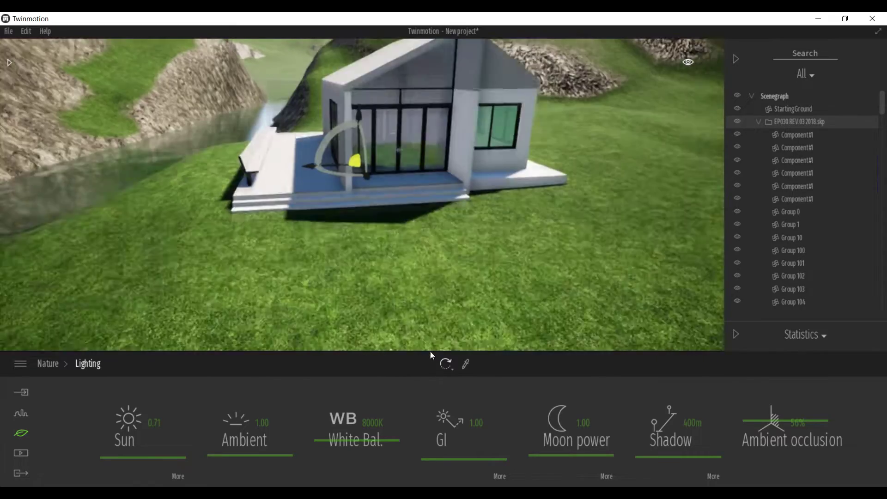
pyautogui.press('w')
pyautogui.moveTo(674, 197); pyautogui.dragTo(674, 204)
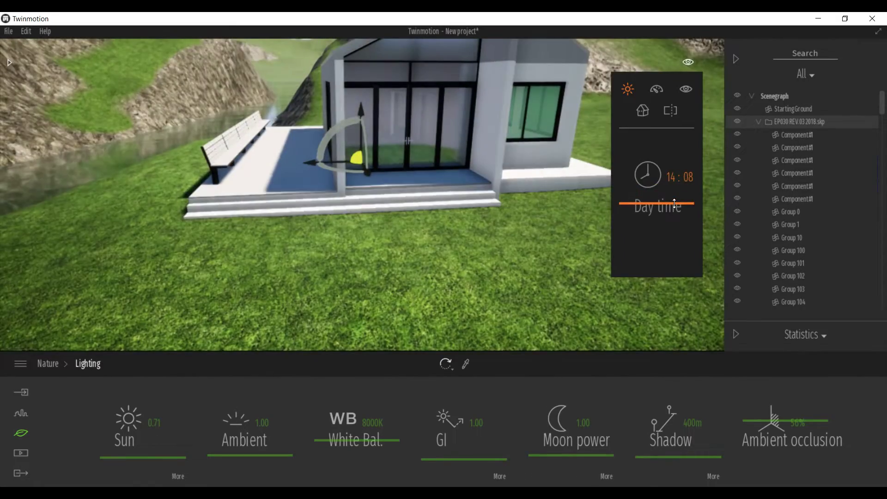
# Place a single Hook thorn 1 tree from the Trees library in the landscape near the house.
pyautogui.moveTo(509, 198); pyautogui.dragTo(323, 240, button='right')
pyautogui.press('w')
pyautogui.click(9, 63)
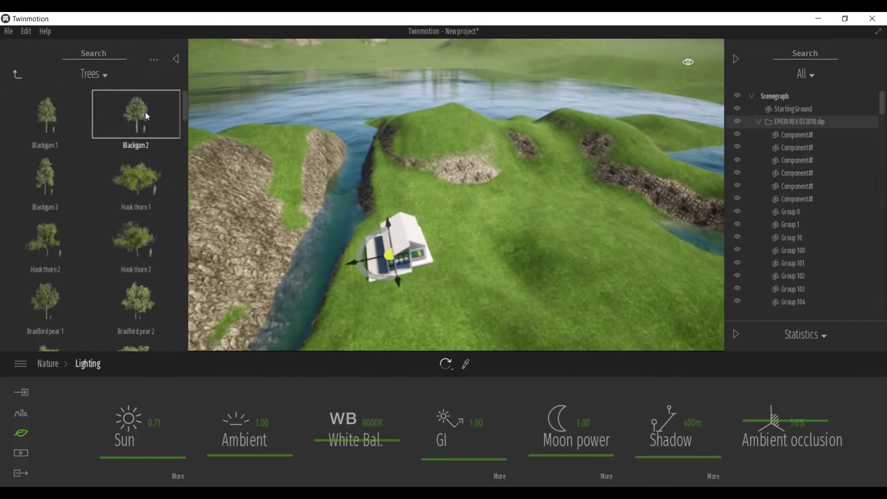
pyautogui.click(145, 111)
pyautogui.press('d')
pyautogui.moveTo(143, 191); pyautogui.dragTo(412, 207)
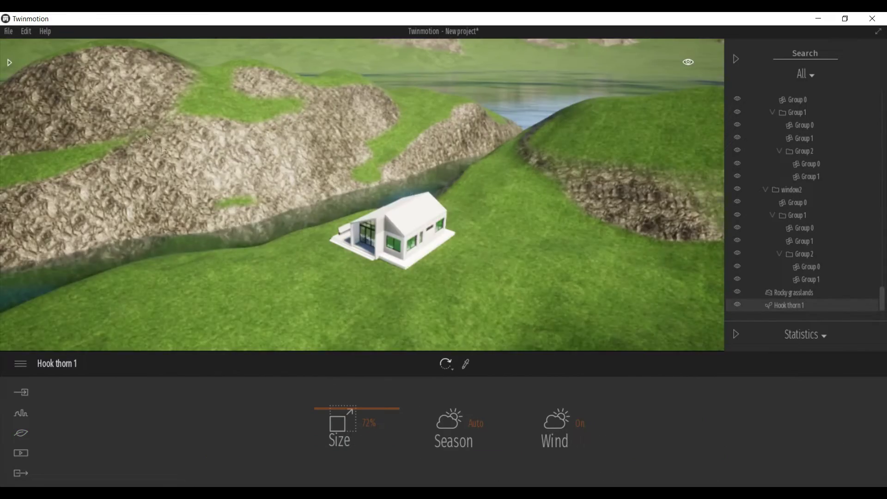
# Bring up the vegetation painting settings and add Hook thorn 1 and American beech 2 to the plant palette.
pyautogui.click(9, 63)
pyautogui.click(29, 434)
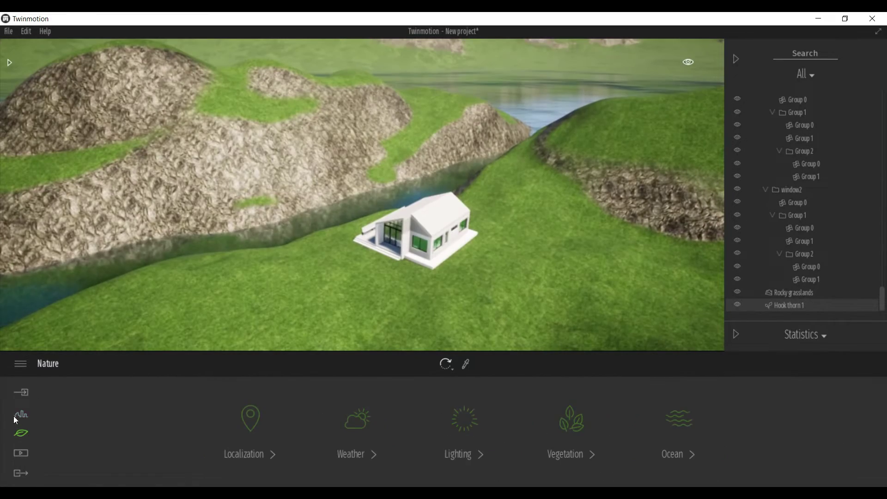
pyautogui.click(27, 451)
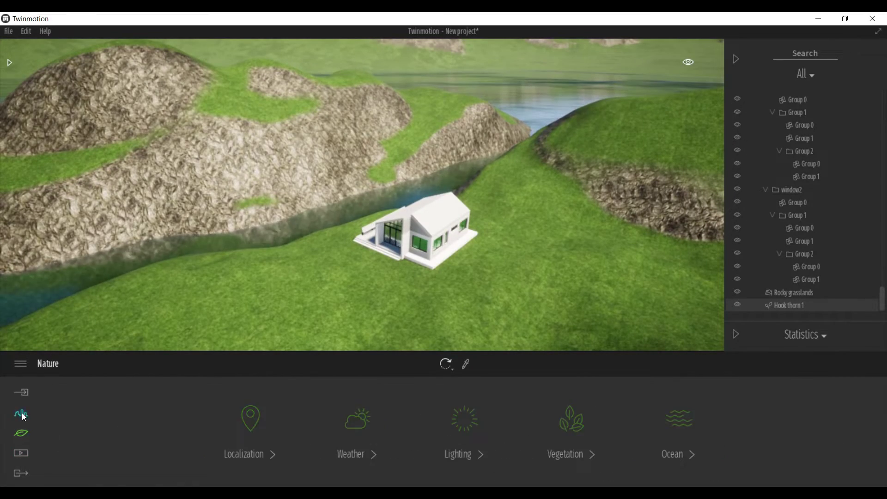
pyautogui.click(573, 420)
pyautogui.scroll(-5, 143, 264)
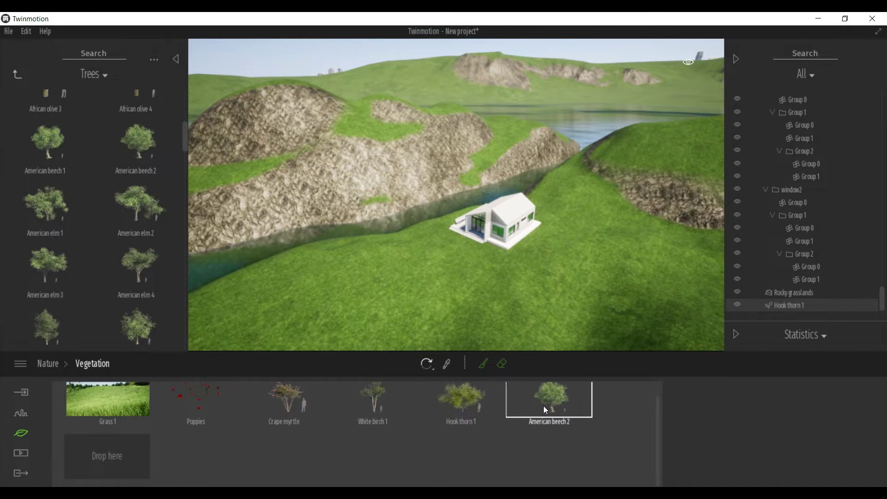
# Paint American beech 2 trees over the hills around the stream, enlarging the brush diameter to 31.6 m.
pyautogui.click(495, 145)
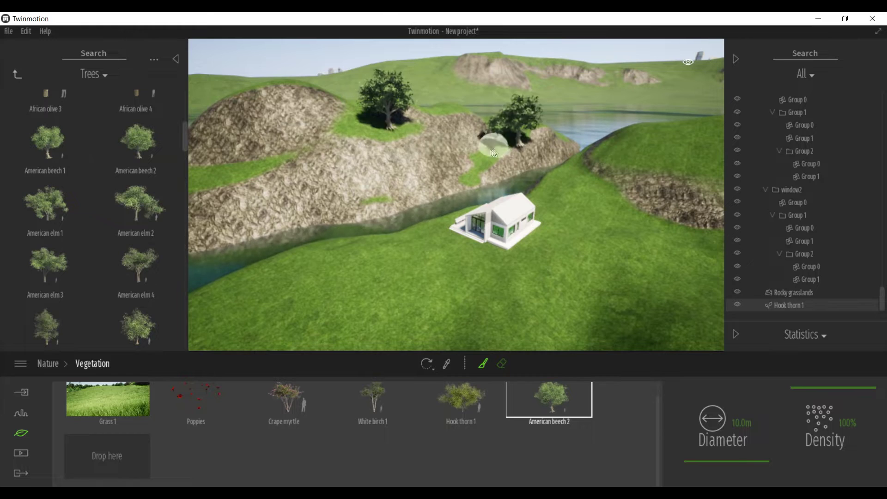
pyautogui.moveTo(493, 146); pyautogui.dragTo(437, 150, button='right')
pyautogui.moveTo(723, 462); pyautogui.dragTo(723, 458)
pyautogui.click(421, 165)
pyautogui.moveTo(619, 113); pyautogui.dragTo(406, 120, button='right')
pyautogui.click(305, 101)
pyautogui.click(520, 109)
# Paint Hook thorn 1 trees over the grassy slopes behind the house and the hill across the stream.
pyautogui.click(456, 409)
pyautogui.moveTo(555, 231)
pyautogui.mouseDown()
pyautogui.moveTo(577, 273)
pyautogui.moveTo(376, 134)
pyautogui.mouseUp()
pyautogui.moveTo(573, 134)
pyautogui.mouseDown(button='right')
pyautogui.moveTo(445, 135)
pyautogui.moveTo(553, 123)
pyautogui.moveTo(576, 143)
pyautogui.mouseUp(button='right')
pyautogui.click(481, 198)
pyautogui.moveTo(472, 107)
pyautogui.mouseDown(button='right')
pyautogui.moveTo(486, 139)
pyautogui.moveTo(536, 164)
pyautogui.moveTo(554, 217)
pyautogui.moveTo(502, 186)
pyautogui.mouseUp(button='right')
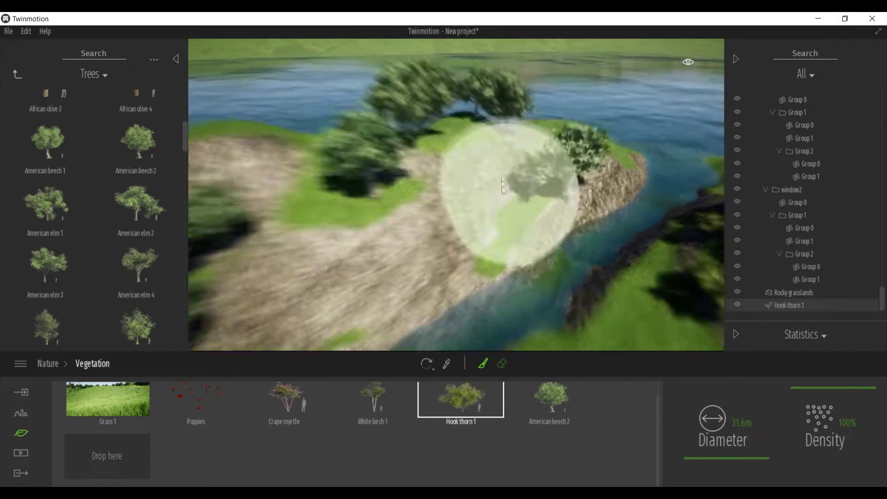
# Add Bamboo 2 from the Trees library to the vegetation painting palette.
pyautogui.scroll(-3, 143, 306)
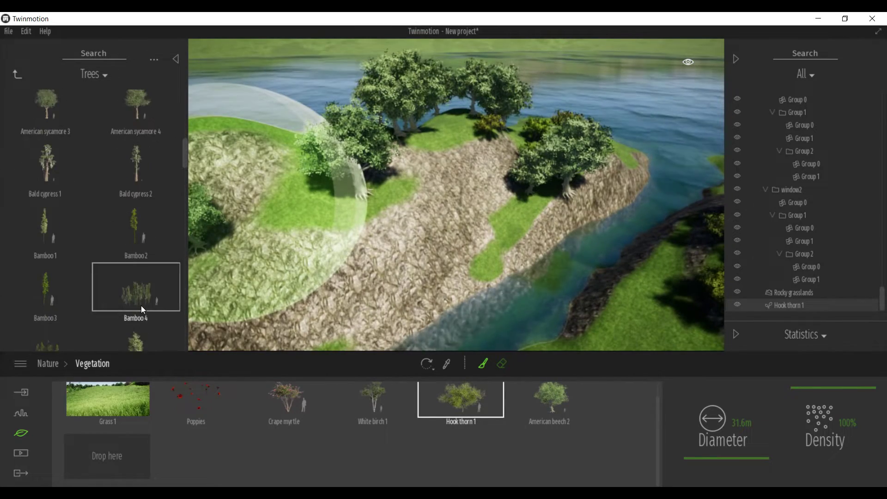
pyautogui.moveTo(131, 212); pyautogui.dragTo(107, 456)
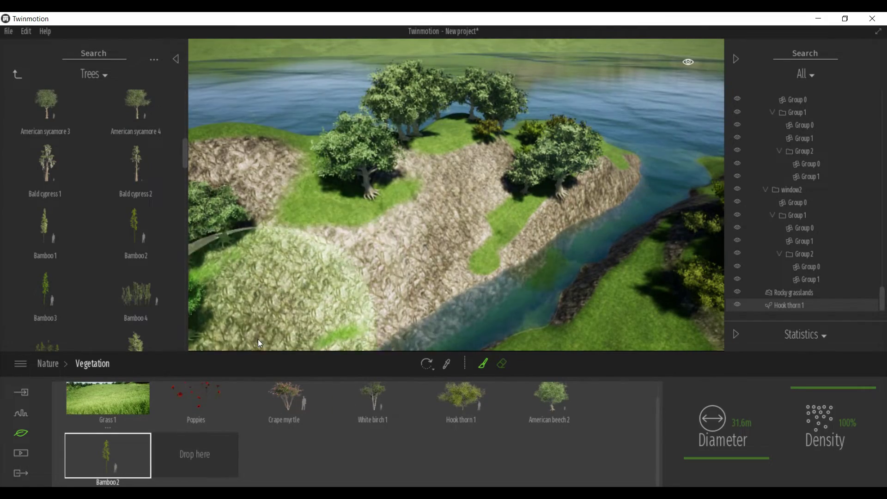
pyautogui.scroll(3, 457, 137)
pyautogui.scroll(-4, 427, 109)
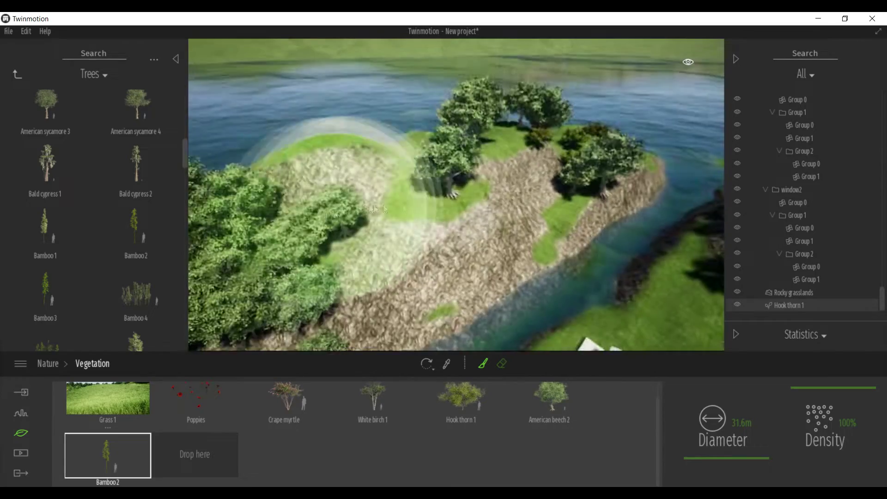
pyautogui.scroll(3, 388, 215)
pyautogui.scroll(-3, 377, 132)
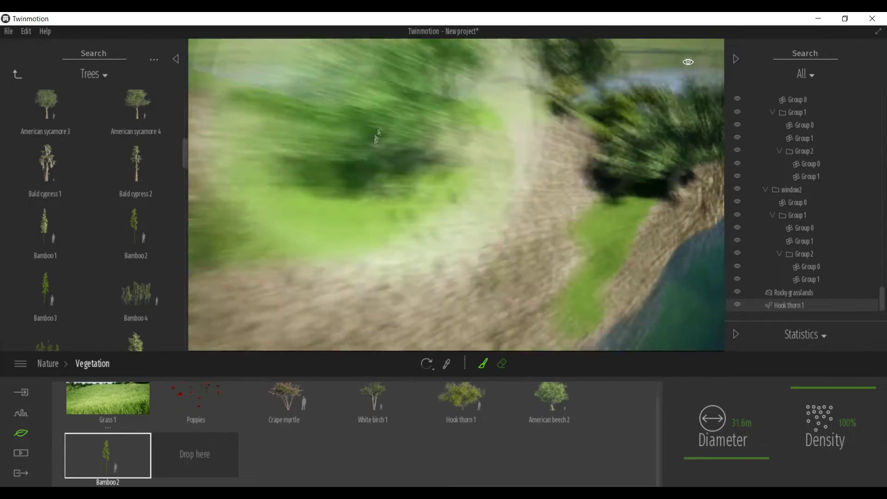
pyautogui.scroll(-5, 377, 134)
pyautogui.scroll(5, 456, 158)
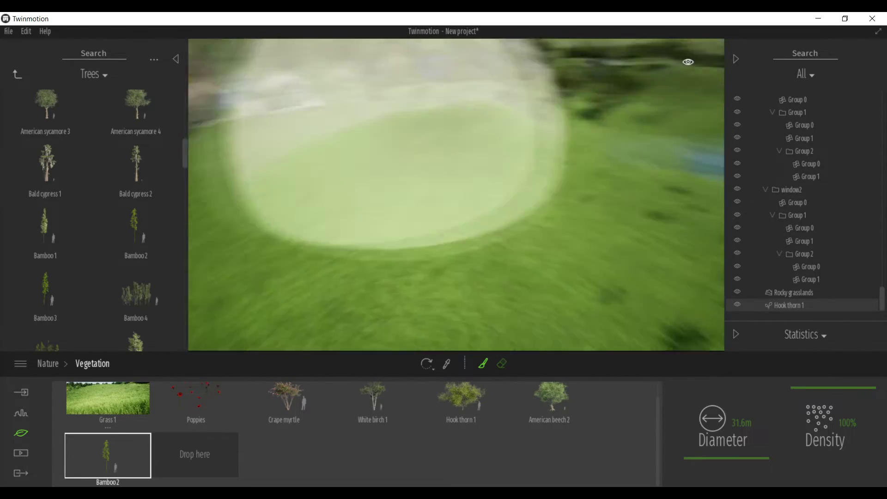
# Place individual Carolina buckthorn 3 trees across the grassy slope and the hills around the stream.
pyautogui.scroll(-4, 112, 234)
pyautogui.click(126, 145)
pyautogui.scroll(-3, 388, 198)
pyautogui.moveTo(371, 179); pyautogui.dragTo(592, 200, button='right')
pyautogui.click(515, 201)
pyautogui.click(480, 192)
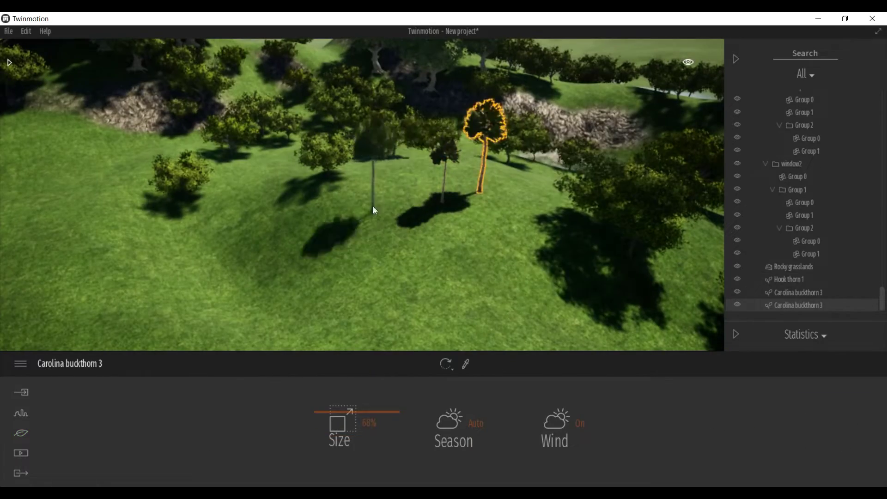
pyautogui.click(244, 138)
pyautogui.click(134, 130)
pyautogui.moveTo(244, 138); pyautogui.dragTo(157, 157, button='right')
pyautogui.click(158, 157)
pyautogui.click(240, 98)
pyautogui.moveTo(240, 98); pyautogui.dragTo(250, 172, button='right')
pyautogui.moveTo(148, 201); pyautogui.dragTo(115, 198, button='right')
# Place an Italian stone pine 2 and a Lemon tree 1 on the rocky slope across the stream from the house.
pyautogui.click(9, 63)
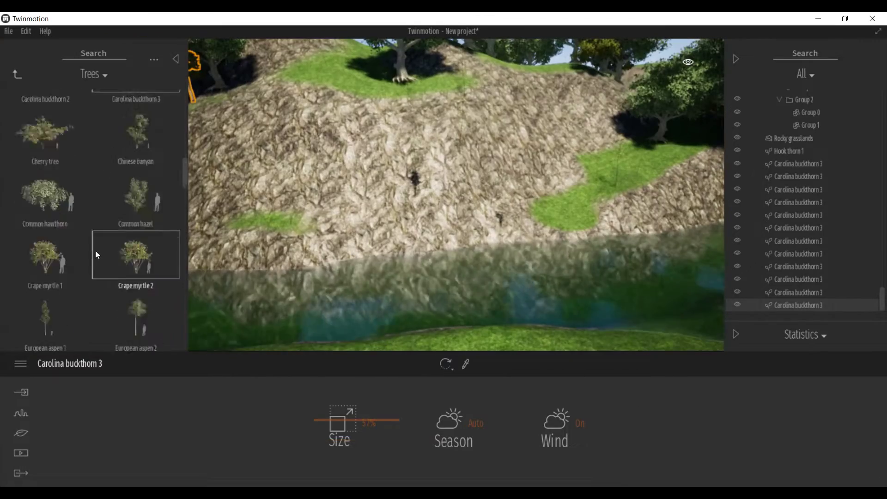
pyautogui.scroll(-5, 102, 252)
pyautogui.moveTo(84, 201); pyautogui.dragTo(298, 204)
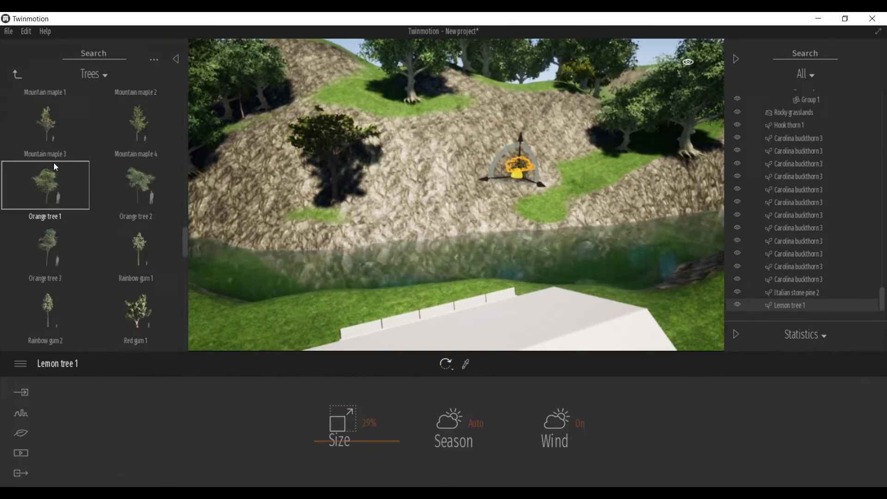
# Place several Red mangrove trees along the water's edge on both banks of the stream.
pyautogui.scroll(-3, 56, 167)
pyautogui.moveTo(110, 189); pyautogui.dragTo(457, 240)
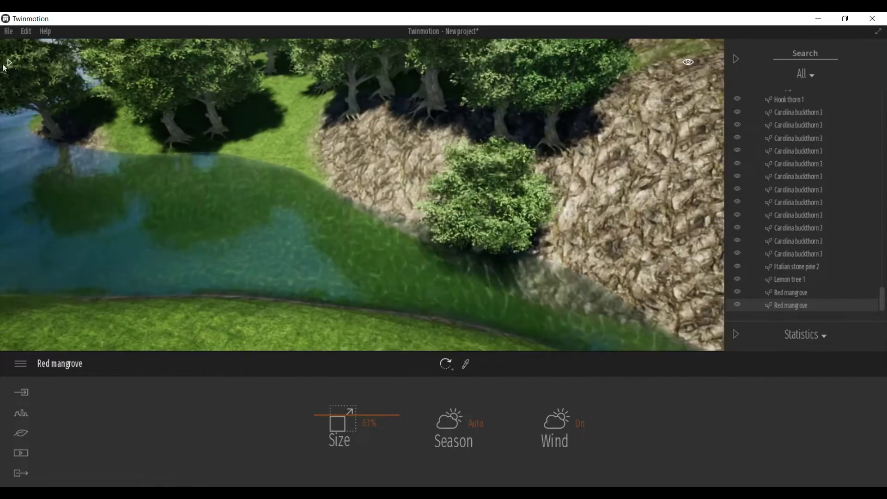
pyautogui.click(7, 64)
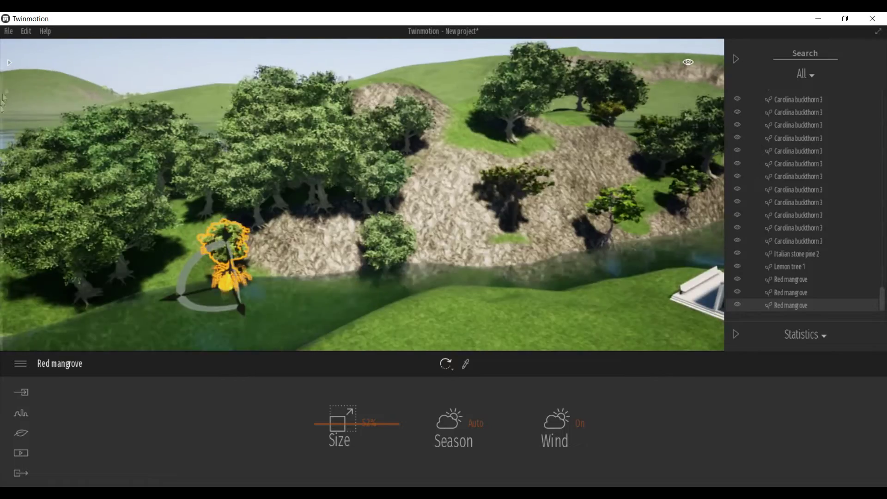
pyautogui.click(9, 63)
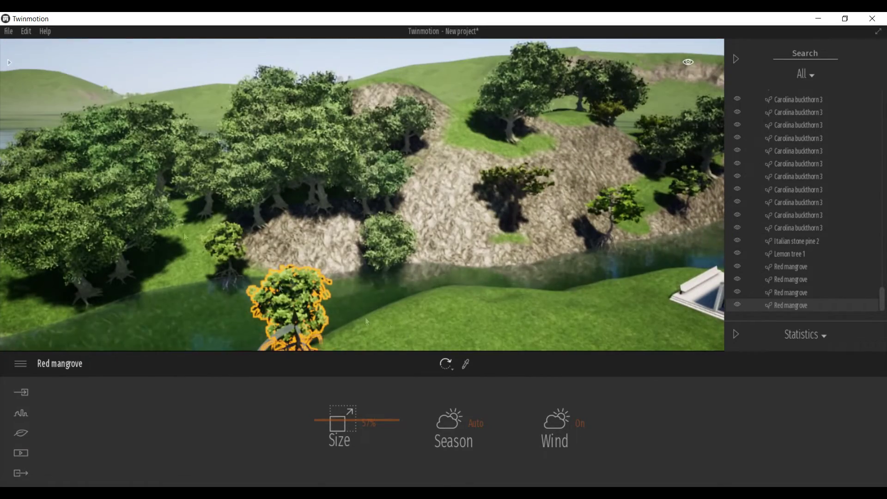
# Find the Palm tree in the Trees library and add it to the vegetation painting palette.
pyautogui.click(8, 62)
pyautogui.scroll(-2, 62, 189)
pyautogui.scroll(-5, 62, 189)
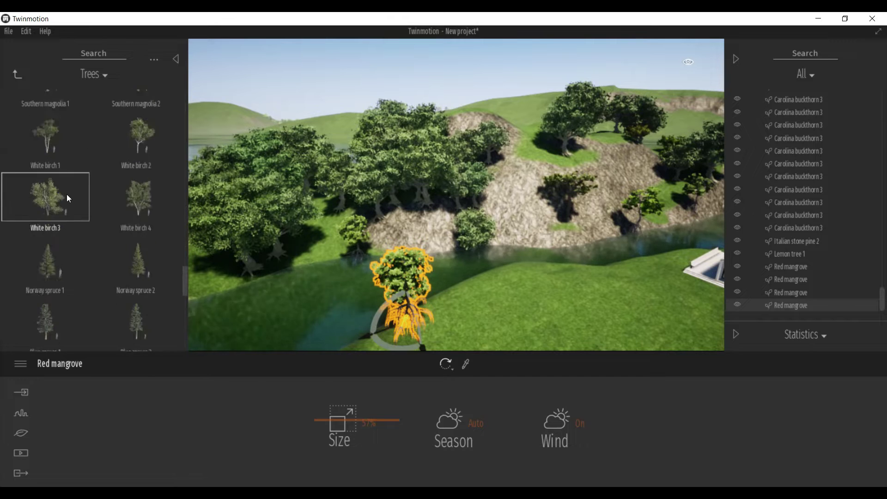
pyautogui.scroll(-5, 60, 141)
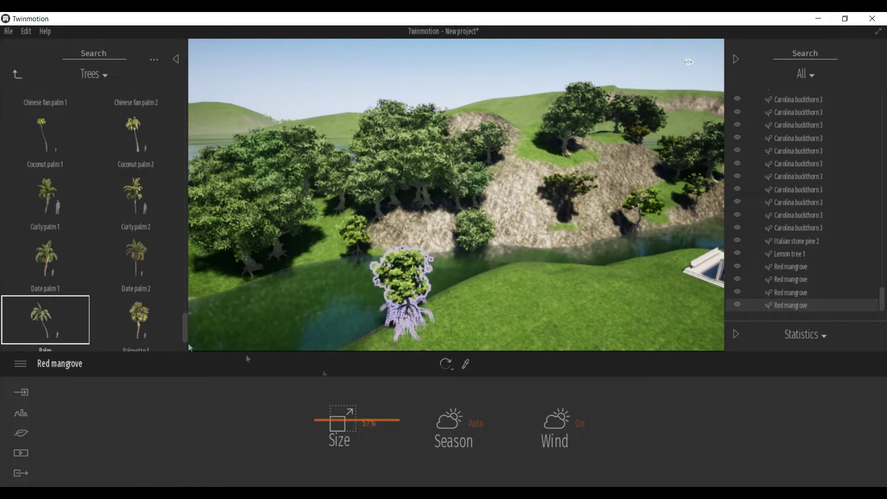
pyautogui.click(21, 433)
pyautogui.click(579, 438)
pyautogui.moveTo(51, 314); pyautogui.dragTo(196, 455)
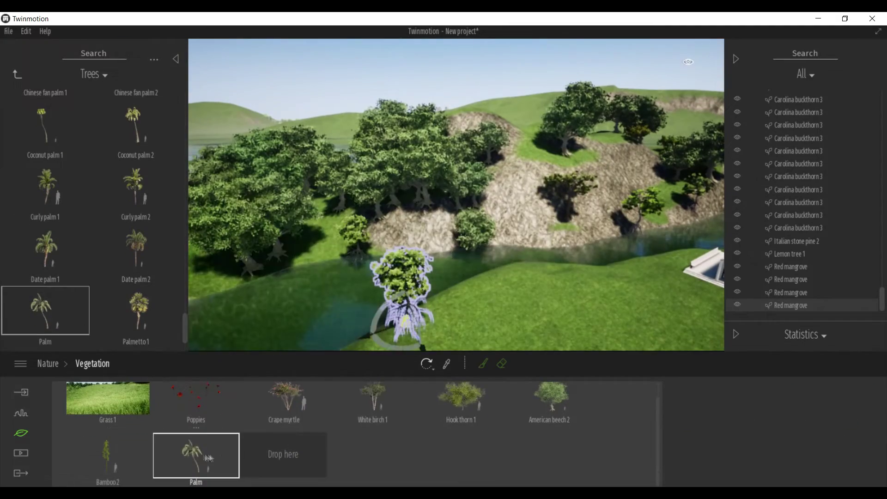
# Paint Palm trees on the grassy bank of the stream, reducing the brush diameter to 23.9 m.
pyautogui.moveTo(265, 295)
pyautogui.mouseDown(button='right')
pyautogui.moveTo(403, 266)
pyautogui.moveTo(554, 187)
pyautogui.moveTo(540, 252)
pyautogui.moveTo(589, 306)
pyautogui.mouseUp(button='right')
pyautogui.click(540, 252)
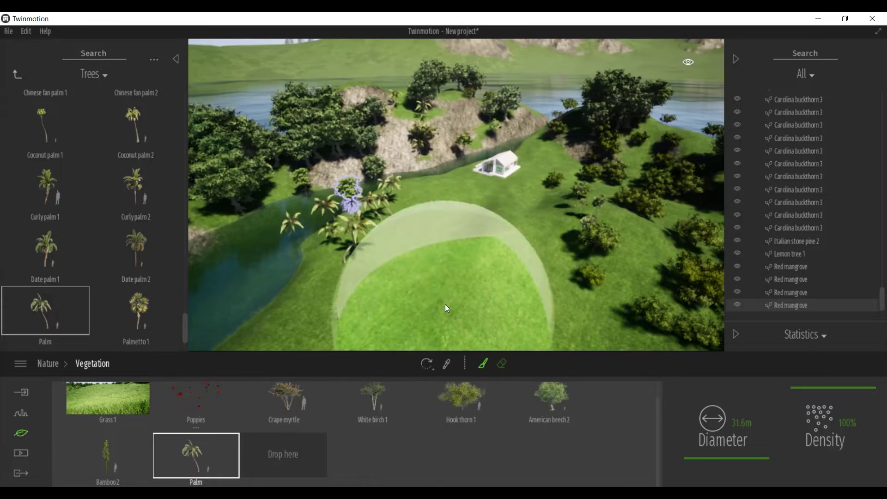
pyautogui.moveTo(717, 426); pyautogui.dragTo(717, 460)
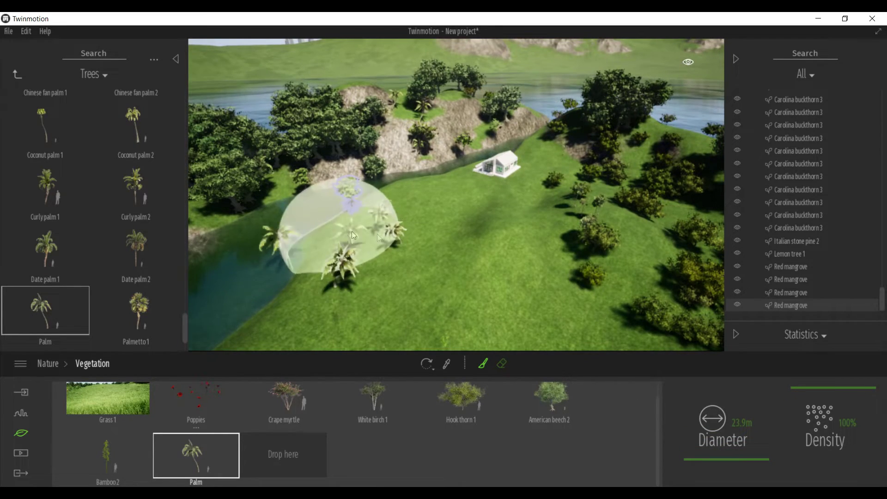
pyautogui.scroll(3, 628, 233)
pyautogui.scroll(-2, 54, 259)
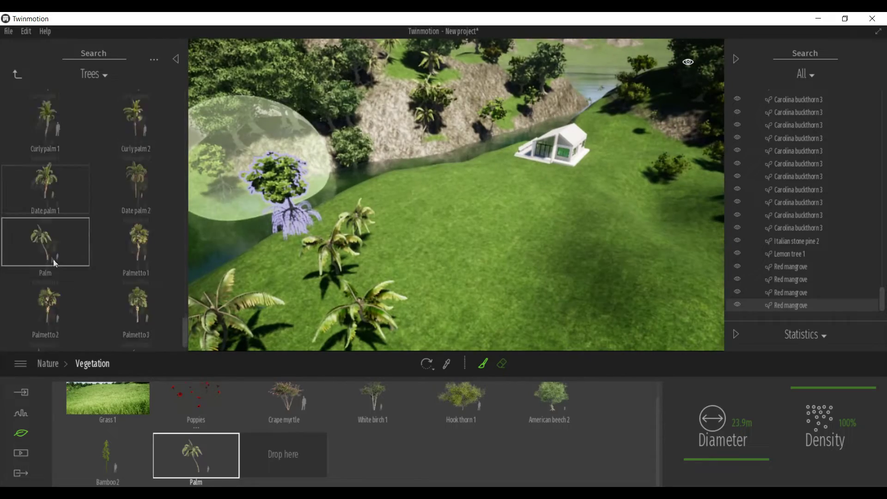
# Place several Coconut palm 2, Sample conifer 1 and Western red cedar 2 trees on the grassy banks and around the house.
pyautogui.scroll(-3, 100, 234)
pyautogui.moveTo(134, 337); pyautogui.dragTo(207, 253)
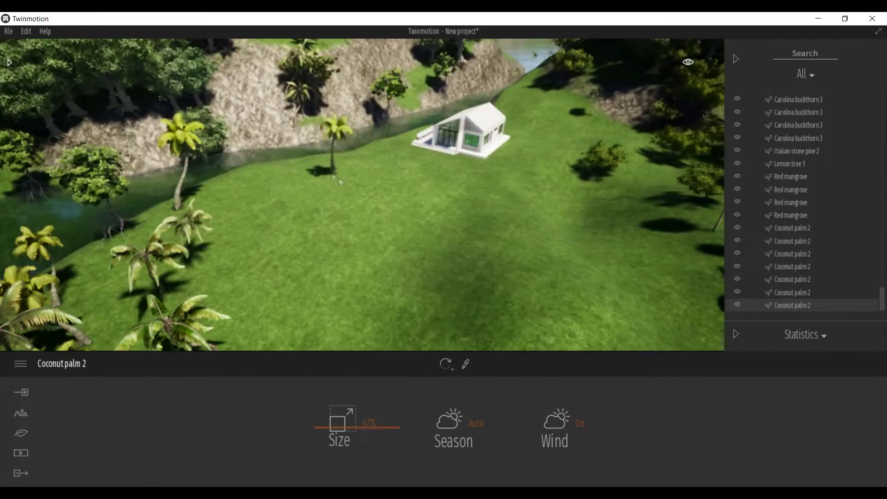
pyautogui.click(10, 62)
pyautogui.moveTo(417, 160); pyautogui.dragTo(692, 218, button='right')
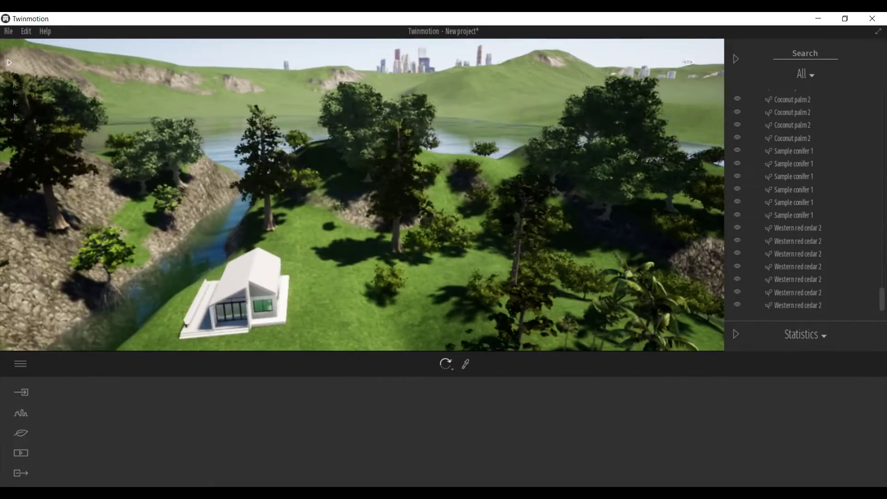
# Place a dense grove of Alaska cedar 1 trees on the land behind the house and across the stream.
pyautogui.click(10, 63)
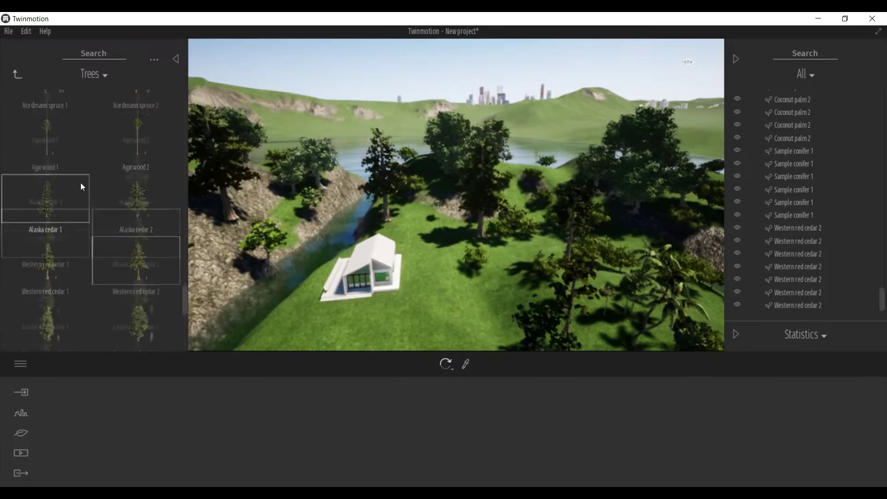
pyautogui.click(557, 187)
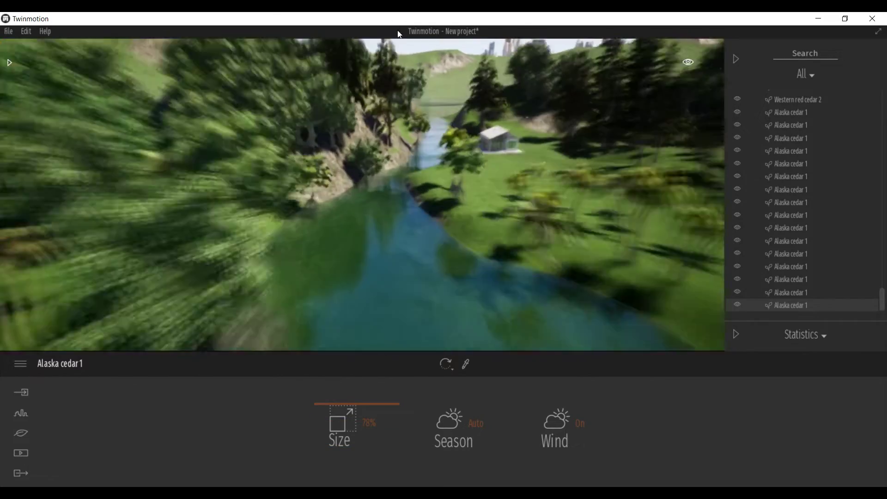
pyautogui.press('w')
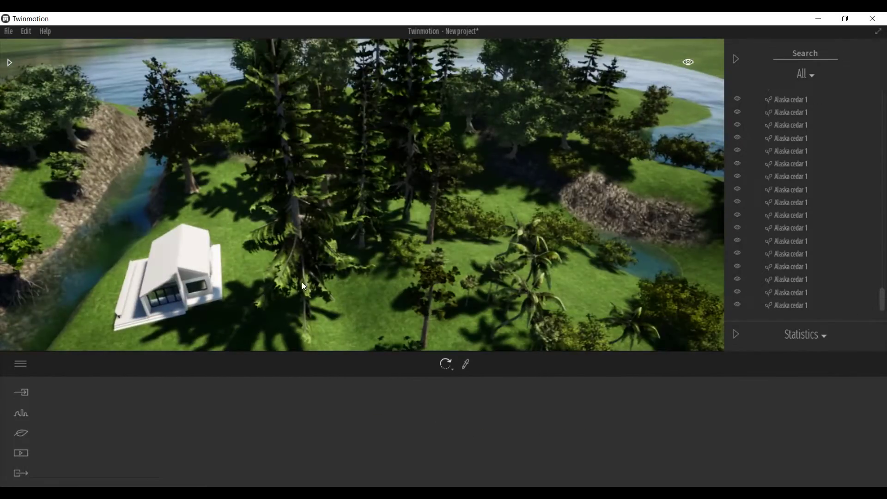
# Delete the tall Alaska cedar 1 standing closest to the house.
pyautogui.click(301, 282)
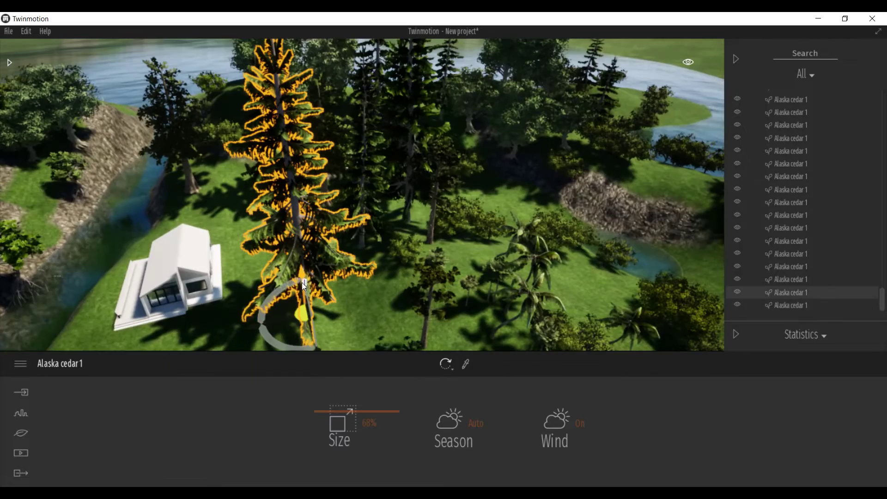
pyautogui.press('Delete')
pyautogui.moveTo(286, 248); pyautogui.dragTo(389, 296, button='middle')
pyautogui.scroll(-5, 346, 248)
pyautogui.moveTo(389, 266)
pyautogui.mouseDown(button='right')
pyautogui.moveTo(508, 266)
pyautogui.moveTo(388, 266)
pyautogui.mouseUp(button='right')
pyautogui.scroll(5, 388, 266)
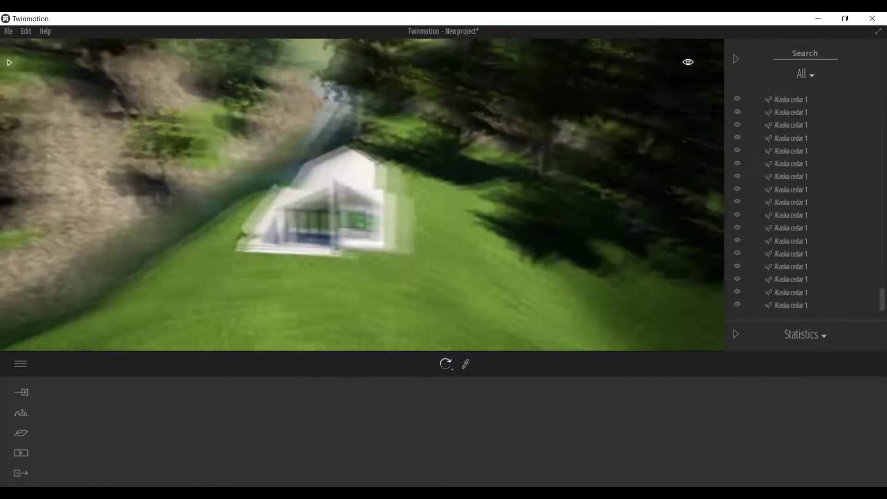
# Find Lemon tree 1 in the Trees library and place one on the rocky bank across the stream.
pyautogui.click(10, 64)
pyautogui.scroll(-10, 46, 175)
pyautogui.scroll(10, 14, 125)
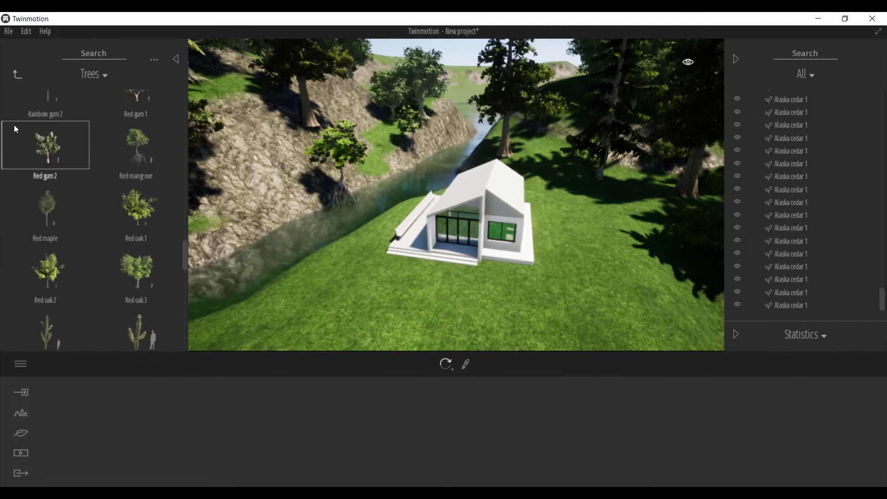
pyautogui.scroll(3, 18, 125)
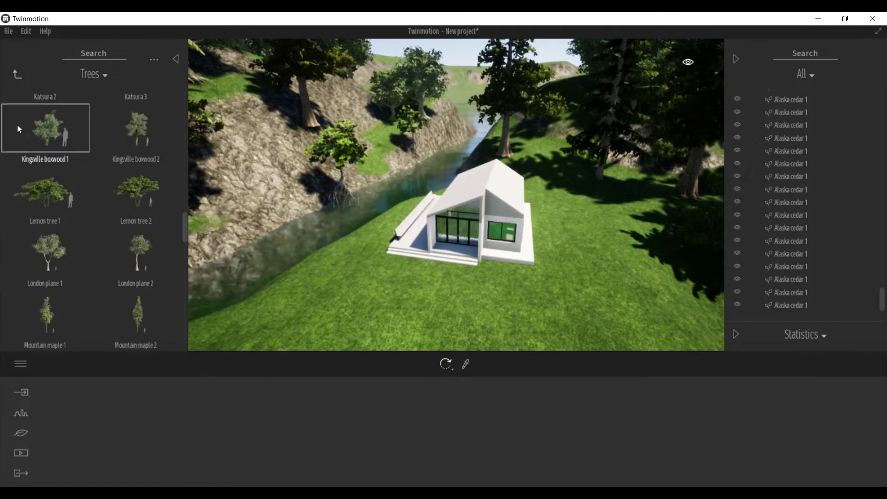
pyautogui.moveTo(298, 188); pyautogui.dragTo(296, 187)
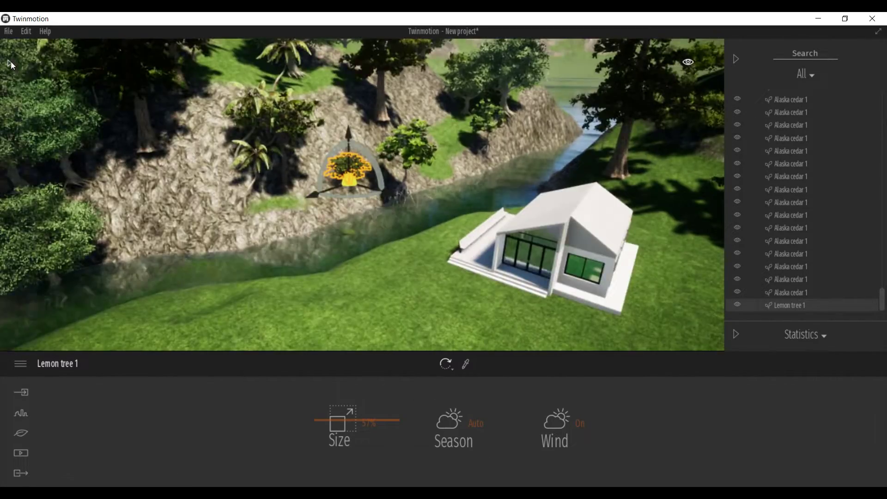
# Place LingHeather plants from the Grass and flowers library on the rocky slope across the stream.
pyautogui.click(10, 62)
pyautogui.click(18, 73)
pyautogui.click(135, 176)
pyautogui.scroll(-3, 61, 239)
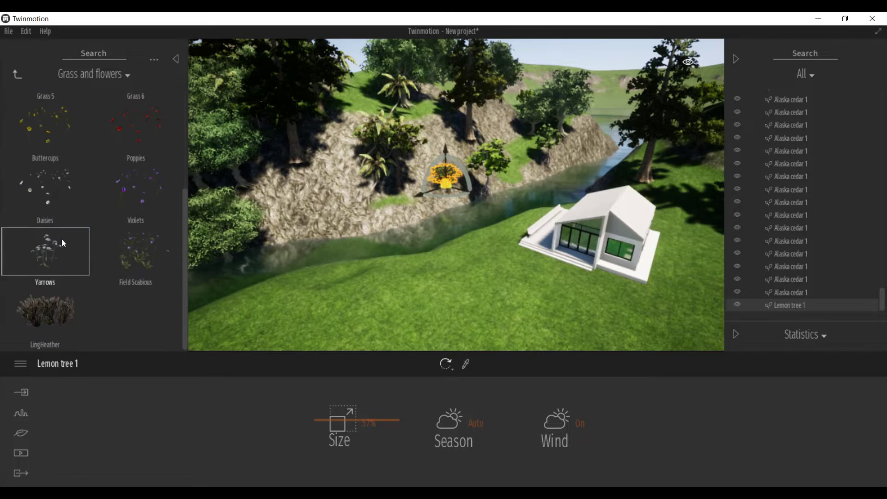
pyautogui.moveTo(336, 205); pyautogui.dragTo(257, 305)
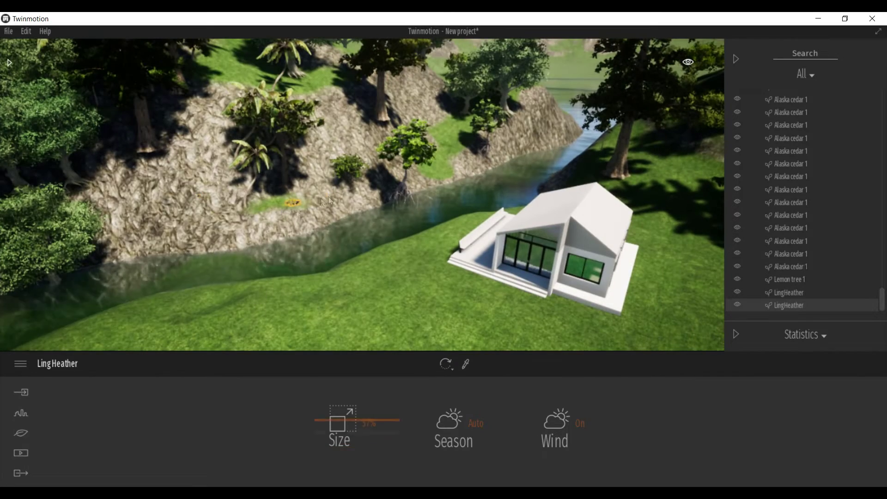
# Paint Grass 1 over the rocky slopes along the stream with the 23.9 m vegetation brush.
pyautogui.click(565, 430)
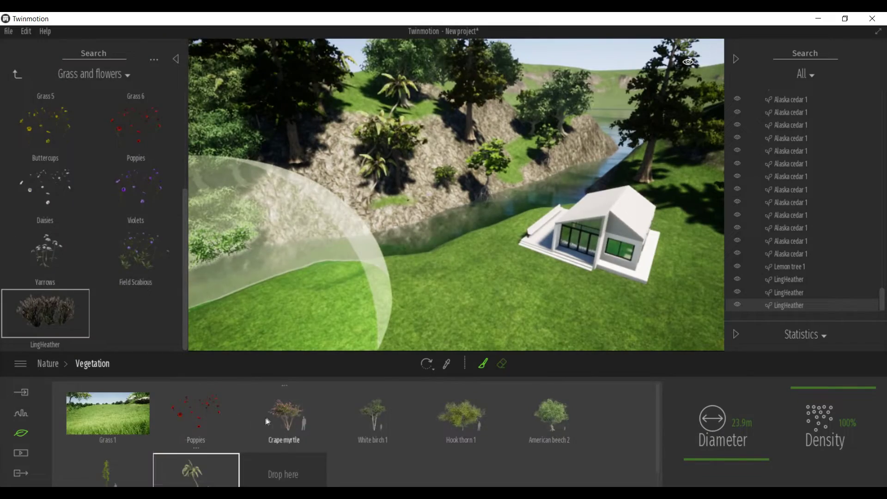
pyautogui.moveTo(335, 184); pyautogui.dragTo(591, 121)
pyautogui.moveTo(429, 247); pyautogui.dragTo(298, 258, button='middle')
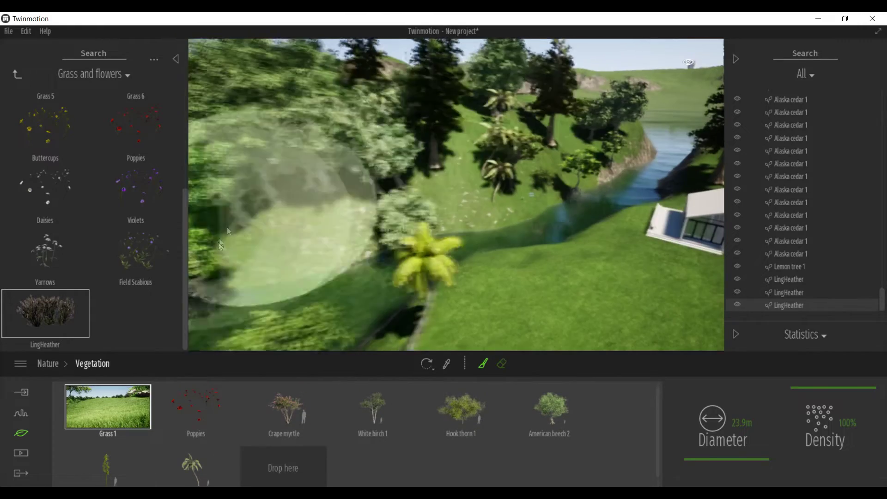
pyautogui.moveTo(386, 174); pyautogui.dragTo(263, 133, button='right')
pyautogui.scroll(-5, 581, 198)
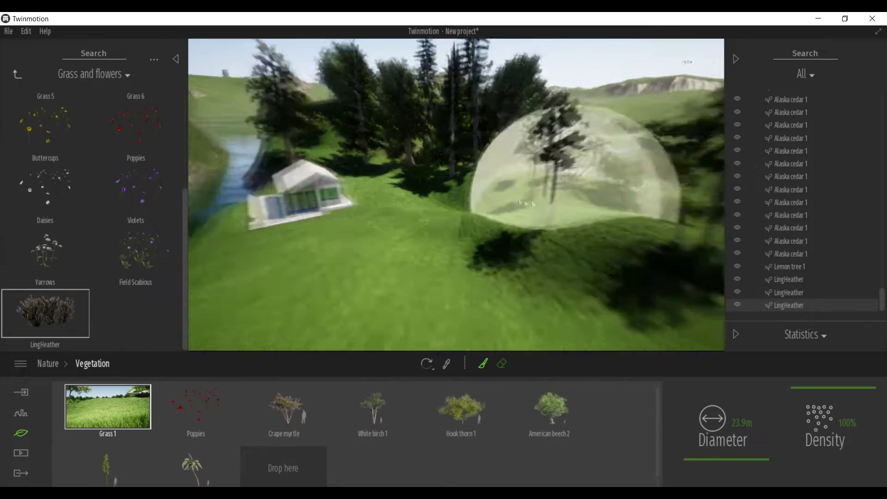
pyautogui.scroll(5, 338, 144)
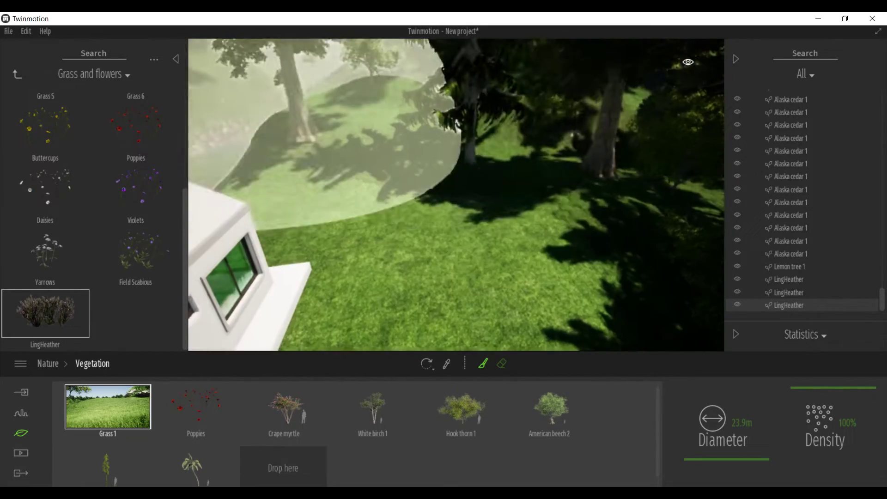
# Add Violets to the vegetation painting palette and paint them on the slope across the stream.
pyautogui.moveTo(539, 170)
pyautogui.mouseDown(button='right')
pyautogui.moveTo(376, 109)
pyautogui.moveTo(296, 52)
pyautogui.moveTo(222, 185)
pyautogui.mouseUp(button='right')
pyautogui.scroll(-4, 323, 73)
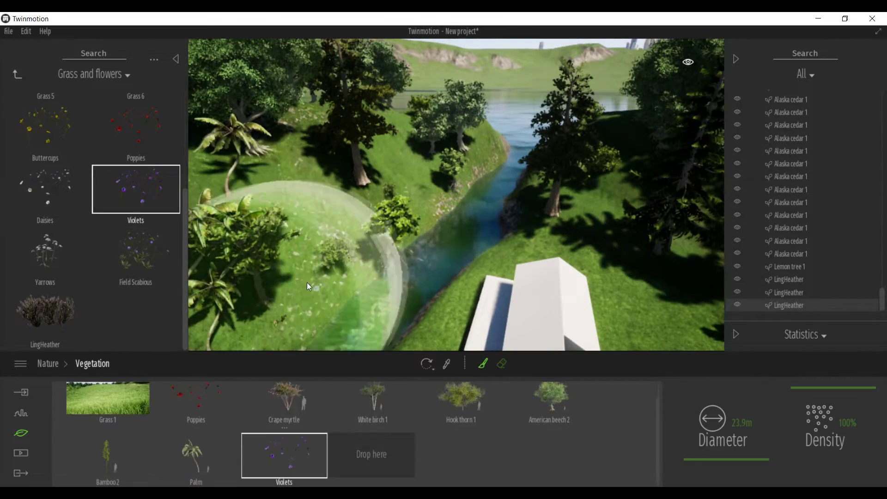
pyautogui.moveTo(462, 185)
pyautogui.mouseDown(button='right')
pyautogui.moveTo(304, 207)
pyautogui.moveTo(236, 202)
pyautogui.moveTo(315, 259)
pyautogui.moveTo(523, 98)
pyautogui.mouseUp(button='right')
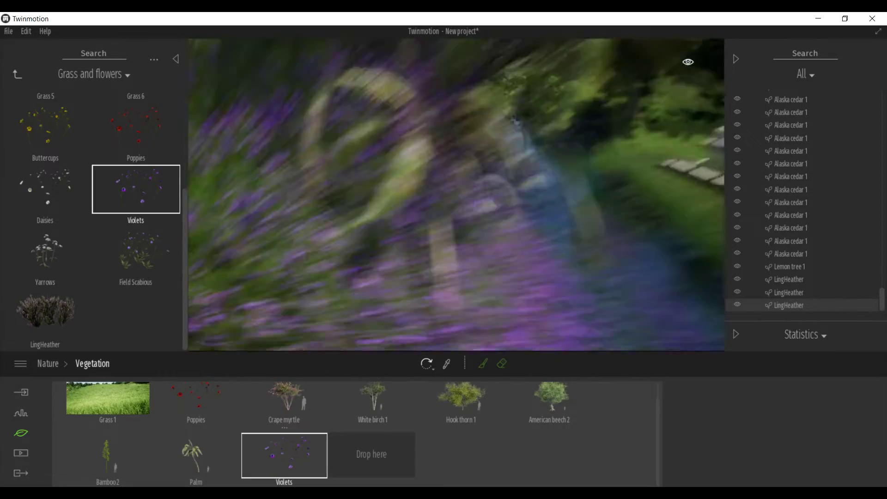
# Switch the vegetation brush to Poppies and paint them among the flowers on the stream's far bank.
pyautogui.moveTo(515, 120); pyautogui.dragTo(119, 144, button='right')
pyautogui.click(229, 401)
pyautogui.click(483, 363)
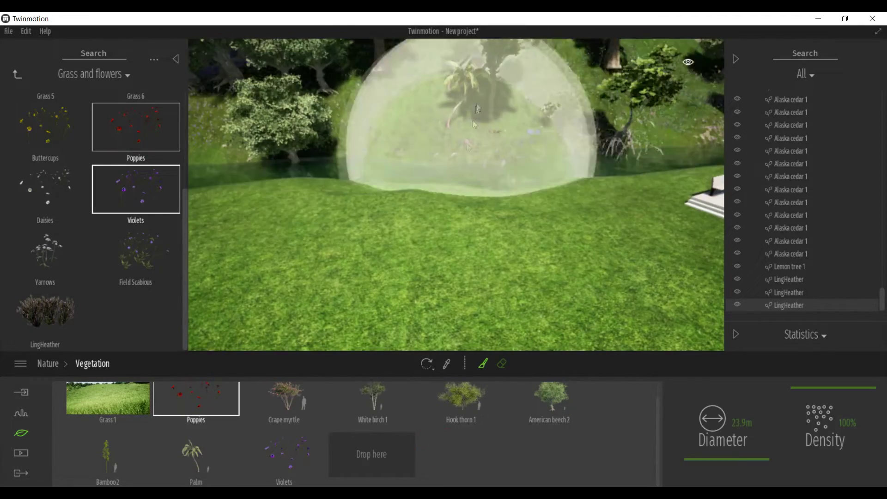
pyautogui.press('d')
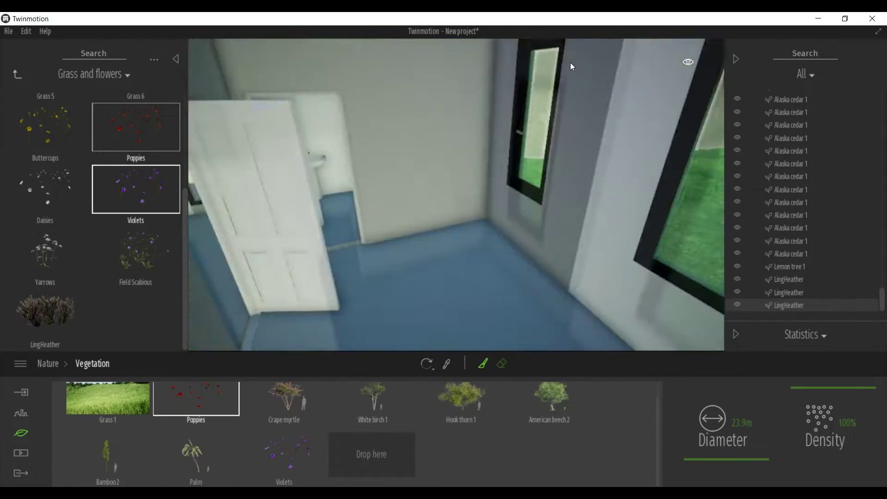
# Set the vegetation brush diameter to 4.8 m and paint a small Poppies patch on the open grassy peninsula.
pyautogui.press('w')
pyautogui.moveTo(511, 116); pyautogui.dragTo(471, 138, button='right')
pyautogui.keyDown('shift'); pyautogui.moveTo(442, 146); pyautogui.dragTo(324, 166, button='middle'); pyautogui.keyUp('shift')
pyautogui.moveTo(725, 461); pyautogui.dragTo(723, 463)
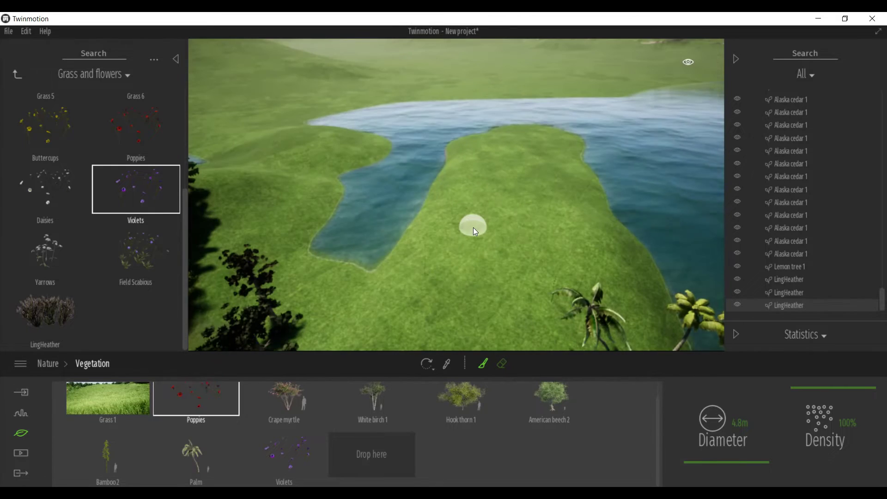
# Select the Rocky grasslands landscape and sculpt its terrain, using a brush diameter of 38 m.
pyautogui.click(17, 75)
pyautogui.click(554, 257)
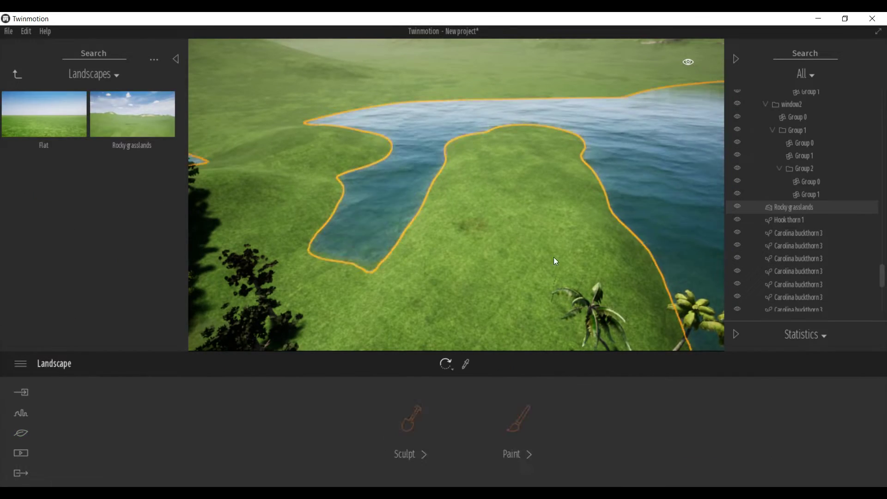
pyautogui.click(411, 426)
pyautogui.click(364, 444)
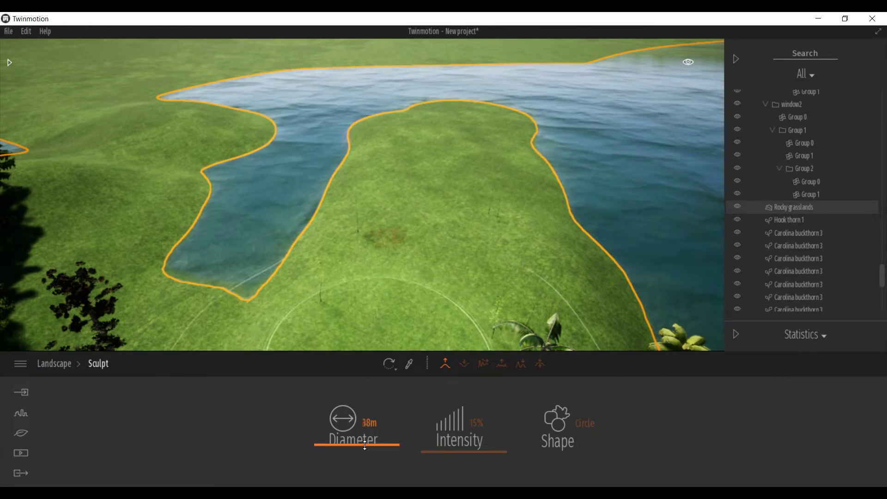
pyautogui.click(434, 69)
pyautogui.click(541, 363)
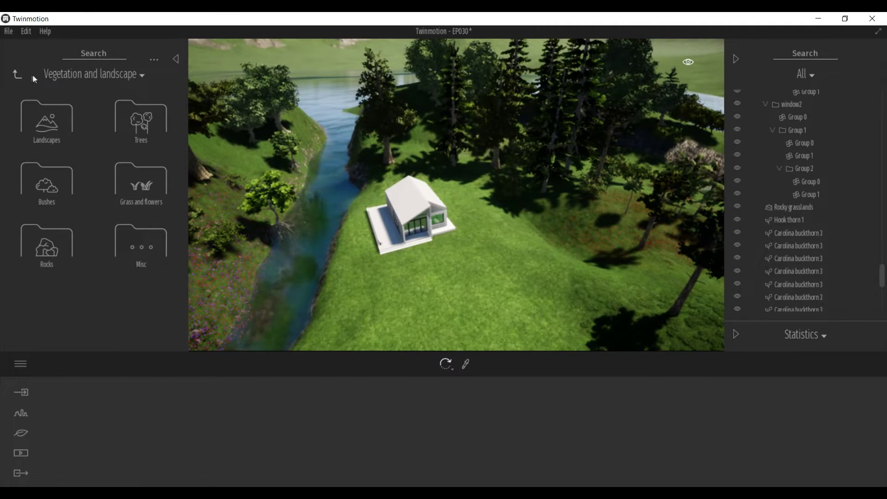
# Place several Rock 5 and Rock 1 boulders from the Rocks library on the stream's slopes and near the house.
pyautogui.click(54, 256)
pyautogui.moveTo(55, 257); pyautogui.dragTo(367, 257)
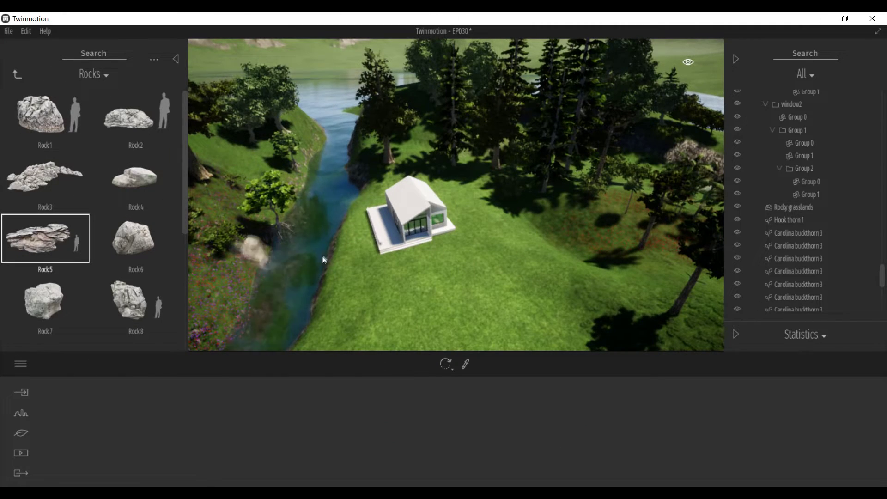
pyautogui.moveTo(283, 193); pyautogui.dragTo(286, 189)
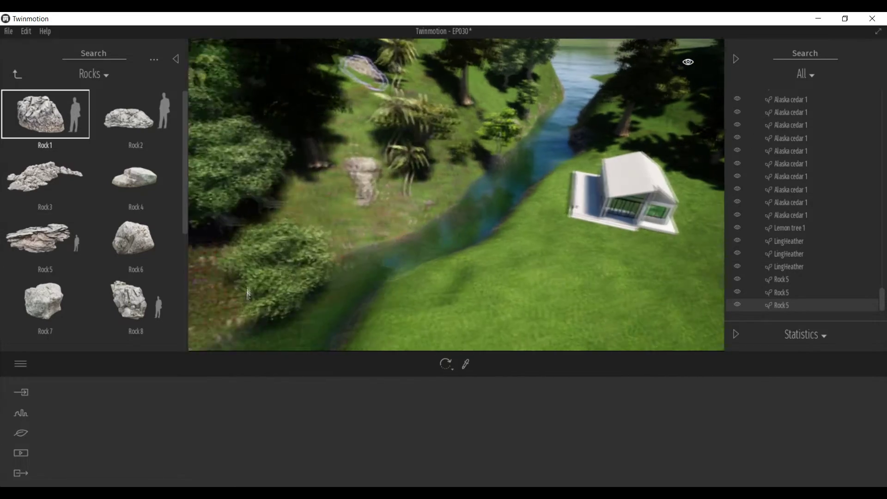
pyautogui.click(249, 294)
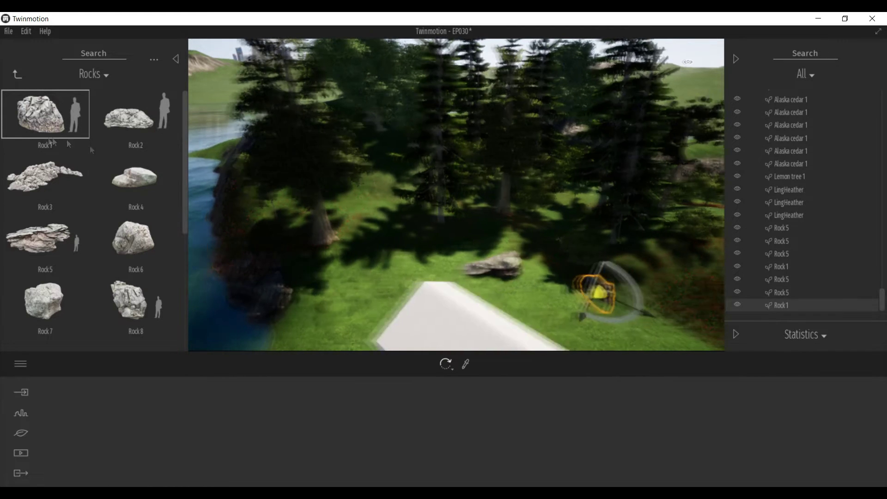
# Place Rock 2, Rock 11 and Rock 13 around the site, plus Rock 10, Rock 8 and Rock 5 across the stream.
pyautogui.click(606, 331)
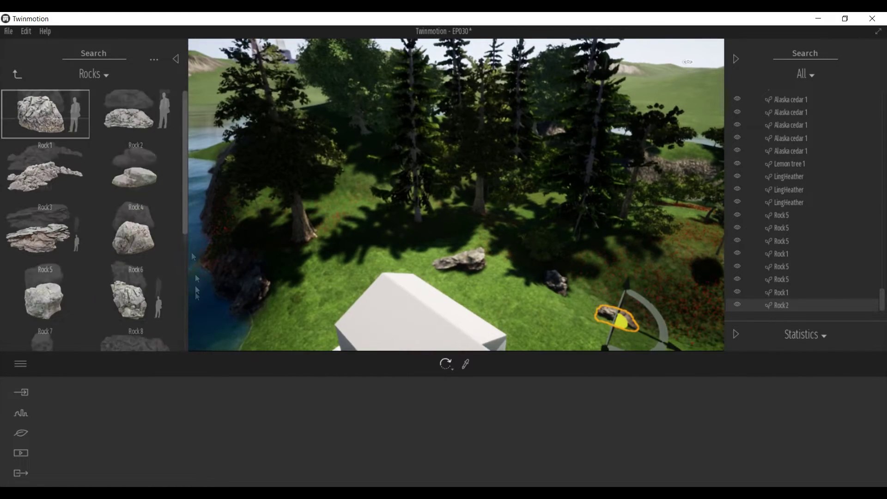
pyautogui.scroll(-4, 49, 225)
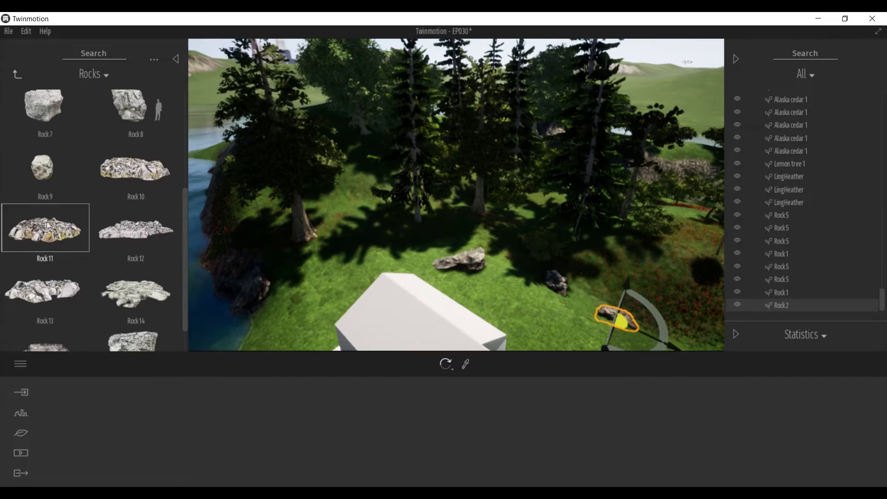
pyautogui.click(323, 266)
pyautogui.scroll(-1, 109, 289)
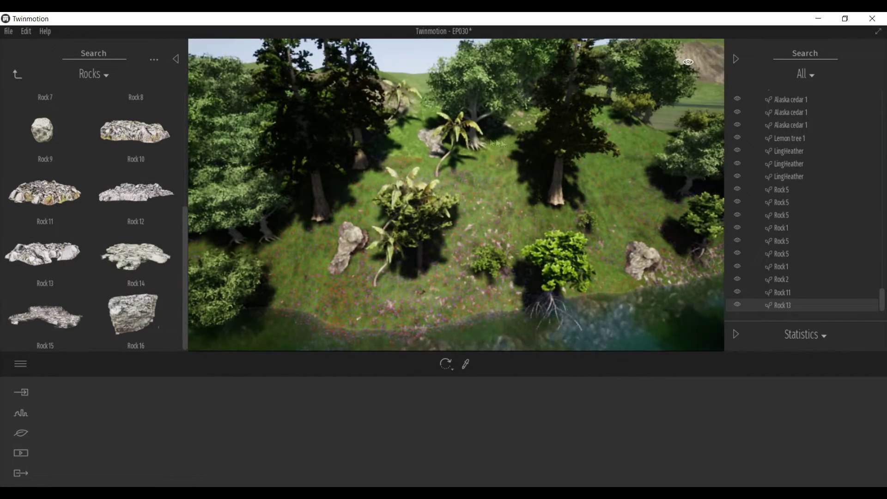
pyautogui.scroll(2, 127, 234)
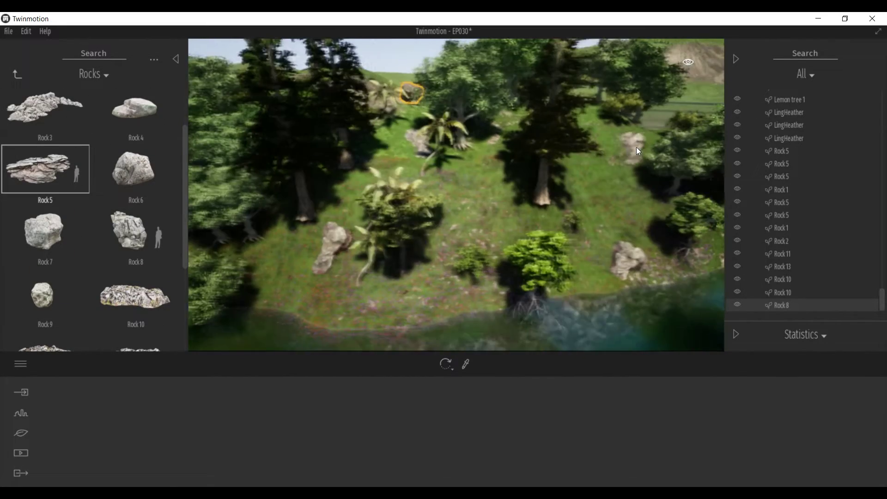
pyautogui.click(636, 147)
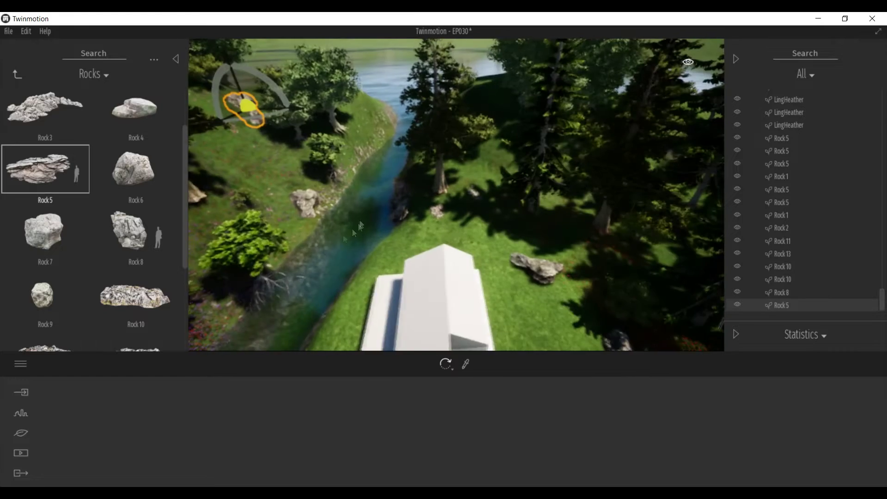
# Open the Animals collection of the library's Characters category.
pyautogui.click(18, 73)
pyautogui.click(18, 73)
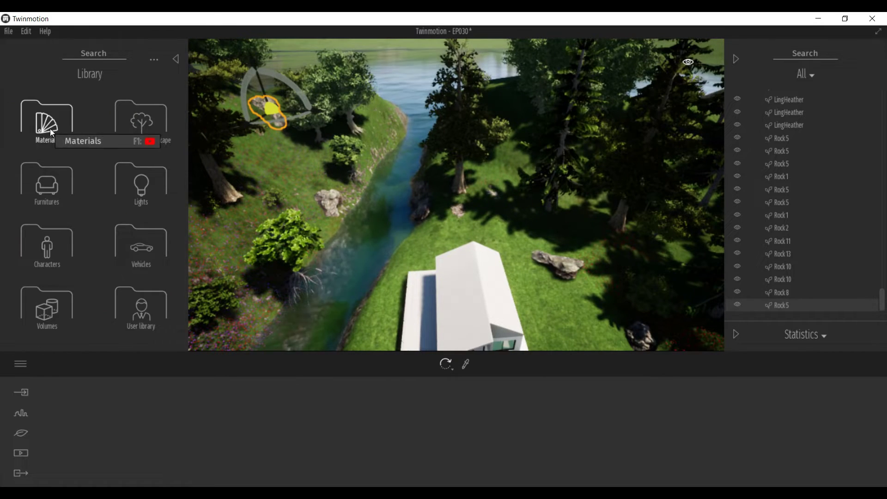
pyautogui.click(51, 132)
pyautogui.click(66, 219)
pyautogui.click(14, 74)
pyautogui.click(132, 302)
pyautogui.click(17, 75)
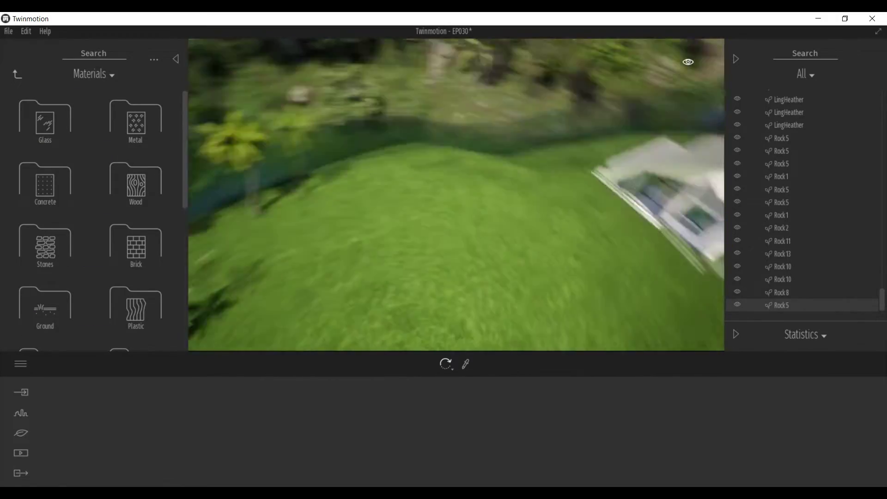
pyautogui.click(17, 75)
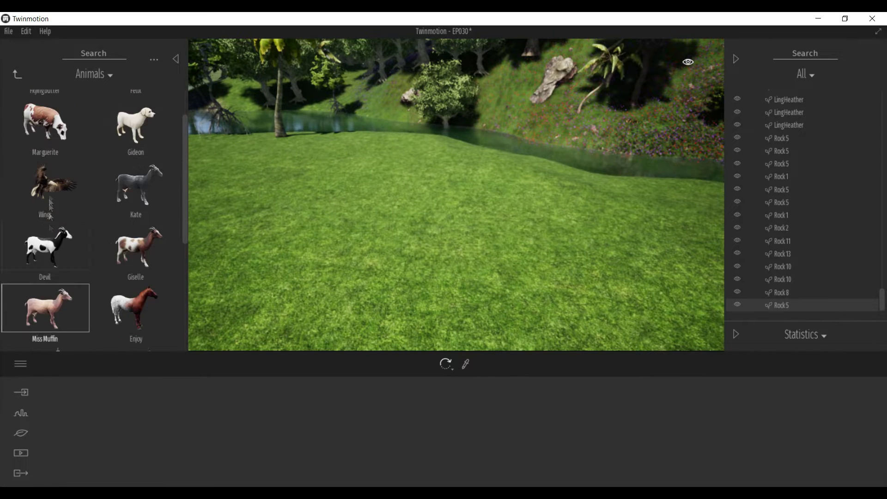
# Place the Caprice, Bucephalus and Enjoy horses on the open grass between the stream and the house.
pyautogui.moveTo(593, 196); pyautogui.dragTo(647, 206)
pyautogui.moveTo(45, 219); pyautogui.dragTo(535, 204)
pyautogui.moveTo(136, 157); pyautogui.dragTo(430, 167)
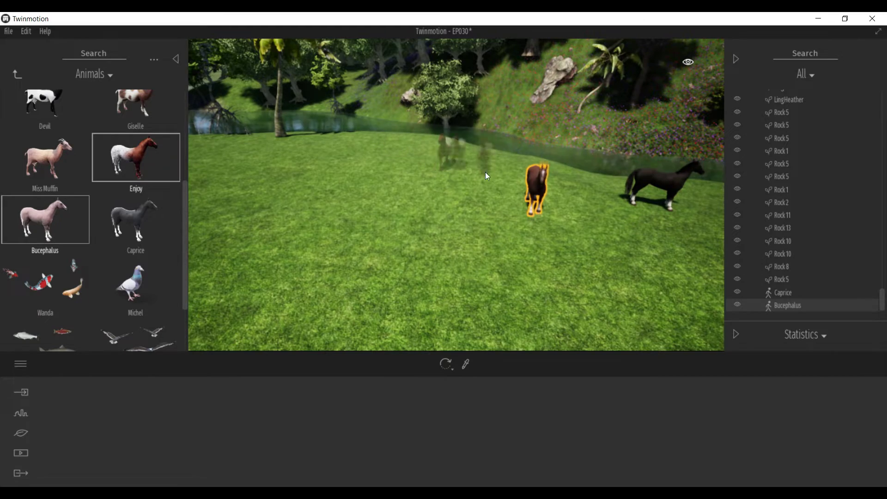
pyautogui.moveTo(706, 192); pyautogui.dragTo(705, 192)
pyautogui.moveTo(588, 203); pyautogui.dragTo(462, 140, button='right')
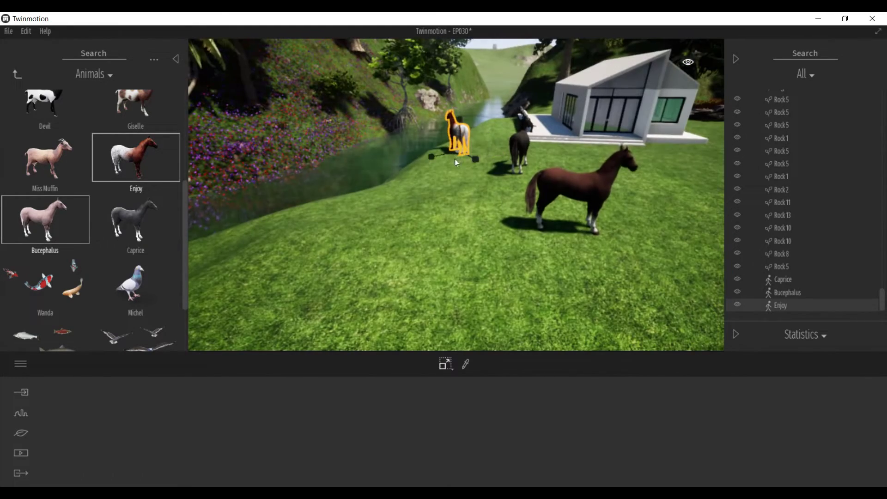
# Place several Flyingbutter butterfly groups over the flowered bank across the stream.
pyautogui.scroll(-2, 65, 282)
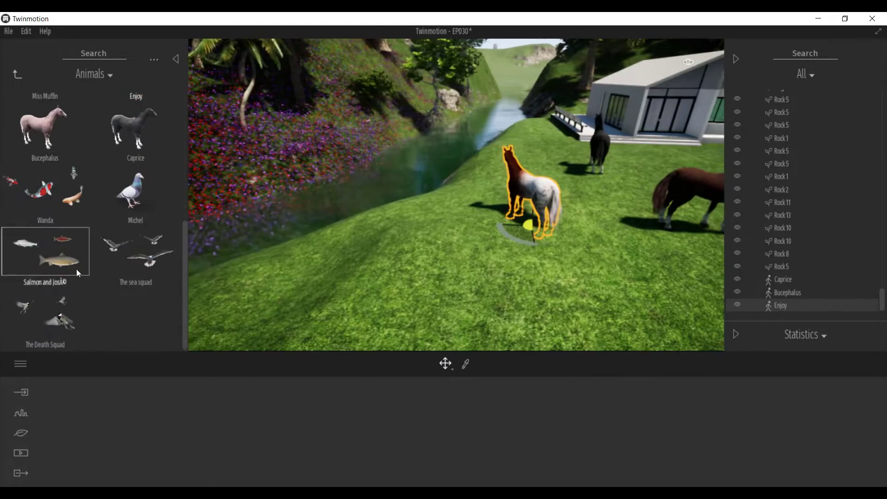
pyautogui.scroll(5, 67, 202)
pyautogui.moveTo(46, 119); pyautogui.dragTo(356, 122)
pyautogui.moveTo(355, 123); pyautogui.dragTo(222, 122, button='right')
pyautogui.moveTo(46, 119); pyautogui.dragTo(386, 117)
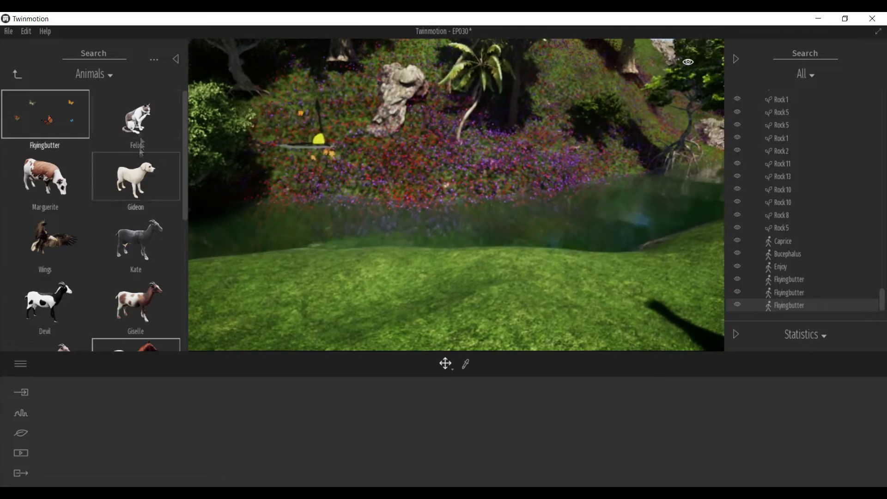
pyautogui.moveTo(494, 193); pyautogui.dragTo(624, 197, button='right')
# Adjust the placement of the Enjoy horse on the grass and open the Materials library.
pyautogui.click(518, 204)
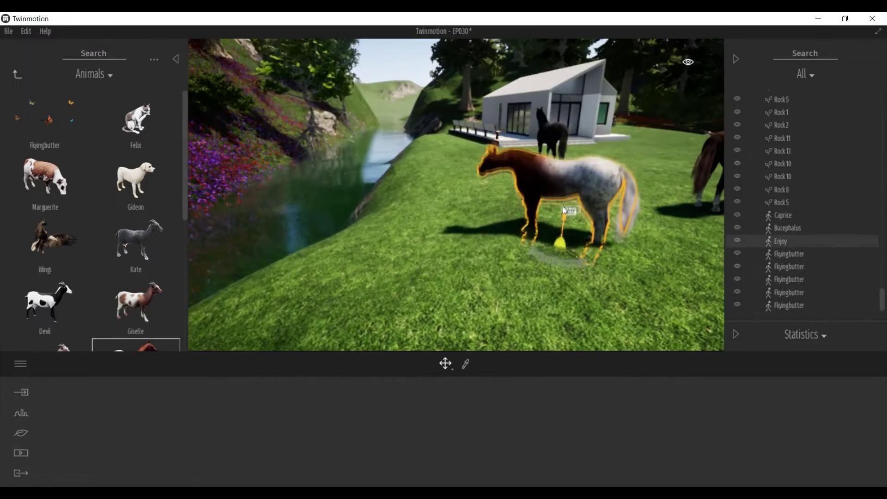
pyautogui.moveTo(576, 203); pyautogui.dragTo(579, 194)
pyautogui.click(17, 75)
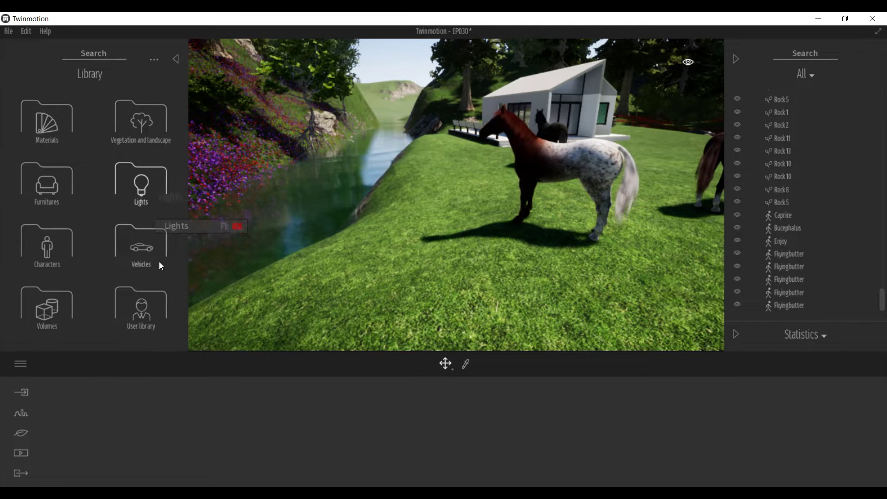
pyautogui.click(54, 137)
# Duplicate the Red mangrove beside the original on the stream bank and lay Plane 1m slabs in front of the house steps.
pyautogui.moveTo(456, 195); pyautogui.dragTo(194, 131, button='right')
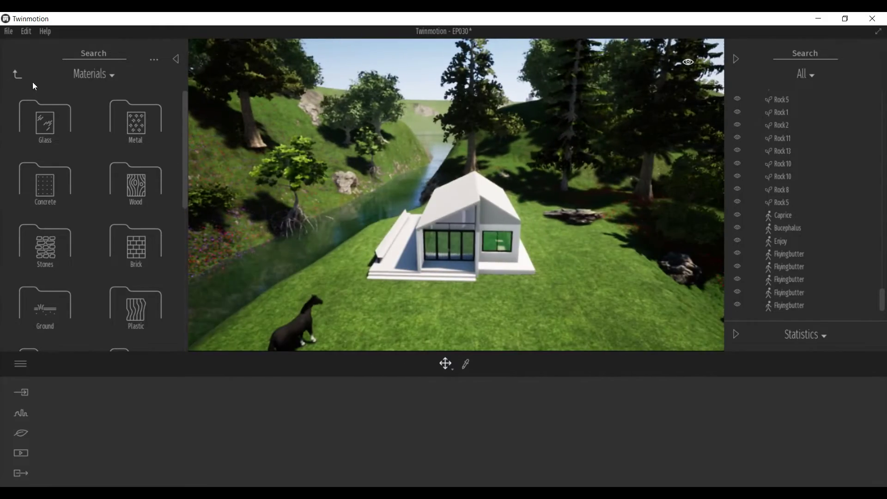
pyautogui.click(317, 207)
pyautogui.click(185, 237)
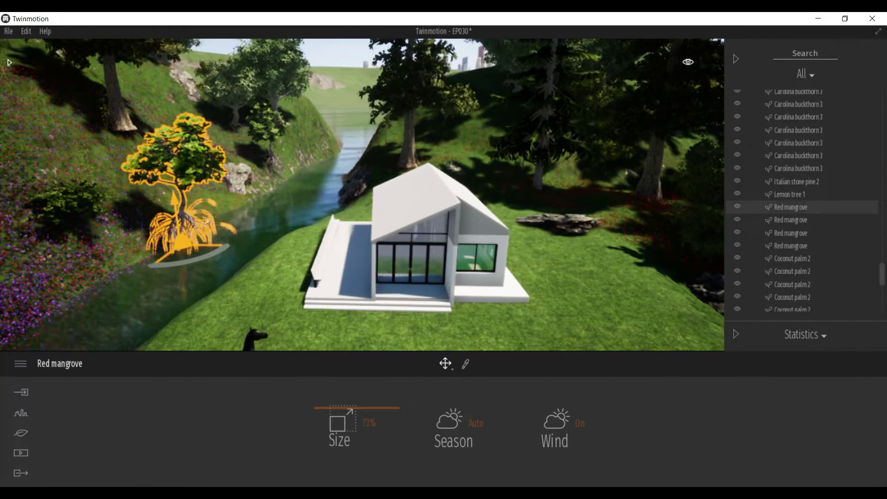
pyautogui.keyDown('ctrl'); pyautogui.moveTo(207, 222); pyautogui.dragTo(212, 213); pyautogui.keyUp('ctrl')
pyautogui.click(414, 331)
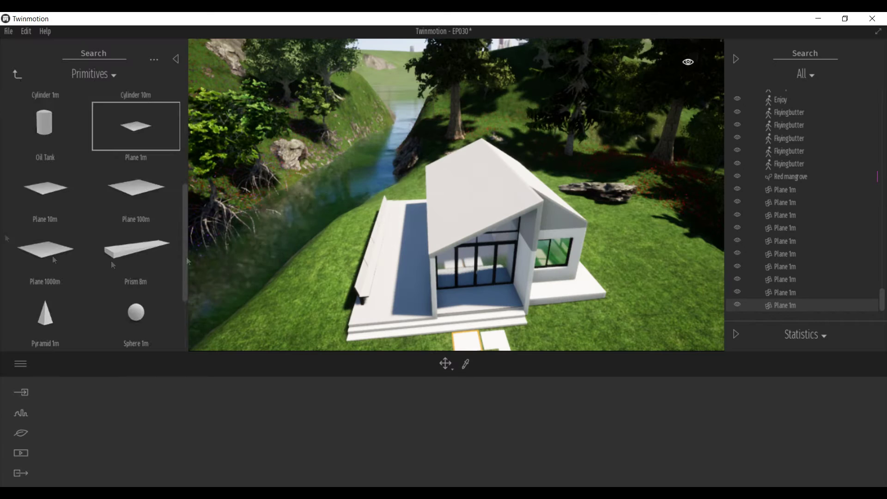
# Try Roof covering 04 on the house roof and replace it with Roof covering 12.
pyautogui.click(17, 74)
pyautogui.click(17, 75)
pyautogui.click(45, 118)
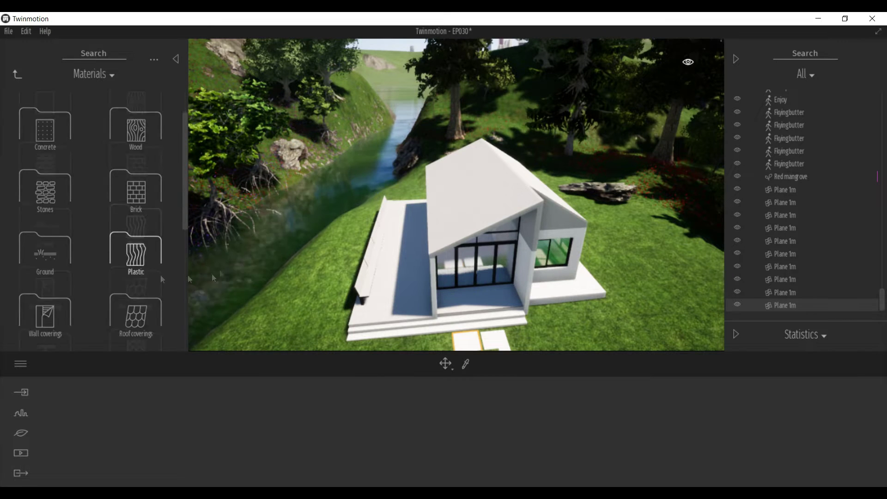
pyautogui.click(136, 317)
pyautogui.moveTo(142, 185)
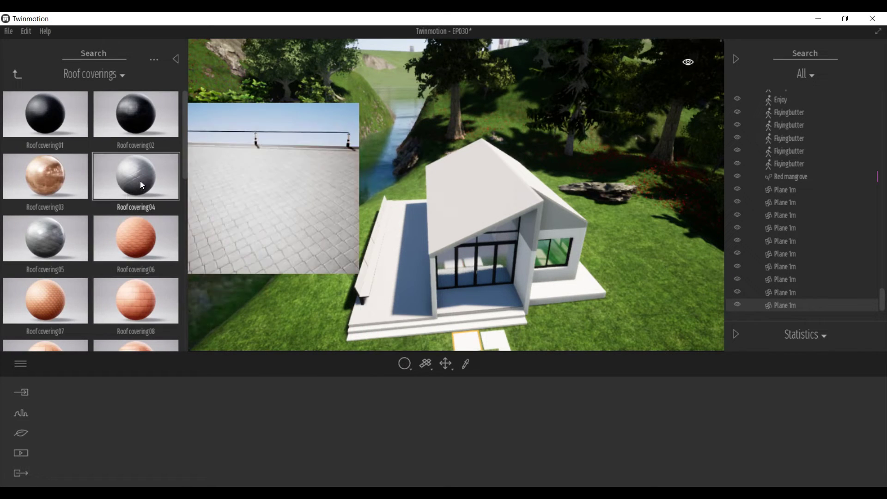
pyautogui.moveTo(141, 184); pyautogui.dragTo(463, 201)
pyautogui.scroll(5, 464, 200)
pyautogui.keyDown('shift'); pyautogui.moveTo(464, 201); pyautogui.dragTo(347, 207, button='middle'); pyautogui.keyUp('shift')
pyautogui.scroll(-2, 137, 259)
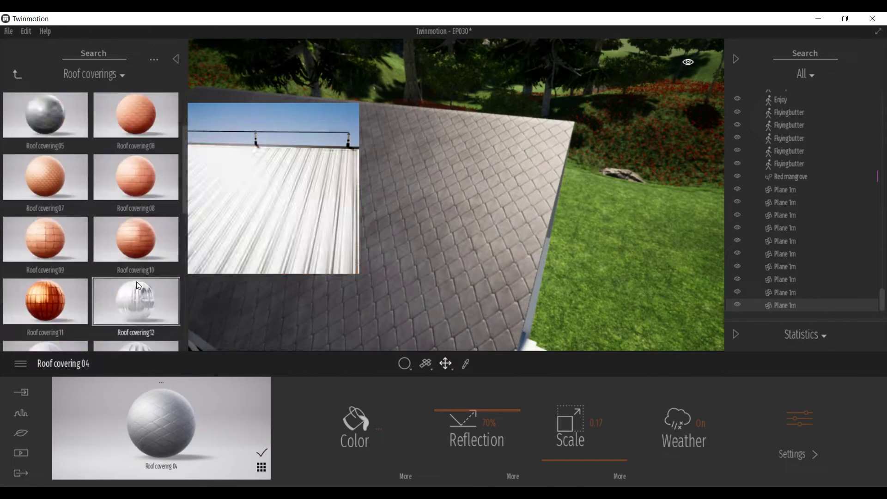
pyautogui.moveTo(138, 285); pyautogui.dragTo(401, 248)
pyautogui.click(352, 439)
pyautogui.click(430, 279)
pyautogui.moveTo(494, 125); pyautogui.dragTo(582, 243)
pyautogui.moveTo(519, 394); pyautogui.dragTo(519, 404)
pyautogui.click(462, 359)
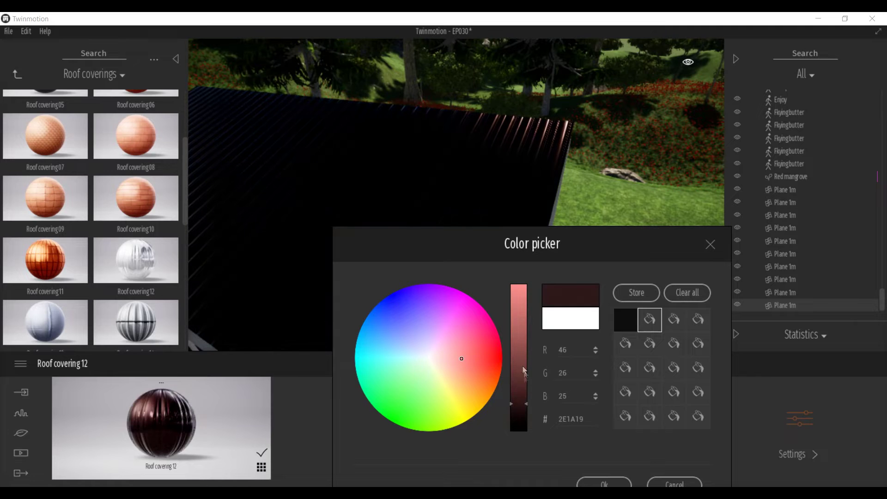
pyautogui.click(711, 244)
# Recolour Roof covering 12 to a dark violet blue, RGB 50, 34, 101.
pyautogui.keyDown('shift'); pyautogui.moveTo(694, 245); pyautogui.dragTo(508, 259, button='middle'); pyautogui.keyUp('shift')
pyautogui.click(361, 422)
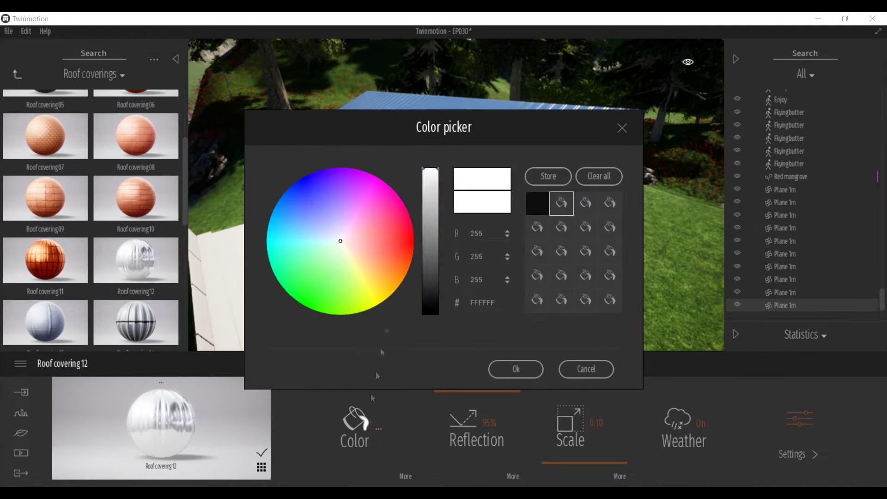
pyautogui.moveTo(397, 133); pyautogui.dragTo(542, 263)
pyautogui.click(583, 387)
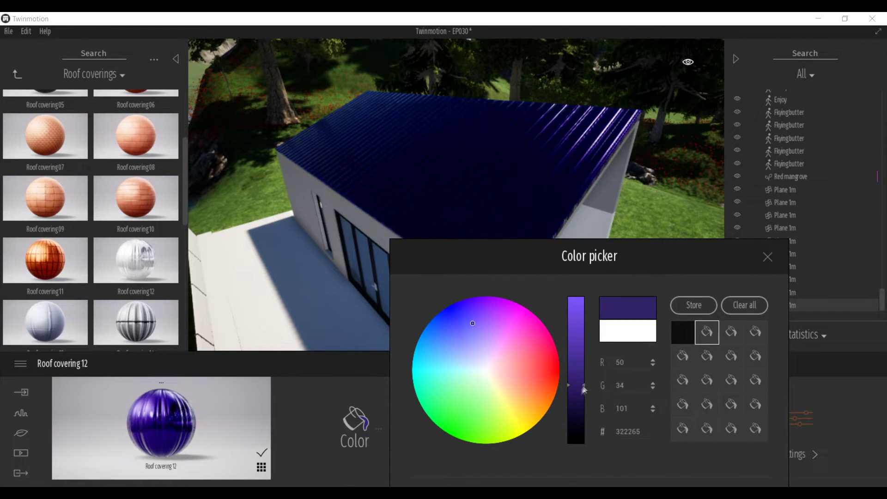
pyautogui.click(638, 231)
# Apply the recoloured Roof covering 12 to the other roof slope and the gable above the front window, undoing the last change.
pyautogui.keyDown('shift'); pyautogui.moveTo(638, 231); pyautogui.dragTo(203, 424, button='middle'); pyautogui.keyUp('shift')
pyautogui.moveTo(204, 426); pyautogui.dragTo(506, 278)
pyautogui.keyDown('shift'); pyautogui.moveTo(507, 279); pyautogui.dragTo(555, 129, button='middle'); pyautogui.keyUp('shift')
pyautogui.moveTo(209, 408); pyautogui.dragTo(313, 321)
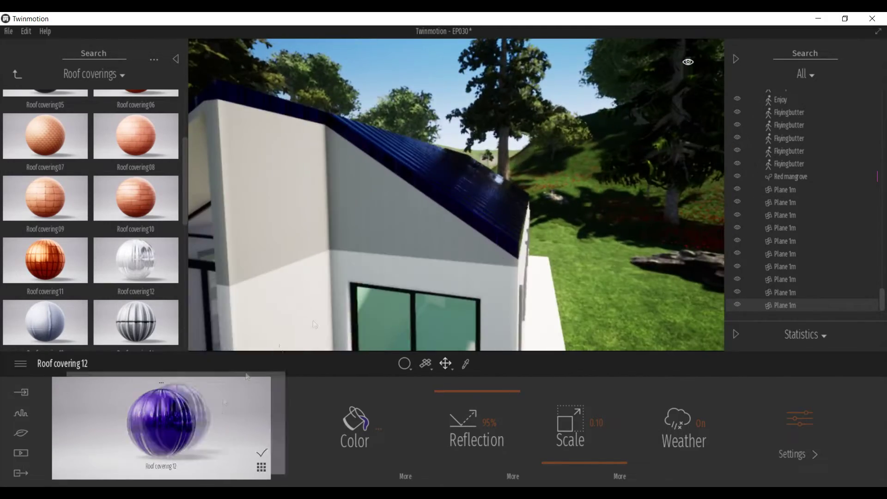
pyautogui.moveTo(410, 206); pyautogui.dragTo(434, 204)
pyautogui.keyDown('shift'); pyautogui.moveTo(434, 204); pyautogui.dragTo(212, 245, button='middle'); pyautogui.keyUp('shift')
pyautogui.hotkey('ctrl', 'z')
# Select the deck beside the house and apply Maple 01 A from the Wood materials to it.
pyautogui.keyDown('shift'); pyautogui.moveTo(508, 194); pyautogui.dragTo(296, 222, button='middle'); pyautogui.keyUp('shift')
pyautogui.moveTo(555, 241)
pyautogui.keyDown('shift'); pyautogui.mouseDown(button='middle')
pyautogui.moveTo(503, 245)
pyautogui.moveTo(559, 238)
pyautogui.moveTo(517, 296)
pyautogui.moveTo(478, 259)
pyautogui.moveTo(518, 231)
pyautogui.moveTo(554, 222)
pyautogui.moveTo(473, 262)
pyautogui.moveTo(518, 286)
pyautogui.moveTo(562, 255)
pyautogui.mouseUp(button='middle'); pyautogui.keyUp('shift')
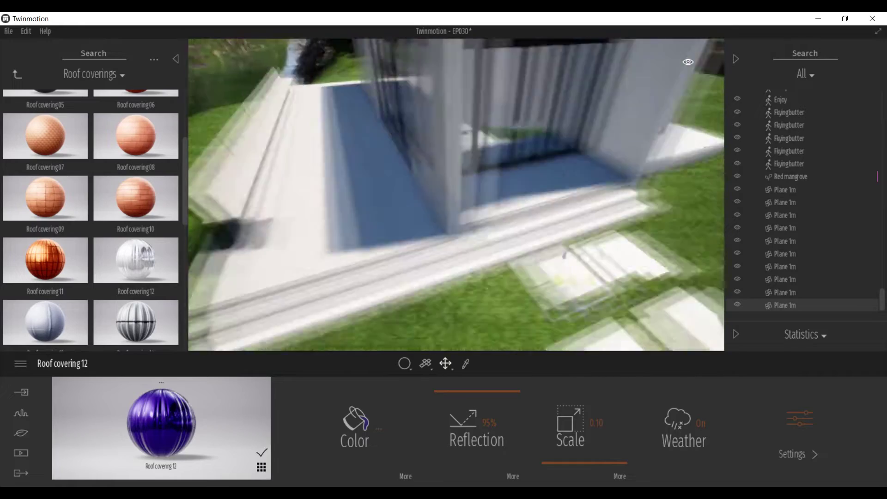
pyautogui.scroll(3, 386, 123)
pyautogui.click(386, 123)
pyautogui.click(16, 74)
pyautogui.click(121, 119)
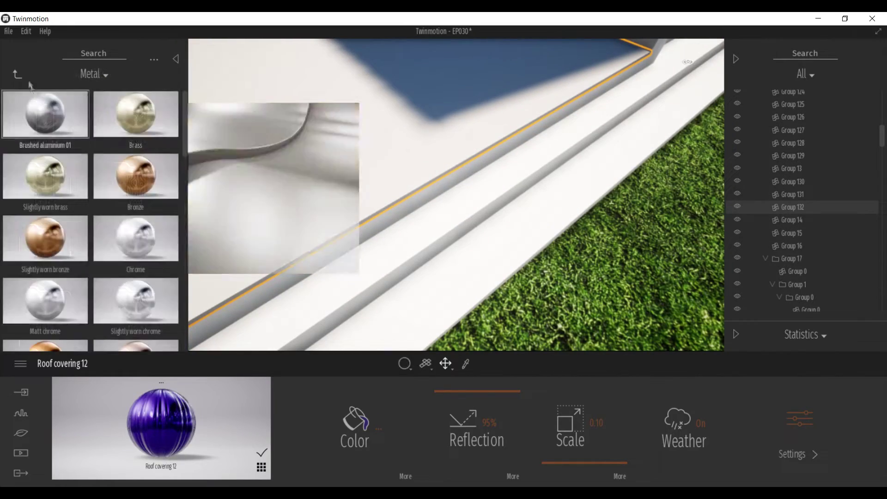
pyautogui.click(16, 74)
pyautogui.click(133, 188)
pyautogui.moveTo(132, 188); pyautogui.dragTo(275, 171)
pyautogui.keyDown('shift'); pyautogui.moveTo(275, 170); pyautogui.dragTo(339, 267, button='middle'); pyautogui.keyUp('shift')
pyautogui.moveTo(169, 174); pyautogui.dragTo(341, 253)
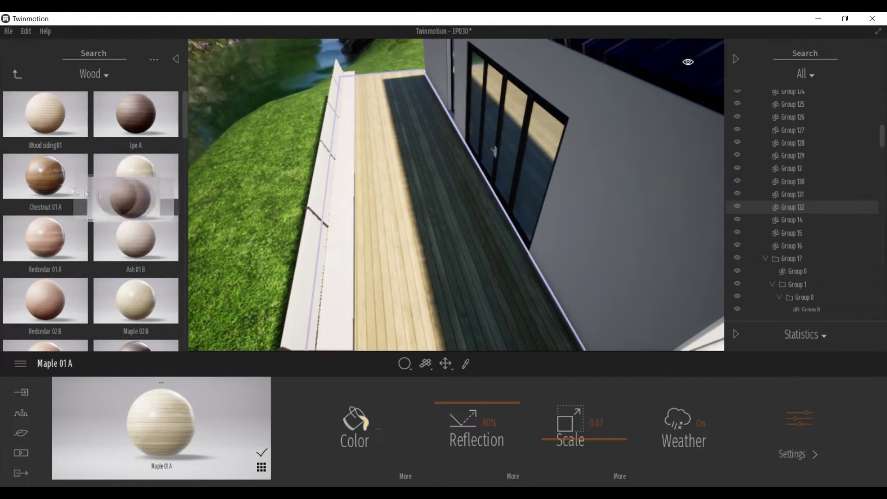
# Apply the Ipe A wood material to the benches along the deck's edge.
pyautogui.moveTo(56, 234); pyautogui.dragTo(340, 282)
pyautogui.keyDown('shift'); pyautogui.moveTo(339, 282); pyautogui.dragTo(368, 265, button='middle'); pyautogui.keyUp('shift')
pyautogui.scroll(-3, 367, 265)
pyautogui.moveTo(143, 115); pyautogui.dragTo(401, 236)
pyautogui.scroll(3, 402, 236)
pyautogui.moveTo(144, 114); pyautogui.dragTo(537, 152)
pyautogui.scroll(3, 537, 152)
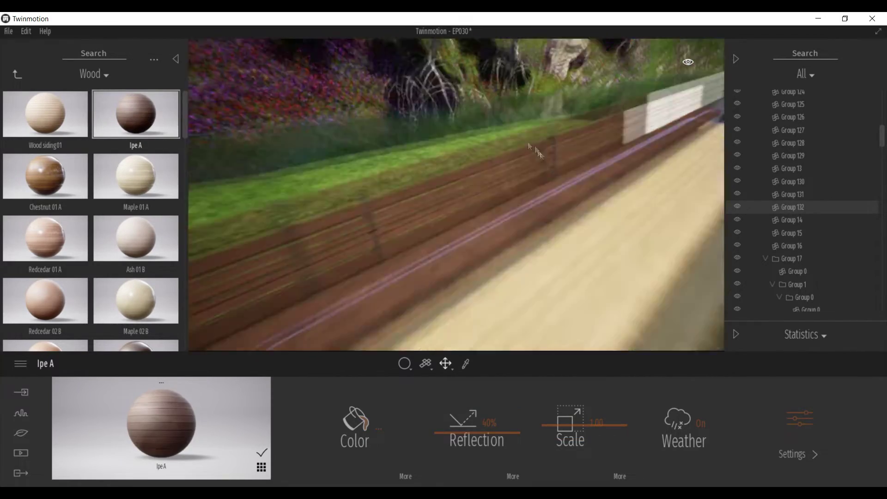
pyautogui.doubleClick(624, 154)
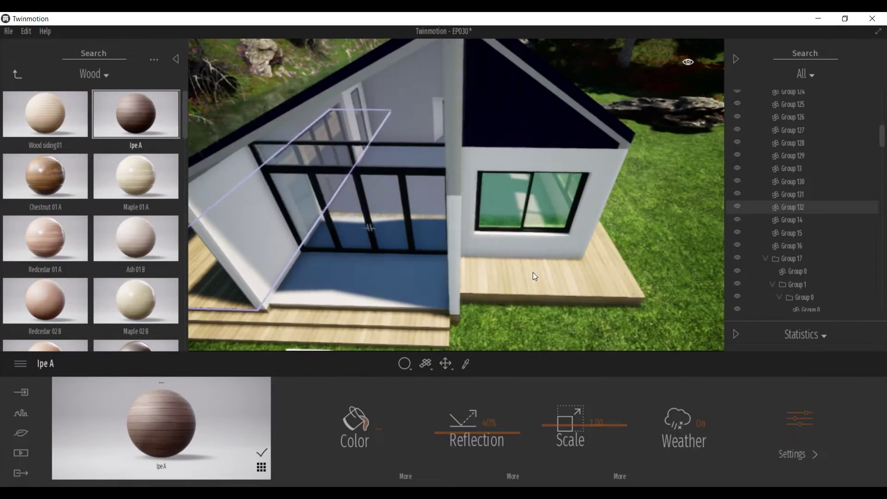
# Apply Chestnut 01 A to the house's porch and interior floor and adjust the scene's day time.
pyautogui.doubleClick(533, 275)
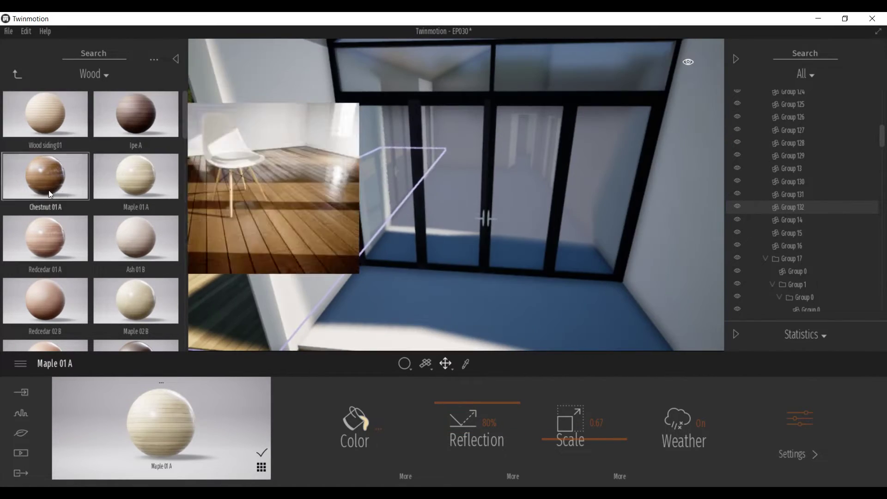
pyautogui.moveTo(48, 189); pyautogui.dragTo(478, 309)
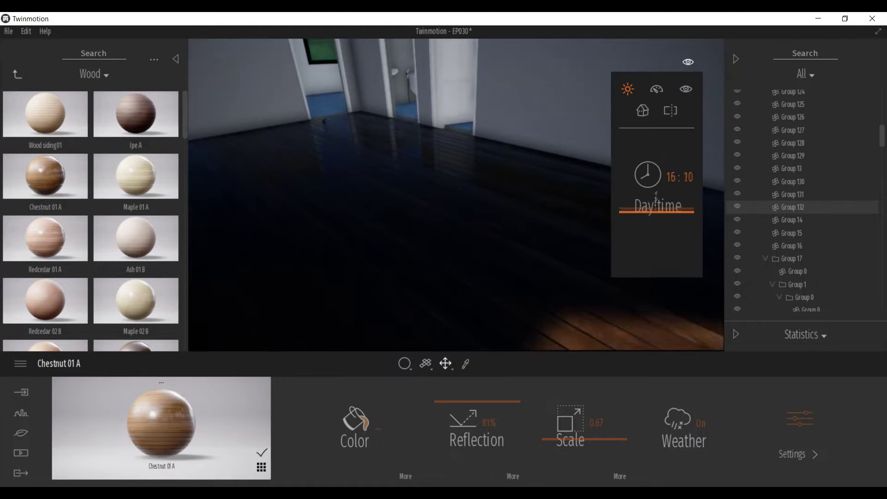
pyautogui.moveTo(656, 201); pyautogui.dragTo(670, 207)
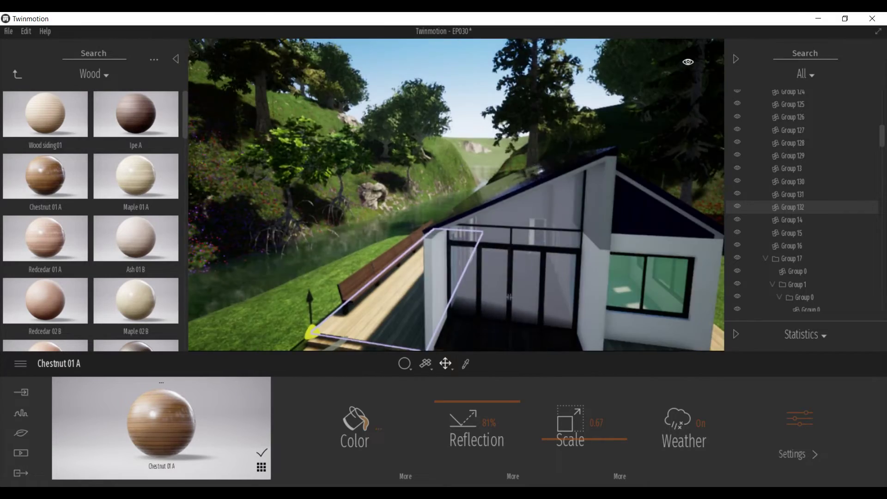
# Look through the Stones materials for a finish for the house's exterior walls.
pyautogui.keyDown('shift'); pyautogui.moveTo(509, 194); pyautogui.dragTo(300, 162, button='middle'); pyautogui.keyUp('shift')
pyautogui.click(16, 74)
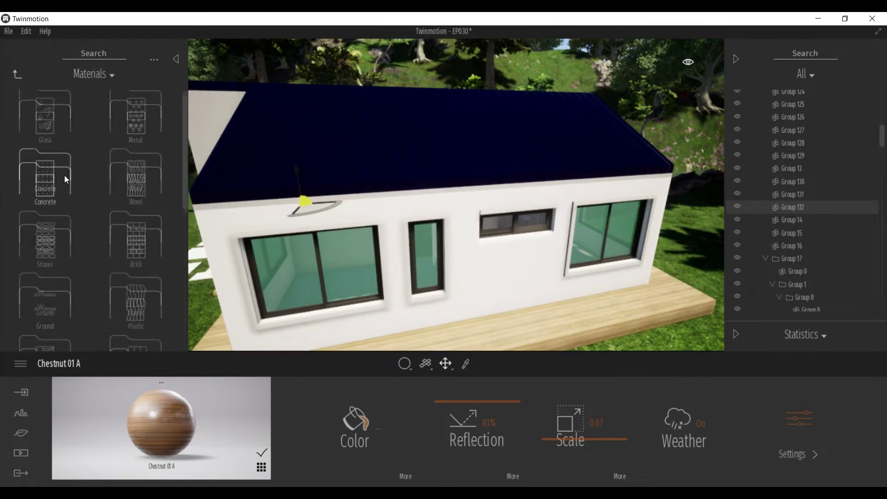
pyautogui.click(140, 293)
pyautogui.click(17, 75)
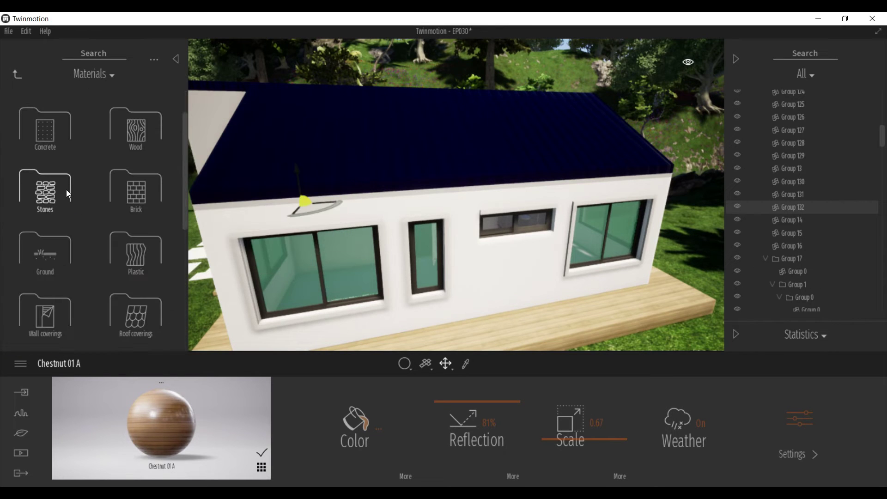
pyautogui.click(58, 197)
pyautogui.moveTo(51, 190); pyautogui.dragTo(92, 210)
pyautogui.scroll(-5, 92, 210)
pyautogui.moveTo(122, 153); pyautogui.dragTo(74, 245)
pyautogui.scroll(-2, 74, 244)
pyautogui.scroll(3, 74, 245)
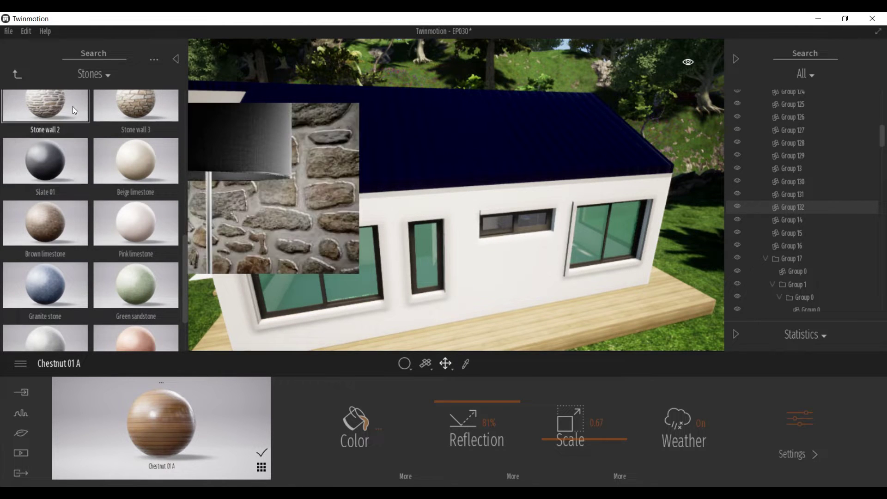
# Apply Blue stone tiles 01 to the exterior wall around the large and narrow windows and to its corner.
pyautogui.moveTo(57, 201); pyautogui.dragTo(290, 324)
pyautogui.scroll(5, 62, 121)
pyautogui.moveTo(370, 275); pyautogui.dragTo(324, 277, button='right')
pyautogui.moveTo(145, 182)
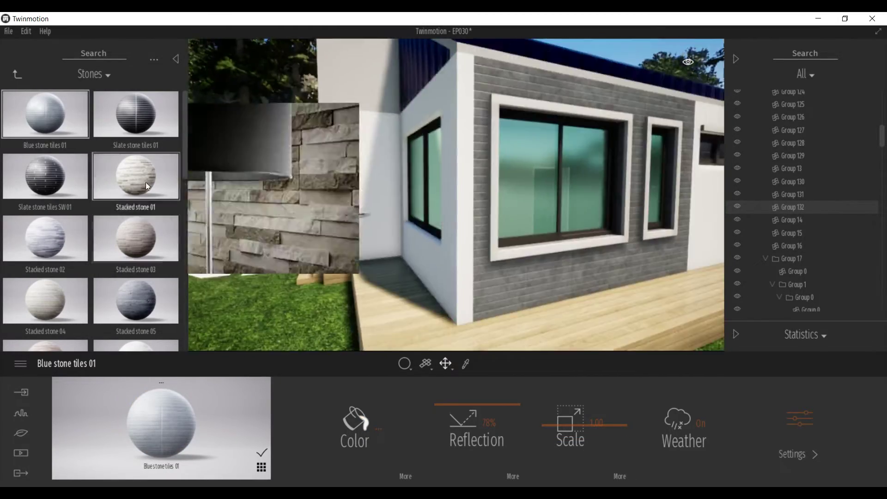
pyautogui.moveTo(67, 181); pyautogui.dragTo(447, 271)
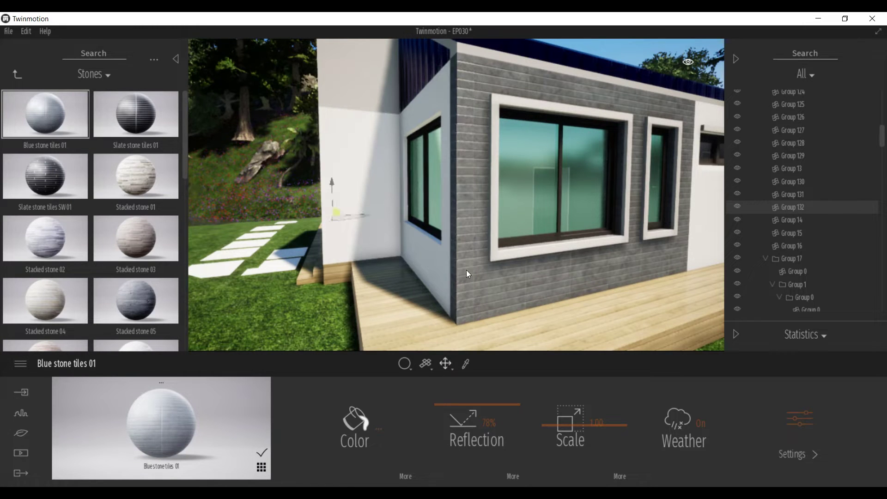
# Apply Blue stone tiles 01 to the remaining lower exterior wall faces around the house.
pyautogui.moveTo(344, 247); pyautogui.dragTo(335, 204)
pyautogui.moveTo(329, 209)
pyautogui.mouseDown(button='right')
pyautogui.moveTo(435, 208)
pyautogui.moveTo(337, 206)
pyautogui.mouseUp(button='right')
pyautogui.moveTo(327, 253); pyautogui.dragTo(409, 200, button='right')
pyautogui.click(535, 209)
pyautogui.click(409, 203)
pyautogui.moveTo(62, 128); pyautogui.dragTo(422, 206)
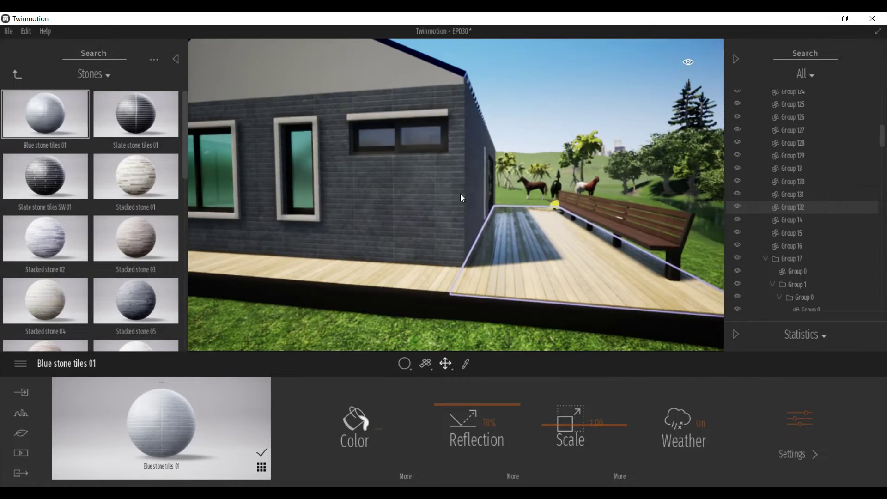
pyautogui.moveTo(461, 193); pyautogui.dragTo(517, 195, button='right')
pyautogui.keyDown('shift'); pyautogui.moveTo(517, 195); pyautogui.dragTo(208, 139, button='middle'); pyautogui.keyUp('shift')
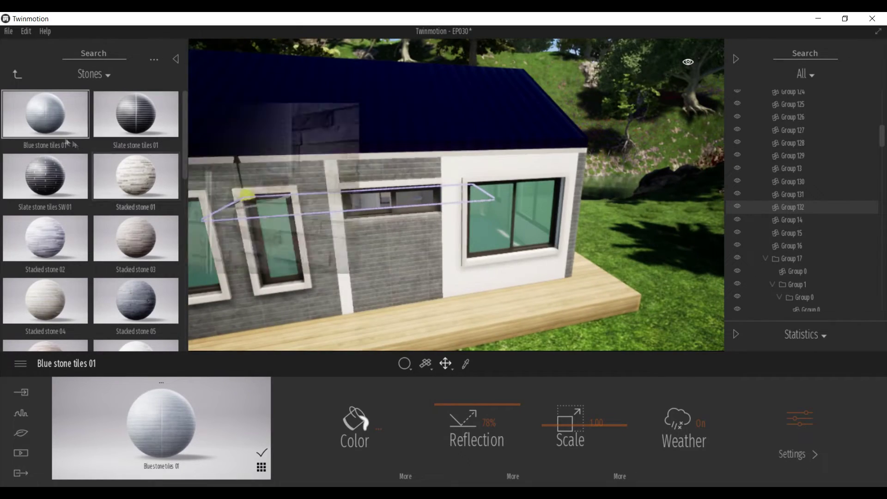
pyautogui.keyDown('shift'); pyautogui.moveTo(464, 290); pyautogui.dragTo(601, 277, button='middle'); pyautogui.keyUp('shift')
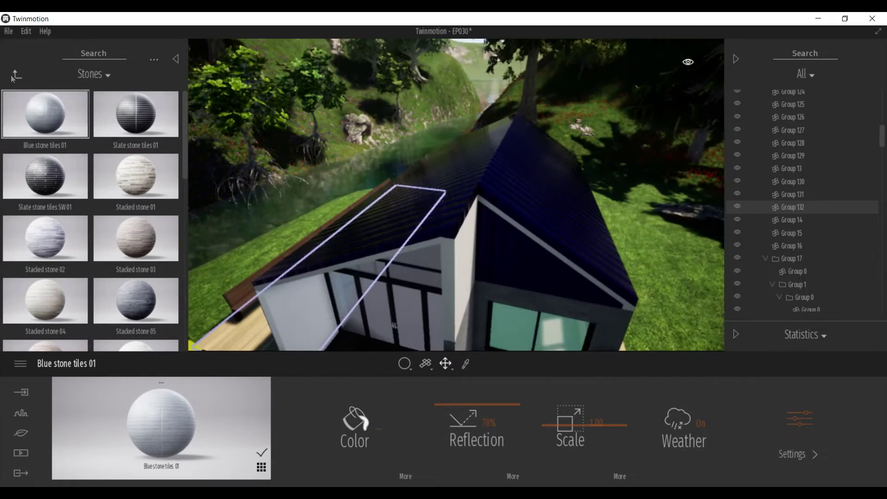
# Try an orange tile material from the Roof coverings on both slopes of the house's roof.
pyautogui.click(14, 74)
pyautogui.scroll(-1, 153, 229)
pyautogui.click(148, 313)
pyautogui.moveTo(136, 300); pyautogui.dragTo(512, 169)
pyautogui.click(512, 168)
pyautogui.click(433, 200)
pyautogui.keyDown('shift'); pyautogui.moveTo(432, 201); pyautogui.dragTo(296, 208, button='middle'); pyautogui.keyUp('shift')
pyautogui.keyDown('shift'); pyautogui.moveTo(464, 233); pyautogui.dragTo(188, 213, button='middle'); pyautogui.keyUp('shift')
pyautogui.click(318, 239)
pyautogui.keyDown('shift'); pyautogui.moveTo(318, 238); pyautogui.dragTo(555, 236, button='middle'); pyautogui.keyUp('shift')
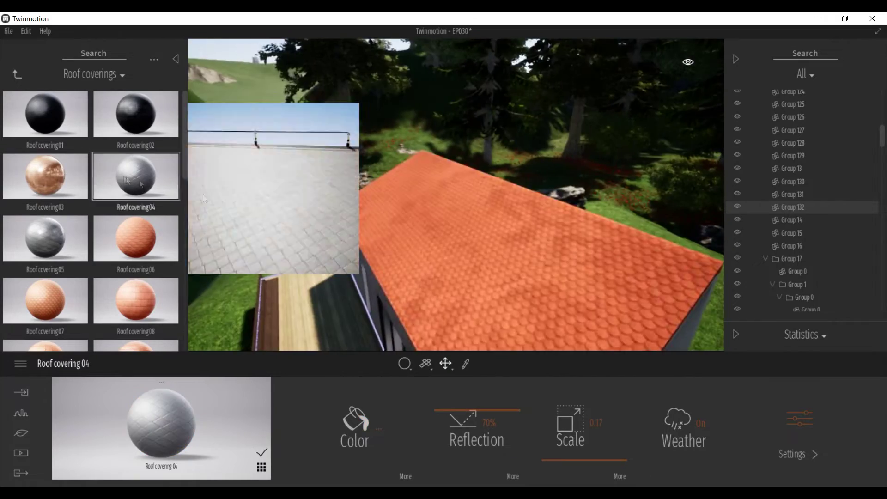
# Apply Roof covering 04 to the slopes of the house's roof.
pyautogui.moveTo(136, 180); pyautogui.dragTo(428, 260)
pyautogui.keyDown('shift'); pyautogui.moveTo(428, 260); pyautogui.dragTo(324, 254, button='middle'); pyautogui.keyUp('shift')
pyautogui.keyDown('shift'); pyautogui.moveTo(509, 273); pyautogui.dragTo(407, 213, button='middle'); pyautogui.keyUp('shift')
pyautogui.moveTo(442, 240); pyautogui.dragTo(413, 180, button='right')
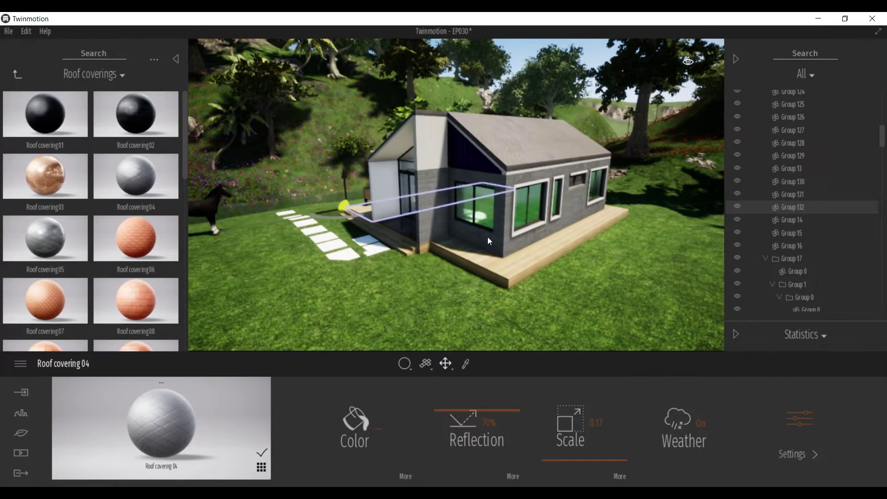
pyautogui.click(322, 157)
pyautogui.press('Escape')
pyautogui.keyDown('shift'); pyautogui.moveTo(432, 211); pyautogui.dragTo(429, 279, button='middle'); pyautogui.keyUp('shift')
pyautogui.click(21, 413)
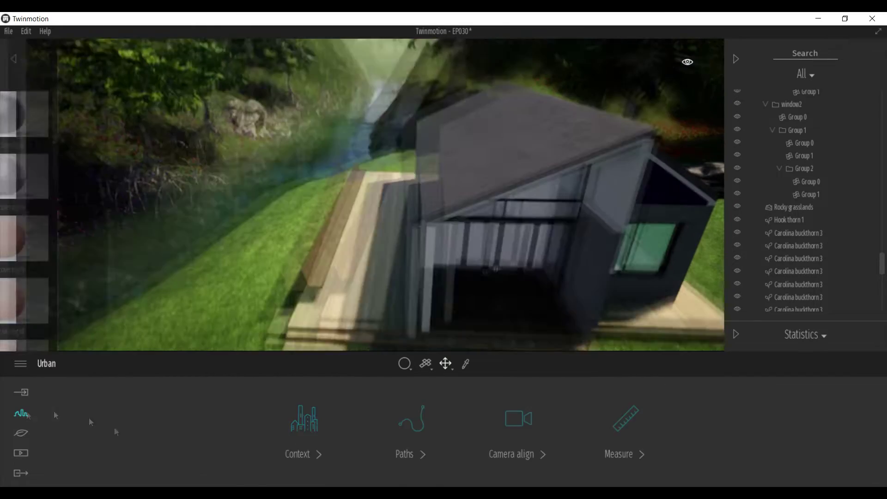
pyautogui.click(301, 419)
pyautogui.click(404, 425)
pyautogui.click(21, 432)
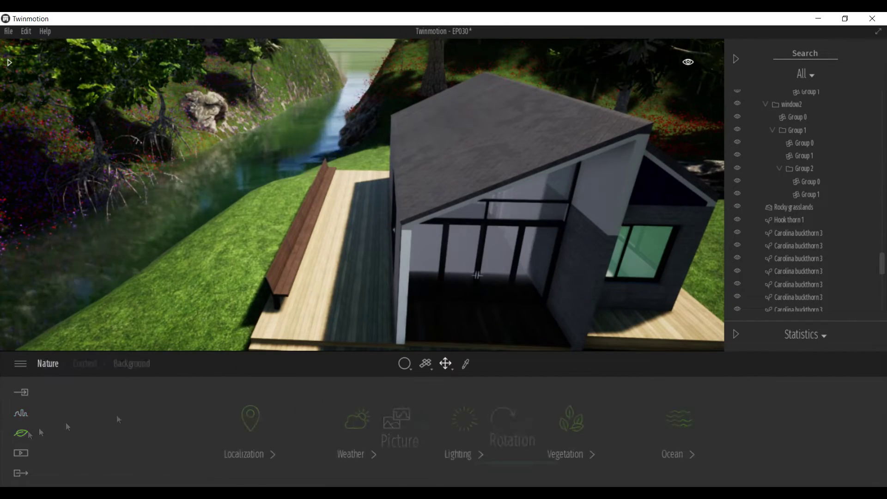
pyautogui.click(250, 425)
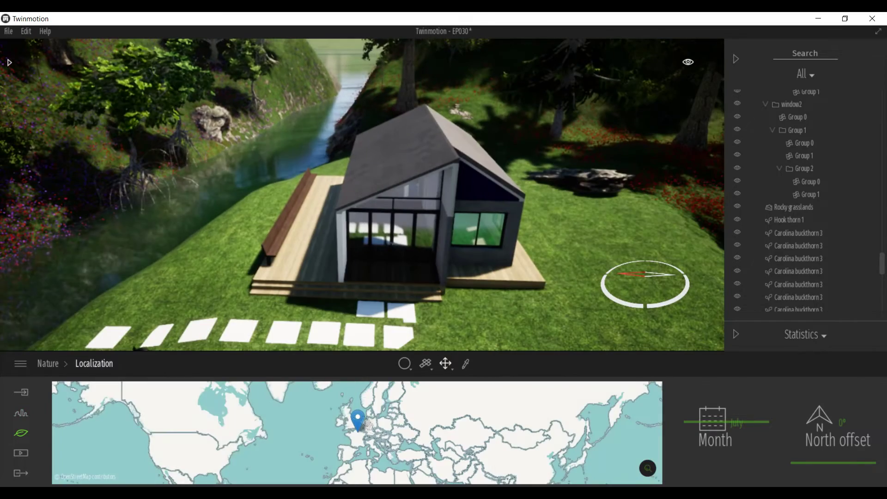
pyautogui.moveTo(228, 409); pyautogui.dragTo(190, 409)
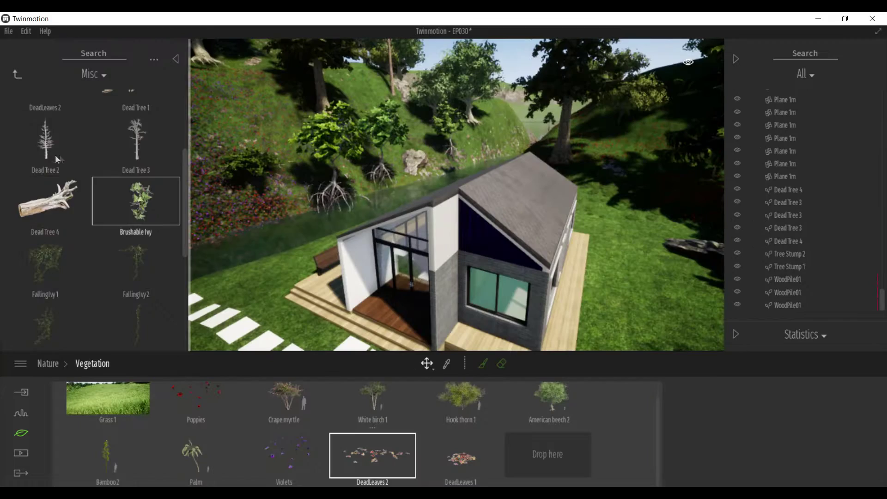
# Add Grass 4 from the Grass and flowers category to the vegetation paint palette.
pyautogui.scroll(3, 54, 156)
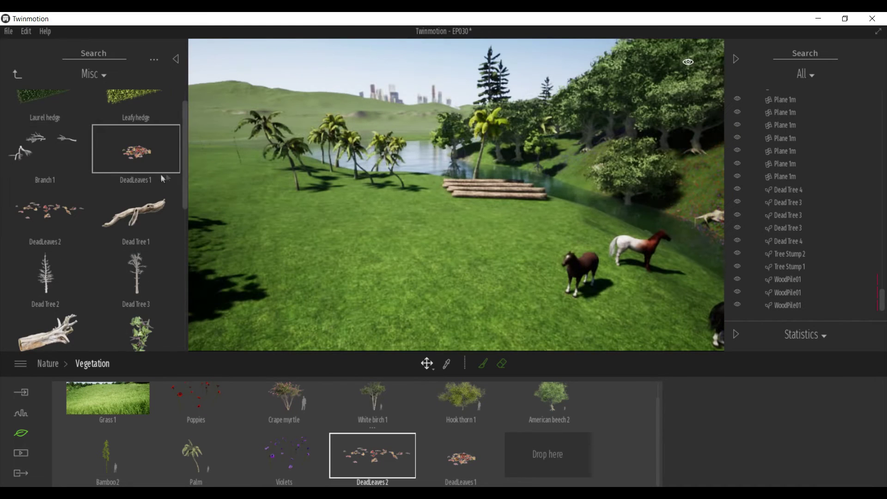
pyautogui.scroll(1, 160, 174)
pyautogui.click(92, 74)
pyautogui.click(101, 124)
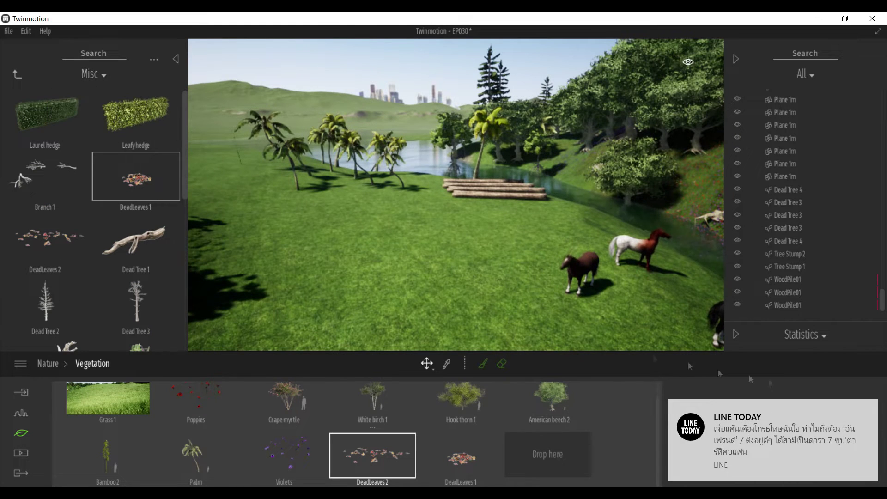
pyautogui.click(15, 72)
pyautogui.click(136, 178)
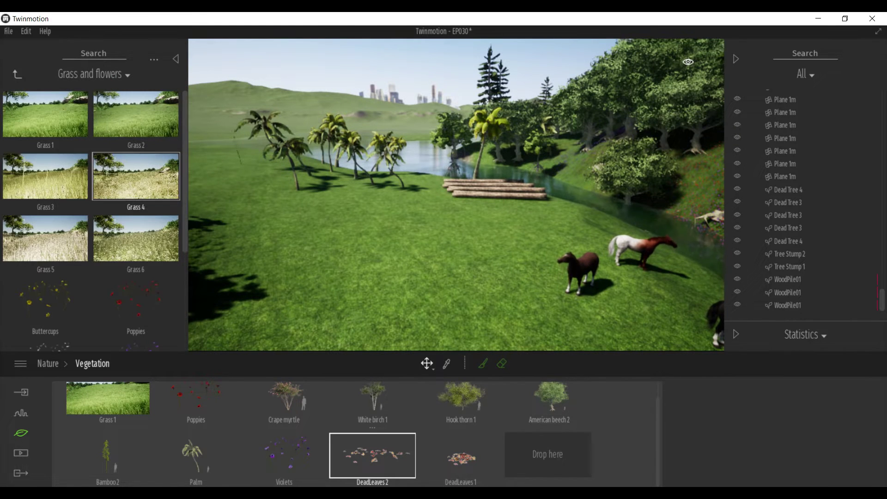
pyautogui.moveTo(287, 232); pyautogui.dragTo(548, 455)
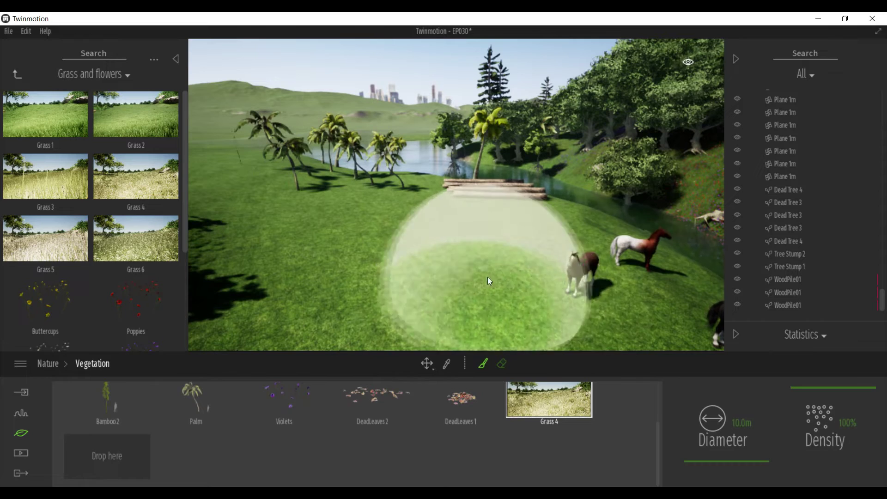
# Try painting Grass 4 on the lawn between the log pile and the horses.
pyautogui.click(488, 277)
pyautogui.hotkey('ctrl', 'z')
pyautogui.scroll(-1, 47, 153)
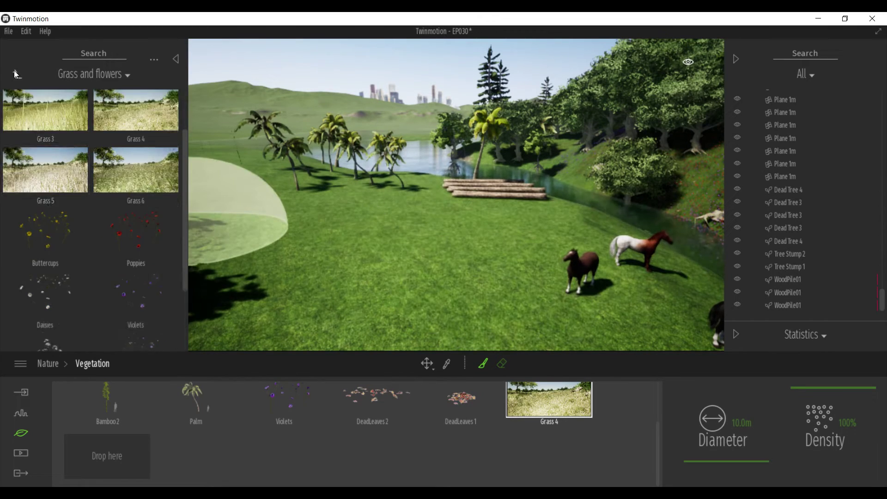
# Place a row of Mixed greens bushes along the woodland edge beside the house and over the neighbouring hill.
pyautogui.click(14, 71)
pyautogui.click(59, 200)
pyautogui.moveTo(273, 247)
pyautogui.mouseDown(button='right')
pyautogui.moveTo(347, 268)
pyautogui.moveTo(271, 252)
pyautogui.mouseUp(button='right')
pyautogui.scroll(-5, 59, 257)
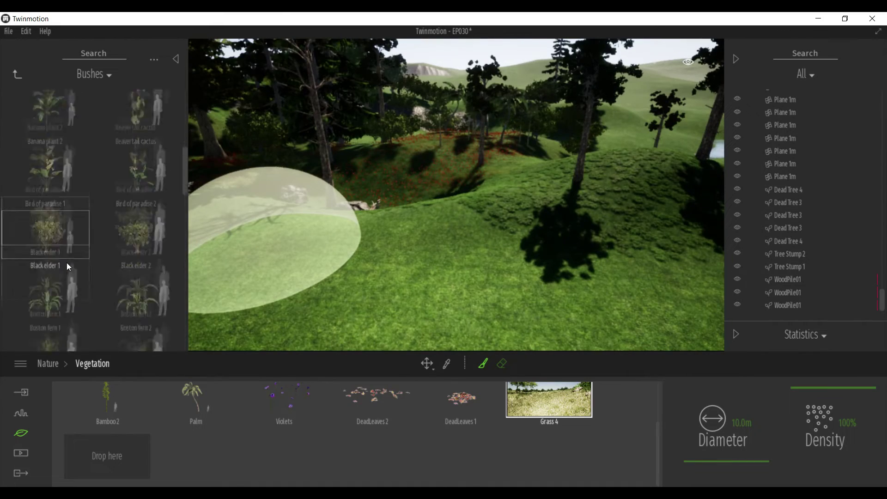
pyautogui.scroll(-5, 72, 263)
pyautogui.moveTo(72, 262); pyautogui.dragTo(342, 216)
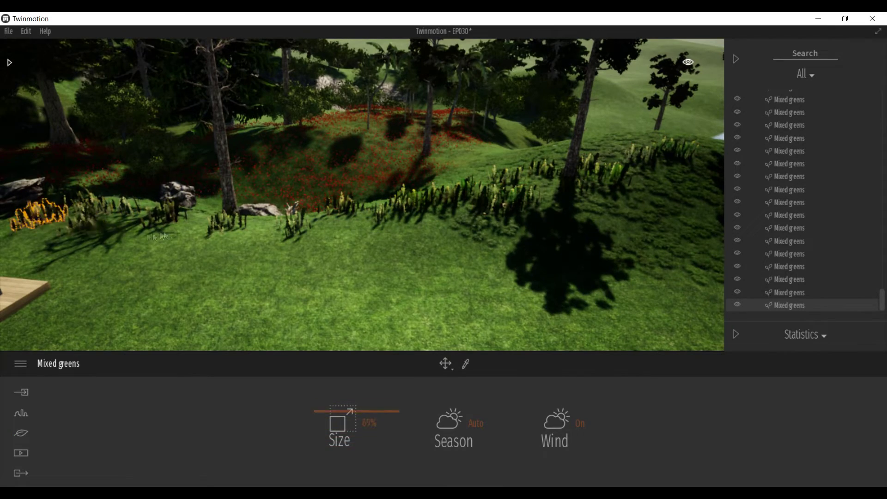
pyautogui.click(227, 217)
pyautogui.moveTo(226, 217); pyautogui.dragTo(420, 167, button='right')
pyautogui.click(278, 162)
pyautogui.moveTo(192, 169); pyautogui.dragTo(248, 196, button='right')
pyautogui.click(397, 178)
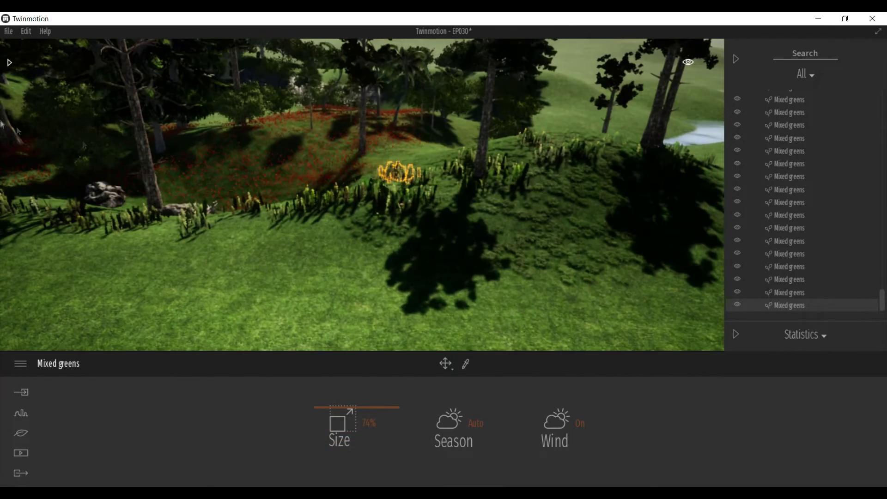
pyautogui.moveTo(2, 124)
pyautogui.click(16, 73)
pyautogui.click(55, 189)
pyautogui.click(17, 75)
pyautogui.click(136, 117)
pyautogui.click(17, 75)
pyautogui.click(17, 74)
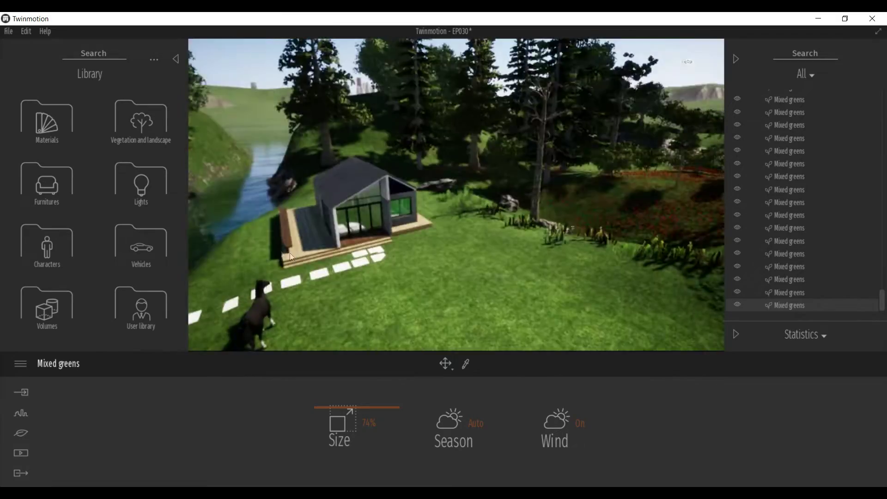
# Place the human character Adil on the wooden deck in front of the long bench.
pyautogui.scroll(5, 291, 257)
pyautogui.moveTo(294, 256)
pyautogui.mouseDown(button='right')
pyautogui.moveTo(287, 263)
pyautogui.moveTo(292, 249)
pyautogui.mouseUp(button='right')
pyautogui.scroll(-5, 295, 255)
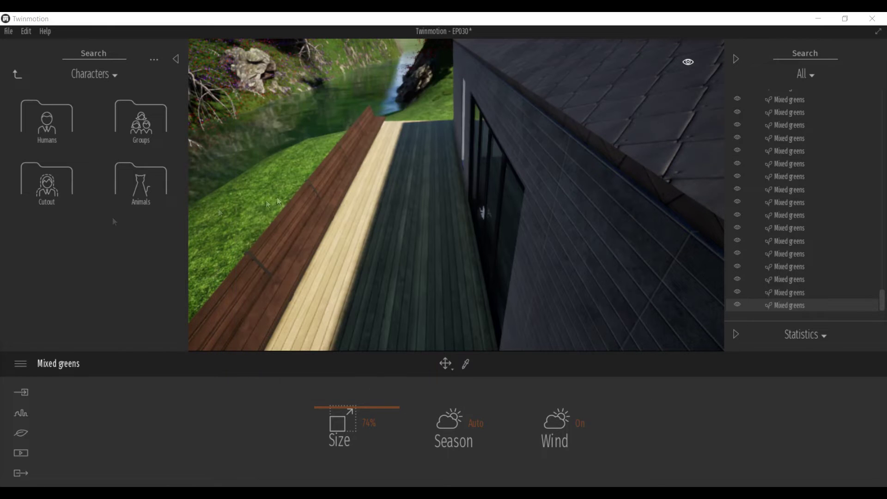
pyautogui.click(47, 119)
pyautogui.moveTo(362, 210); pyautogui.dragTo(354, 210)
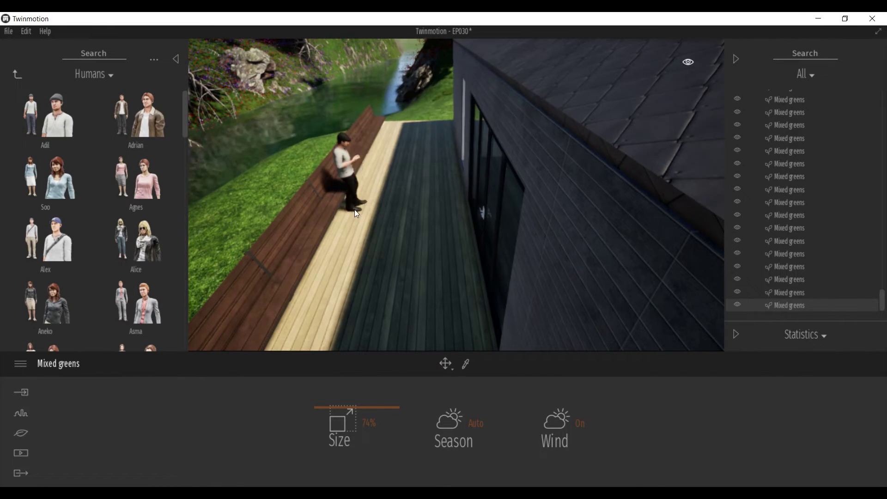
# Give the Adil character the Sitting pose with the Sitting 03 animation.
pyautogui.click(459, 434)
pyautogui.moveTo(229, 199); pyautogui.dragTo(222, 231, button='right')
pyautogui.scroll(3, 230, 199)
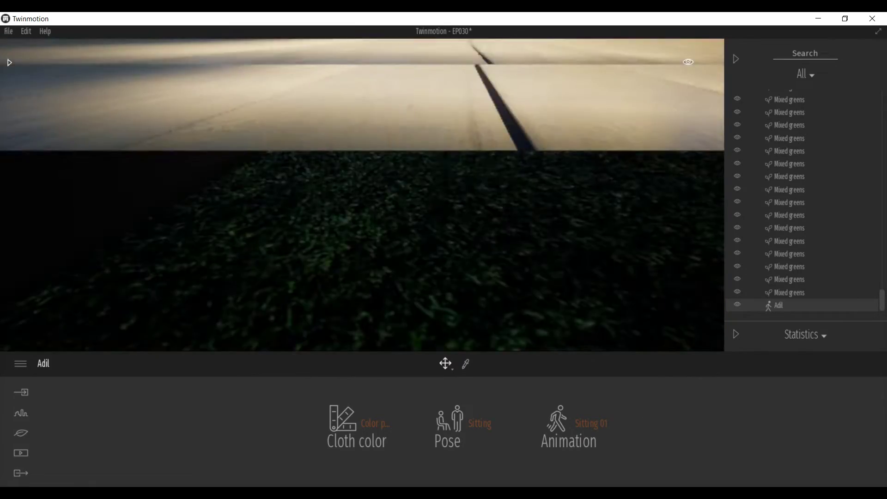
pyautogui.scroll(-3, 362, 195)
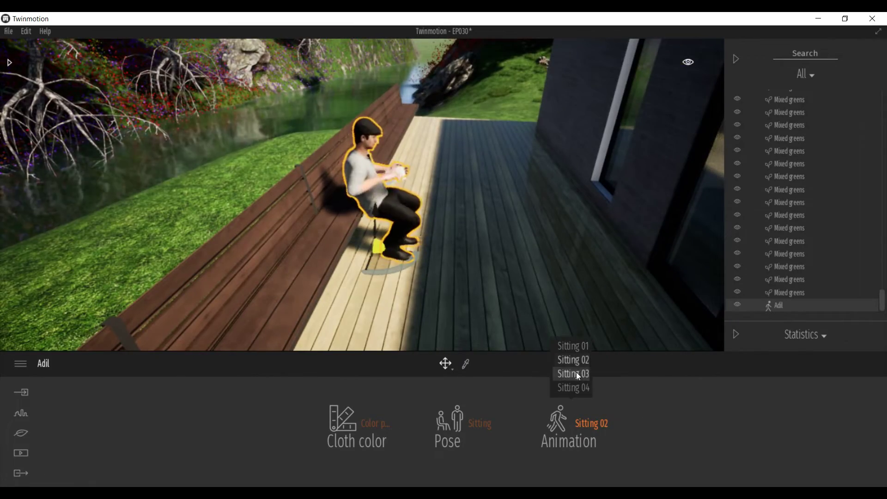
pyautogui.click(576, 373)
# Rotate the seated Adil character so his back is against the bench's backrest.
pyautogui.press('r')
pyautogui.moveTo(418, 254); pyautogui.dragTo(390, 249)
pyautogui.keyDown('shift'); pyautogui.moveTo(415, 247); pyautogui.dragTo(259, 248, button='middle'); pyautogui.keyUp('shift')
pyautogui.keyDown('alt'); pyautogui.moveTo(533, 288); pyautogui.dragTo(642, 290); pyautogui.keyUp('alt')
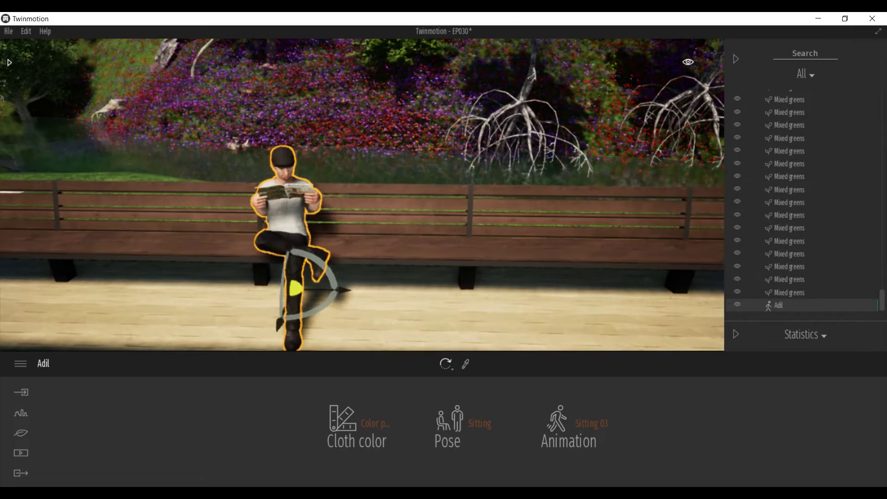
# Place the child character Ryan on the deck beside the seated man and set his animation to Speaking 01.
pyautogui.click(9, 62)
pyautogui.scroll(-6, 68, 223)
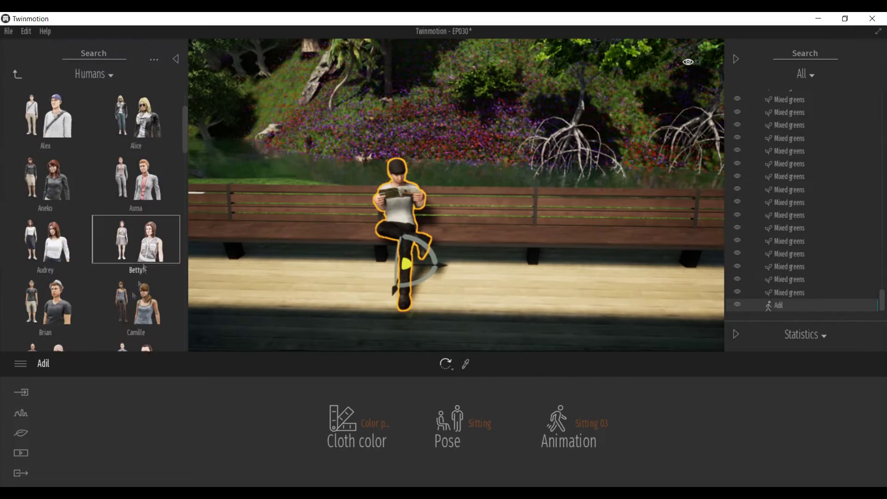
pyautogui.scroll(-10, 82, 296)
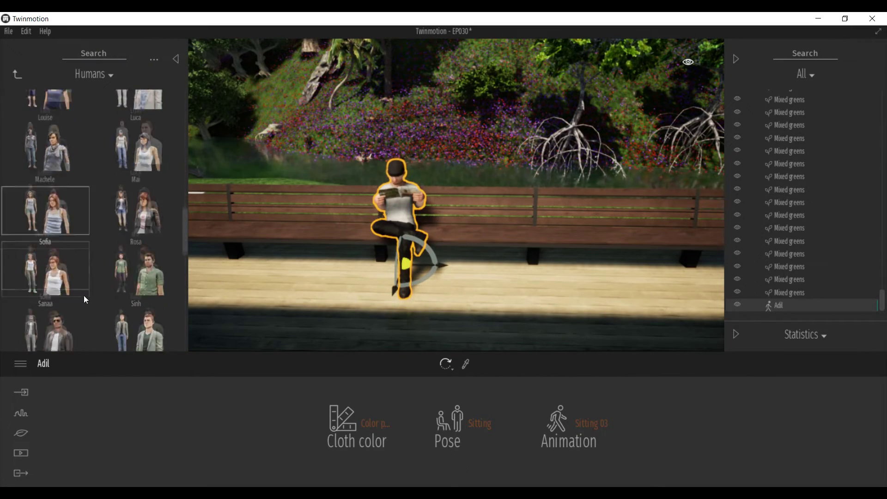
pyautogui.moveTo(147, 150); pyautogui.dragTo(534, 234)
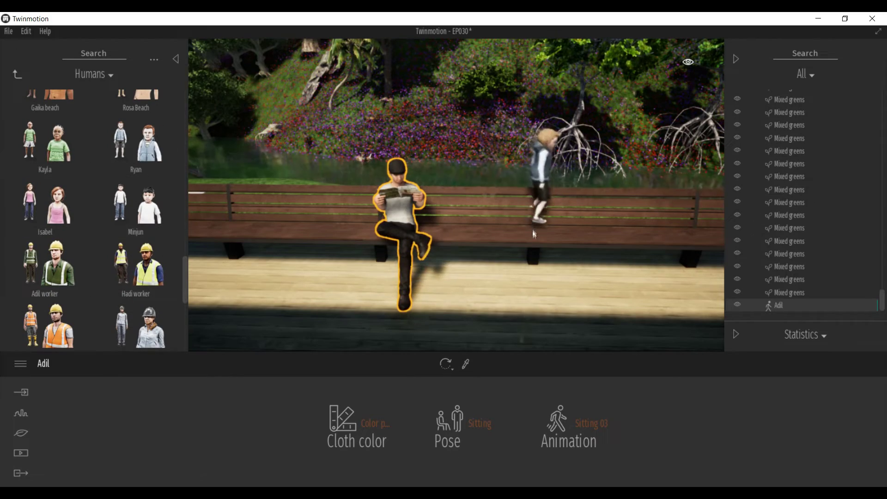
pyautogui.moveTo(513, 301); pyautogui.dragTo(279, 303)
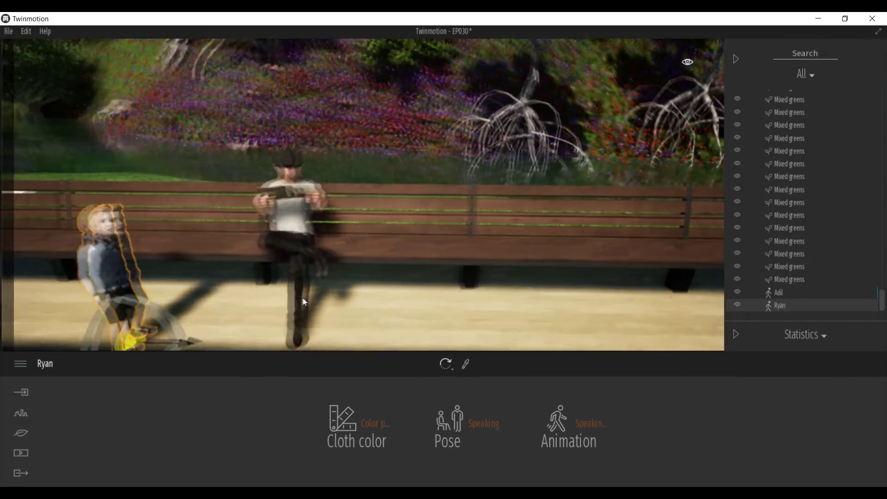
pyautogui.click(577, 423)
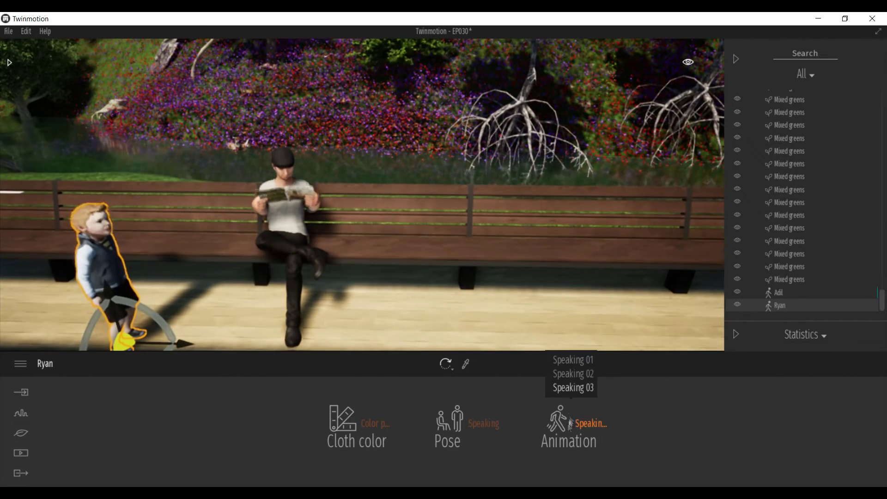
pyautogui.click(586, 364)
# Place the Group01 pair of people on the deck between the near end of the bench and the house wall.
pyautogui.moveTo(362, 194); pyautogui.dragTo(208, 195, button='right')
pyautogui.press('w')
pyautogui.click(9, 62)
pyautogui.scroll(-1, 153, 278)
pyautogui.moveTo(184, 308); pyautogui.dragTo(184, 134)
pyautogui.click(16, 74)
pyautogui.click(48, 180)
pyautogui.click(15, 73)
pyautogui.click(138, 115)
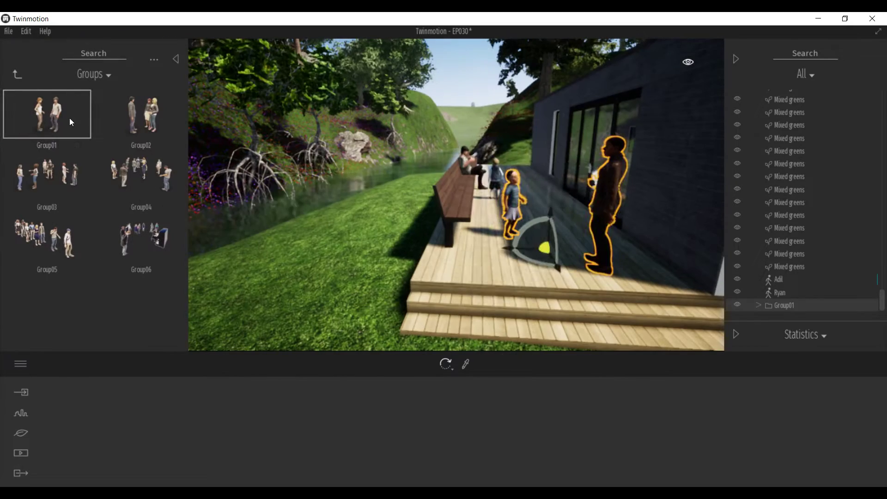
pyautogui.moveTo(47, 114); pyautogui.dragTo(508, 264)
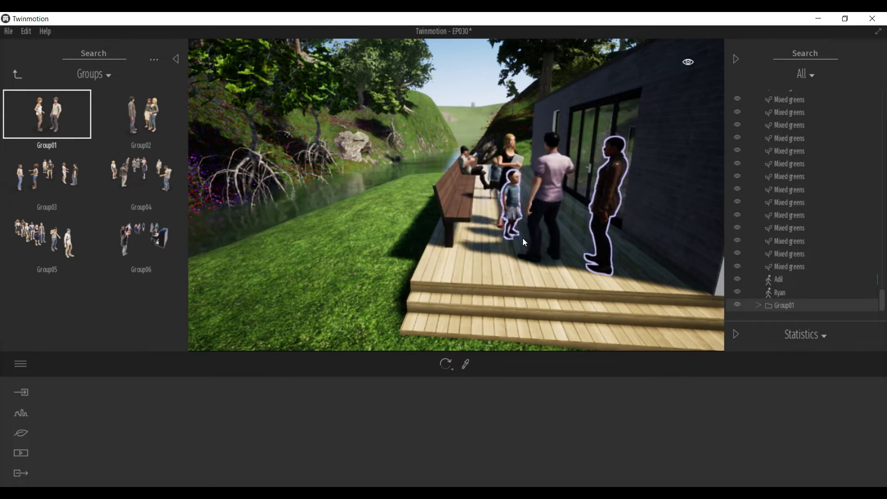
pyautogui.click(523, 238)
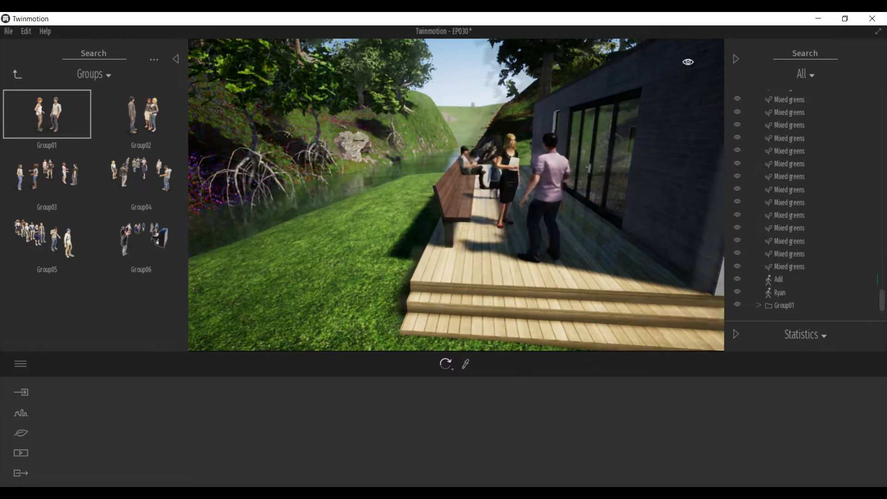
# Look over the scene and browse the Animals library for further additions around the house.
pyautogui.keyDown('shift'); pyautogui.moveTo(561, 226); pyautogui.dragTo(615, 277, button='middle'); pyautogui.keyUp('shift')
pyautogui.scroll(-3, 562, 226)
pyautogui.keyDown('shift'); pyautogui.moveTo(561, 227); pyautogui.dragTo(462, 245, button='middle'); pyautogui.keyUp('shift')
pyautogui.scroll(3, 514, 245)
pyautogui.click(17, 76)
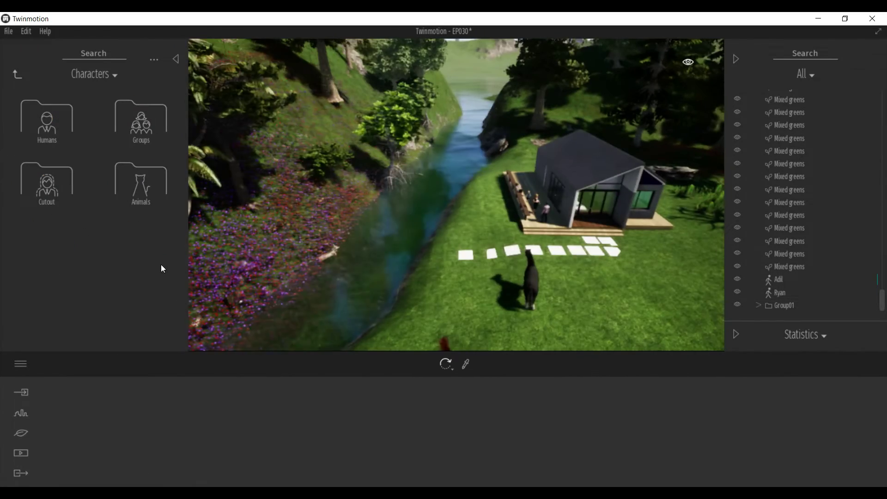
pyautogui.click(141, 185)
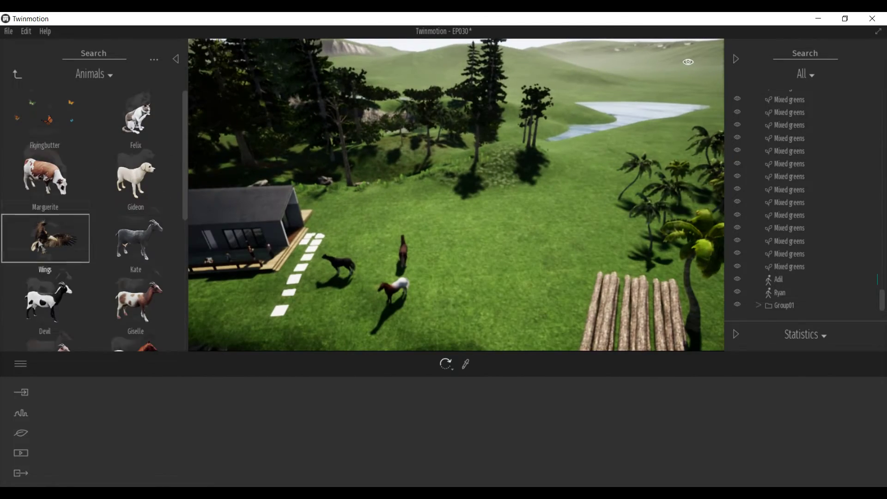
pyautogui.scroll(-3, 57, 259)
pyautogui.scroll(3, 55, 245)
pyautogui.click(18, 76)
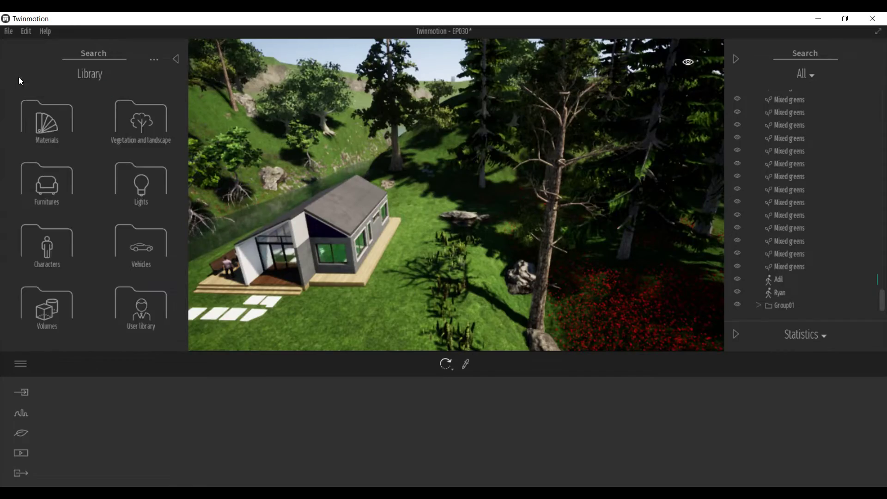
# Place Small fogbank particles around the house, on the hillside and among the trees.
pyautogui.click(52, 185)
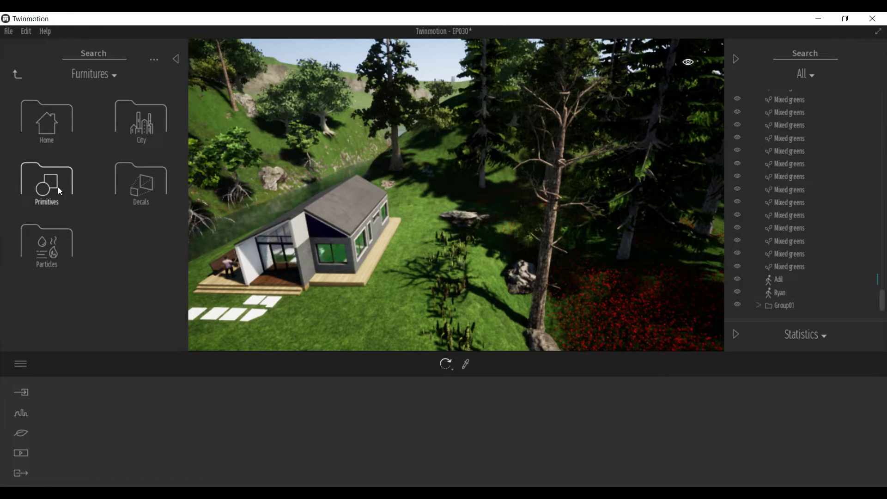
pyautogui.click(141, 127)
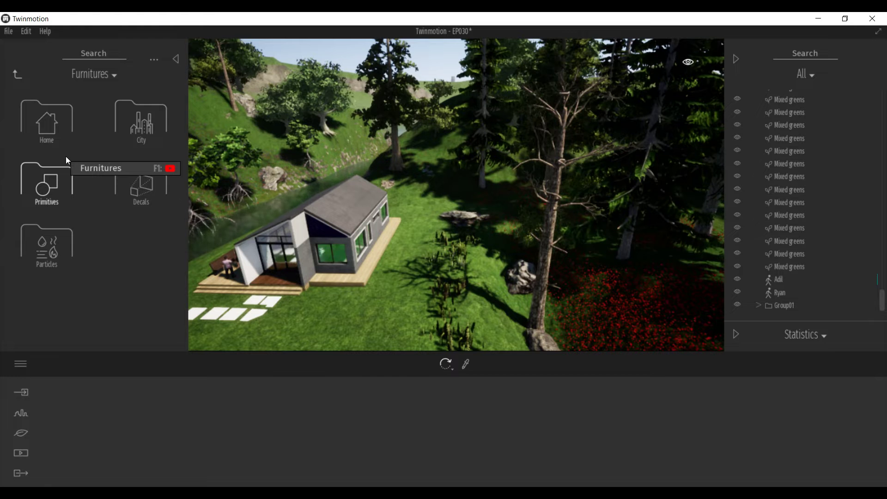
pyautogui.click(46, 245)
pyautogui.moveTo(46, 305); pyautogui.dragTo(464, 293)
pyautogui.moveTo(51, 298); pyautogui.dragTo(300, 175)
pyautogui.moveTo(54, 276); pyautogui.dragTo(652, 216)
pyautogui.moveTo(652, 216); pyautogui.dragTo(324, 245, button='right')
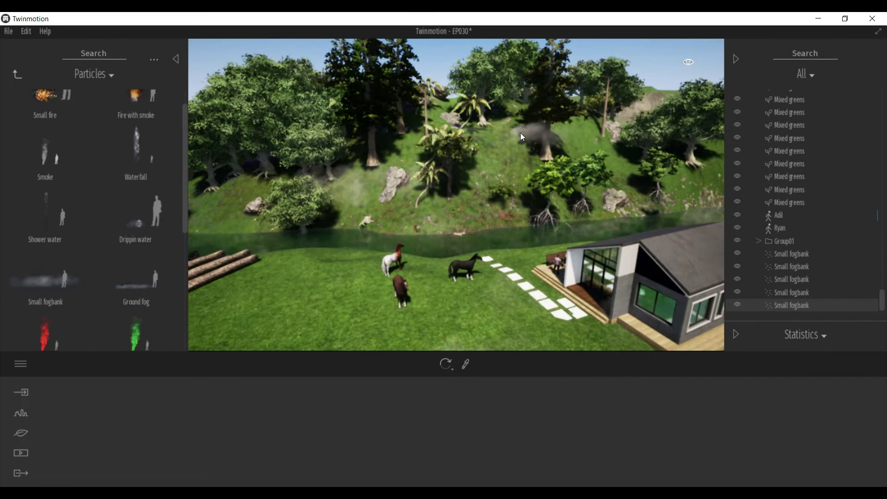
# Add more Small fogbank particles across the hillside by the stream and the lawn.
pyautogui.moveTo(50, 271); pyautogui.dragTo(566, 190)
pyautogui.moveTo(566, 190); pyautogui.dragTo(231, 240, button='right')
pyautogui.moveTo(60, 275); pyautogui.dragTo(420, 306)
pyautogui.moveTo(421, 308); pyautogui.dragTo(426, 241, button='right')
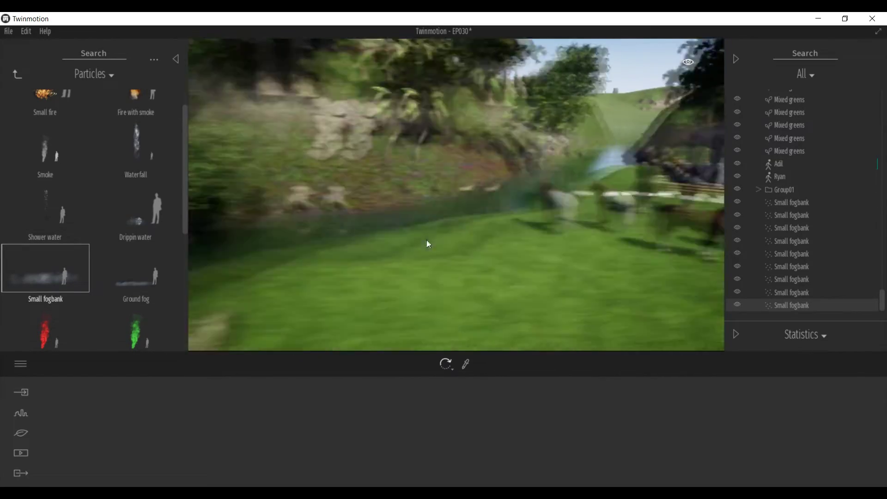
# Place another Small fogbank over the stream beside the lawn and adjust the scene's time of day.
pyautogui.moveTo(60, 272); pyautogui.dragTo(455, 196)
pyautogui.moveTo(689, 62)
pyautogui.moveTo(657, 204); pyautogui.dragTo(661, 178)
pyautogui.moveTo(569, 199); pyautogui.dragTo(640, 182, button='right')
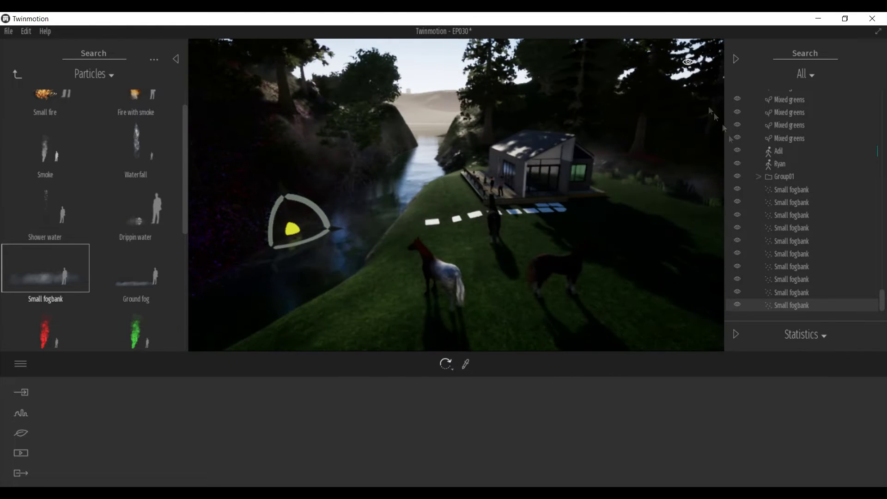
pyautogui.moveTo(688, 62)
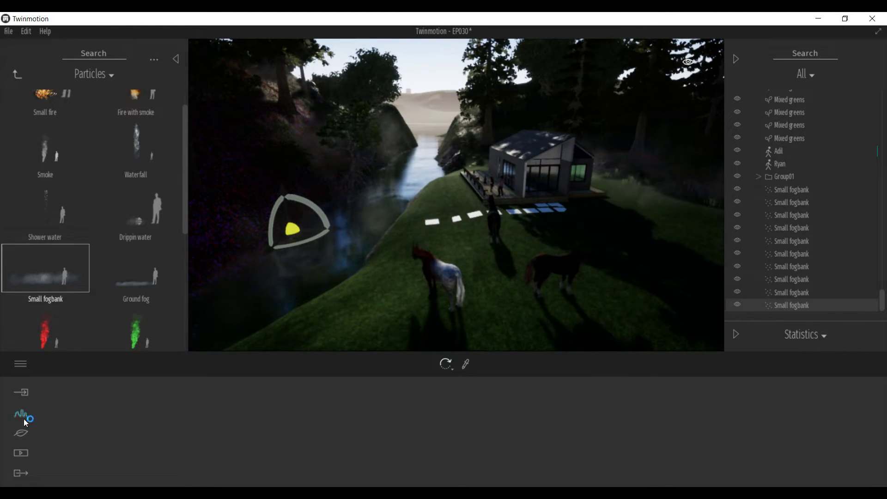
# Set the project's geographic location to mainland Southeast Asia and the North offset to 150°.
pyautogui.click(21, 414)
pyautogui.click(23, 435)
pyautogui.click(253, 418)
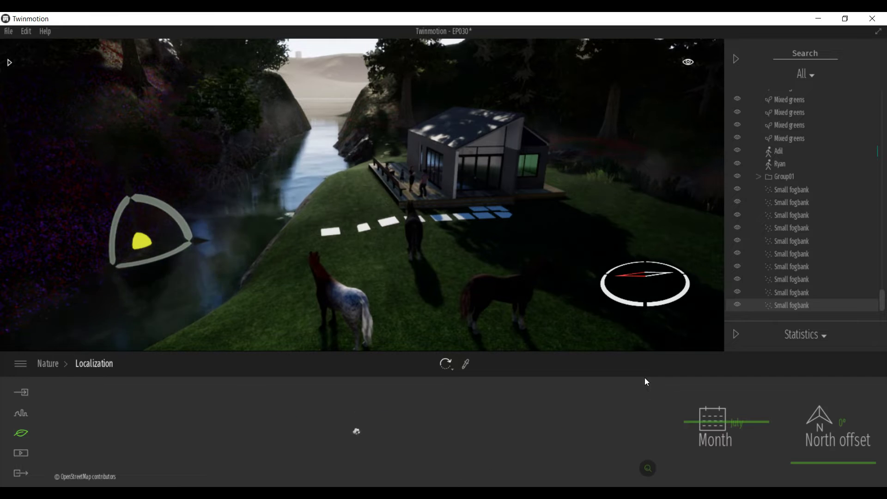
pyautogui.moveTo(479, 405); pyautogui.dragTo(661, 407)
pyautogui.click(257, 423)
pyautogui.moveTo(379, 427); pyautogui.dragTo(390, 441)
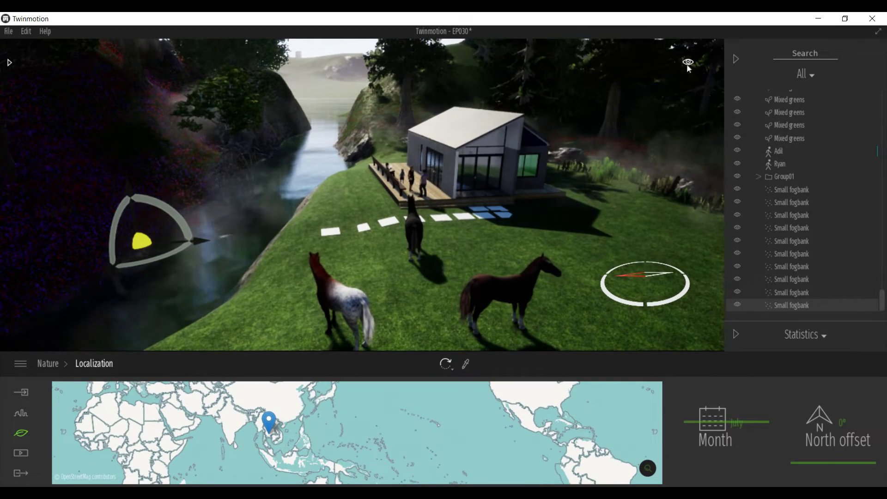
pyautogui.moveTo(835, 458); pyautogui.dragTo(825, 433)
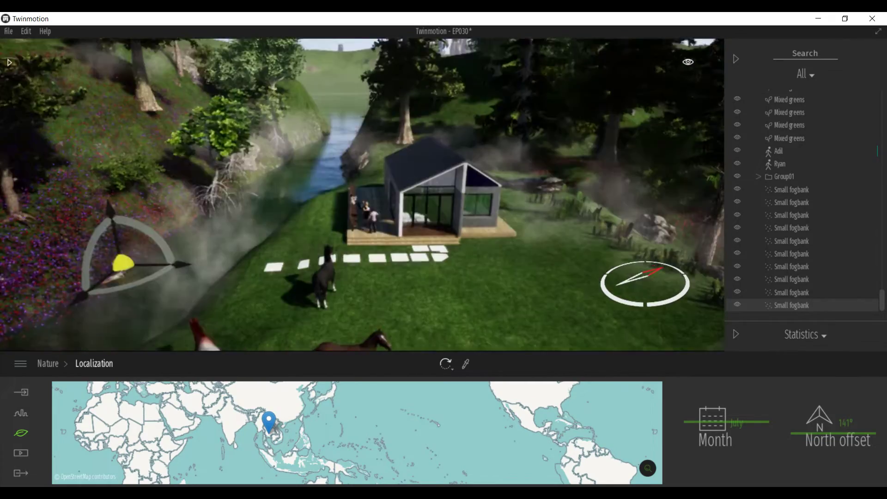
# Hide the house's roof and ceiling parts, Group 130, Group 58, Group 59 and Group 131, to open up the interior.
pyautogui.keyDown('shift'); pyautogui.moveTo(400, 296); pyautogui.dragTo(400, 214, button='middle'); pyautogui.keyUp('shift')
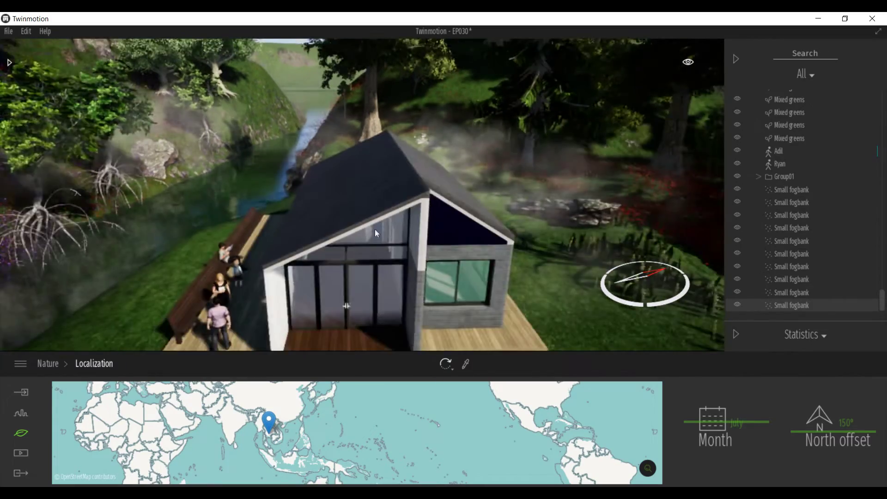
pyautogui.click(377, 233)
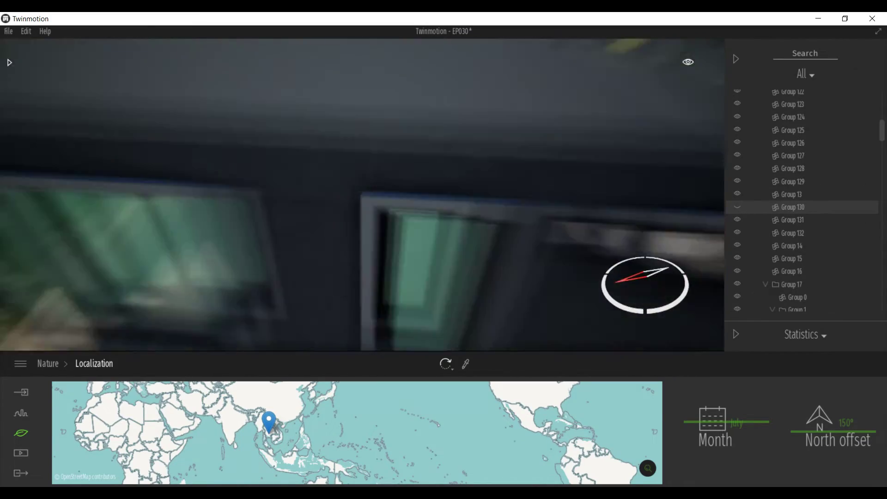
pyautogui.moveTo(362, 195); pyautogui.dragTo(407, 213, button='right')
pyautogui.scroll(-3, 411, 208)
pyautogui.click(415, 185)
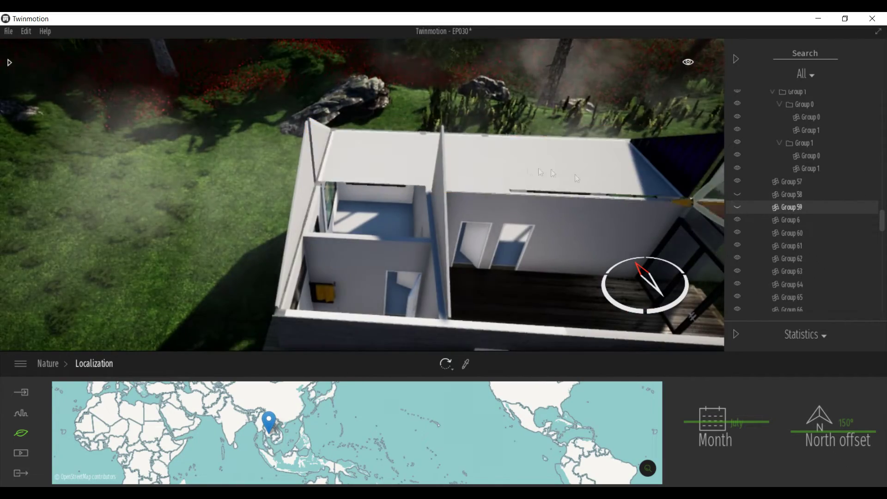
pyautogui.scroll(3, 462, 176)
pyautogui.moveTo(370, 171); pyautogui.dragTo(446, 167, button='right')
pyautogui.click(445, 167)
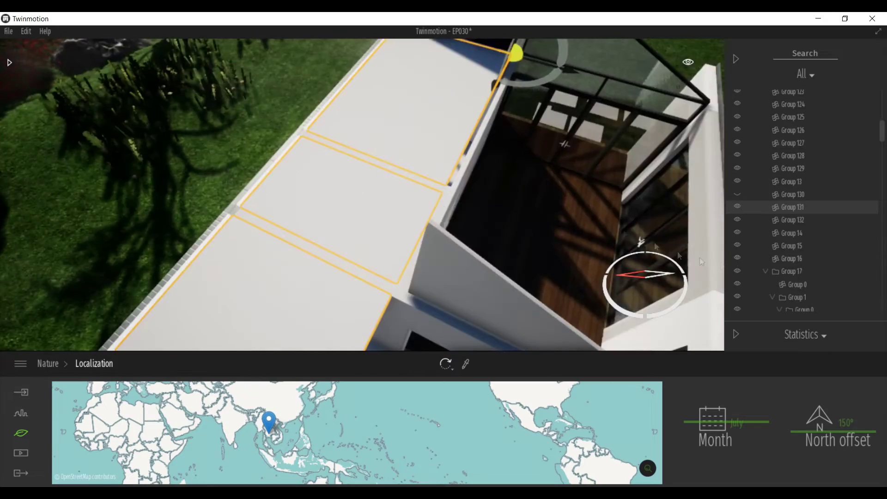
pyautogui.click(737, 206)
pyautogui.scroll(-3, 451, 263)
pyautogui.moveTo(452, 264); pyautogui.dragTo(419, 228, button='right')
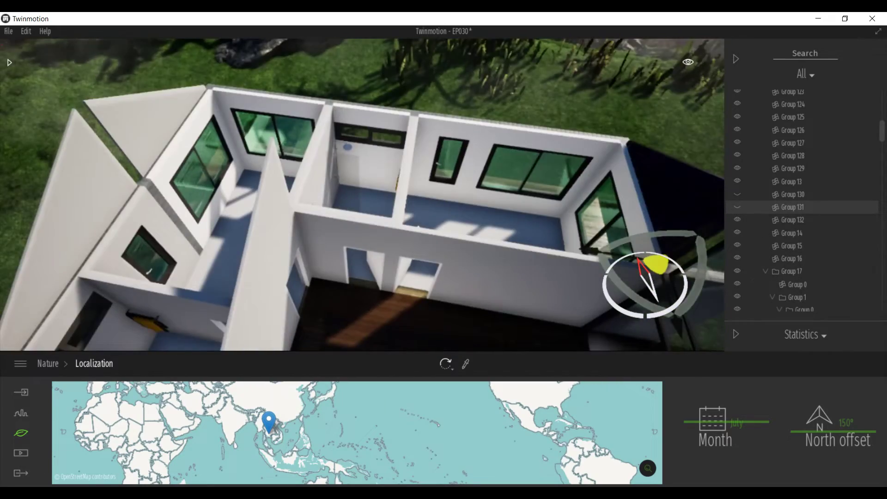
# Apply the Ash 03 D wood material to the floor of the windowed room and set its Glow to 30%.
pyautogui.scroll(4, 429, 242)
pyautogui.keyDown('shift'); pyautogui.moveTo(430, 241); pyautogui.dragTo(546, 277, button='middle'); pyautogui.keyUp('shift')
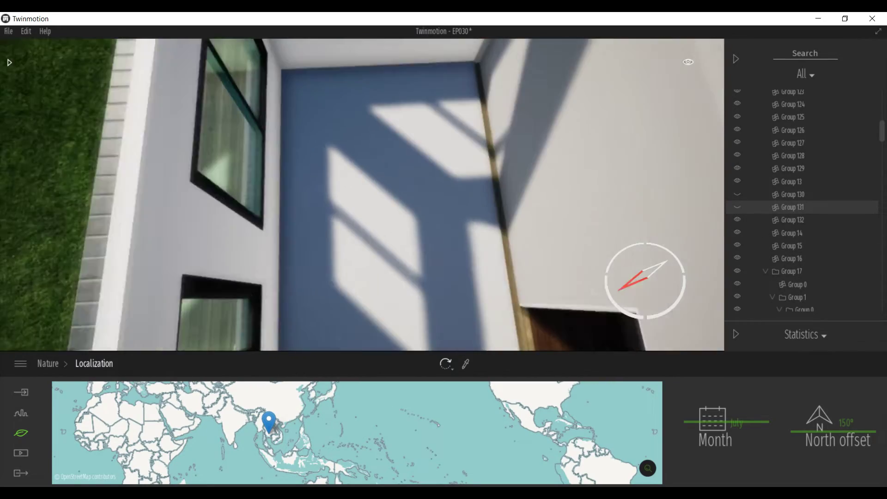
pyautogui.click(9, 62)
pyautogui.click(46, 123)
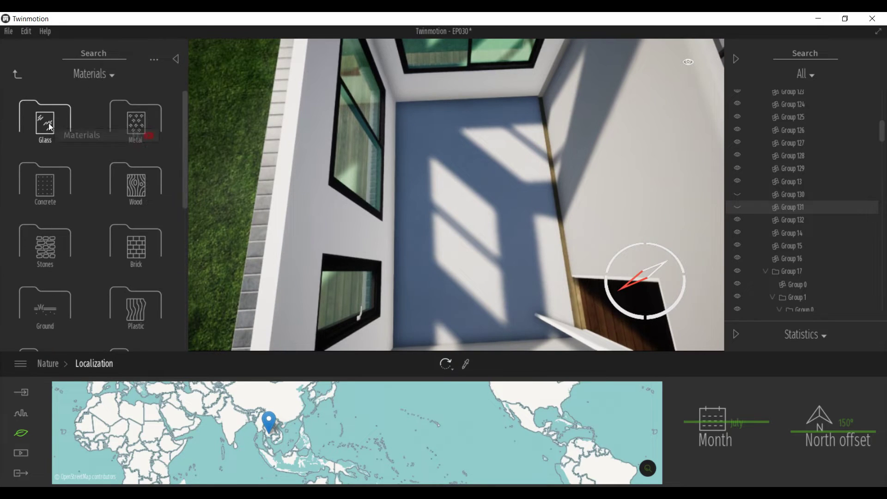
pyautogui.click(132, 193)
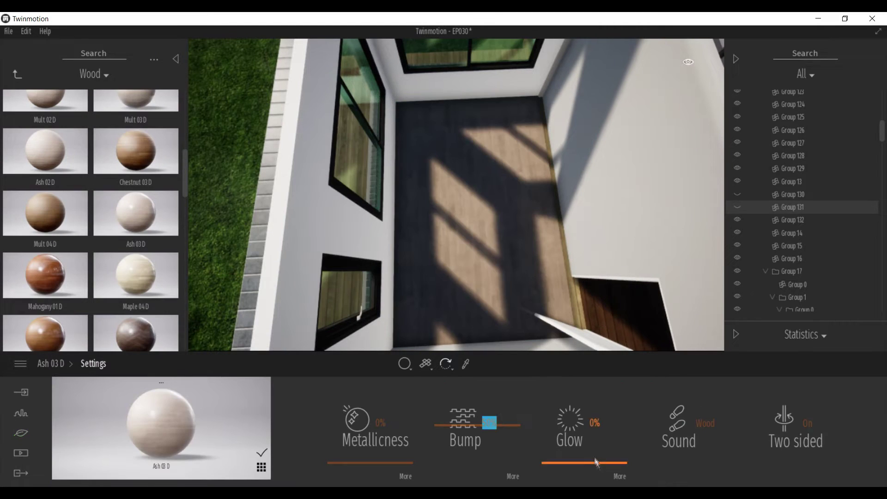
pyautogui.moveTo(596, 462); pyautogui.dragTo(595, 441)
# Apply the adjusted Ash 03 D wood to the remaining room floors, including the living room.
pyautogui.moveTo(506, 306); pyautogui.dragTo(323, 305, button='right')
pyautogui.moveTo(161, 423); pyautogui.dragTo(384, 304)
pyautogui.moveTo(383, 305); pyautogui.dragTo(338, 212, button='right')
pyautogui.moveTo(164, 408); pyautogui.dragTo(314, 243)
pyautogui.moveTo(314, 243); pyautogui.dragTo(362, 250, button='right')
# Try Green Marble 01 A on the bathroom wall behind the toilet and browse the other marble and granite materials.
pyautogui.click(17, 74)
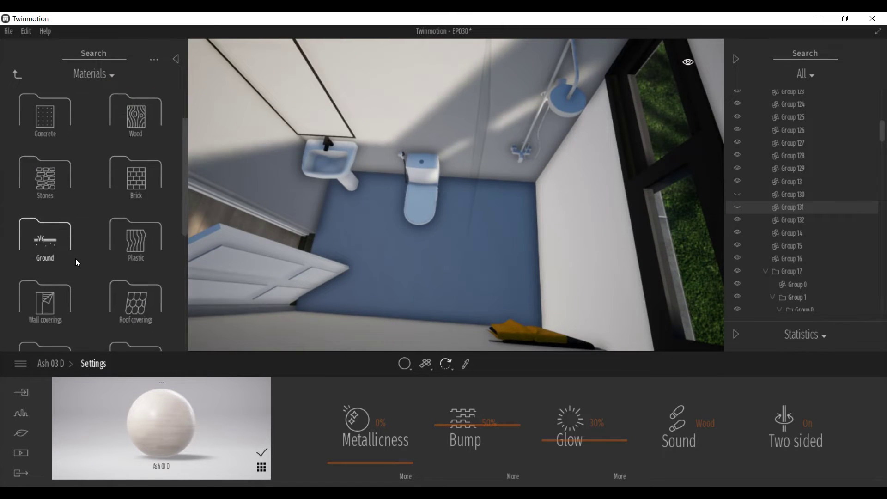
pyautogui.click(45, 330)
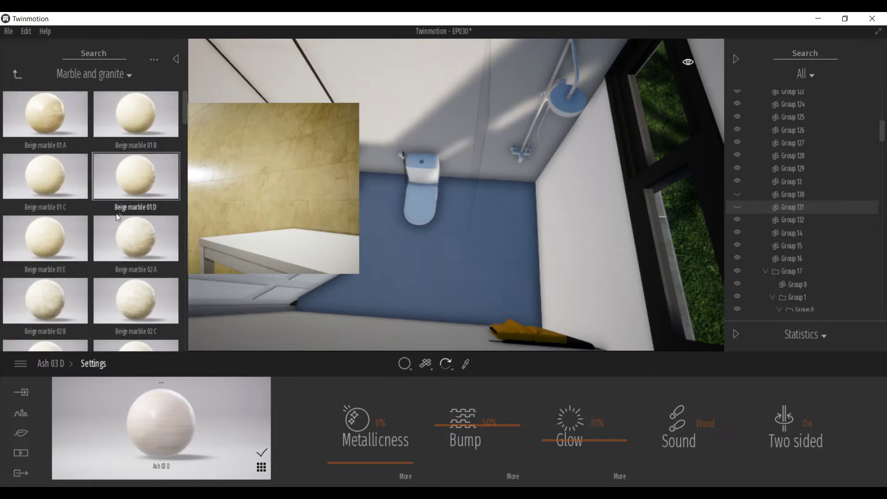
pyautogui.scroll(-5, 78, 295)
pyautogui.scroll(-3, 70, 309)
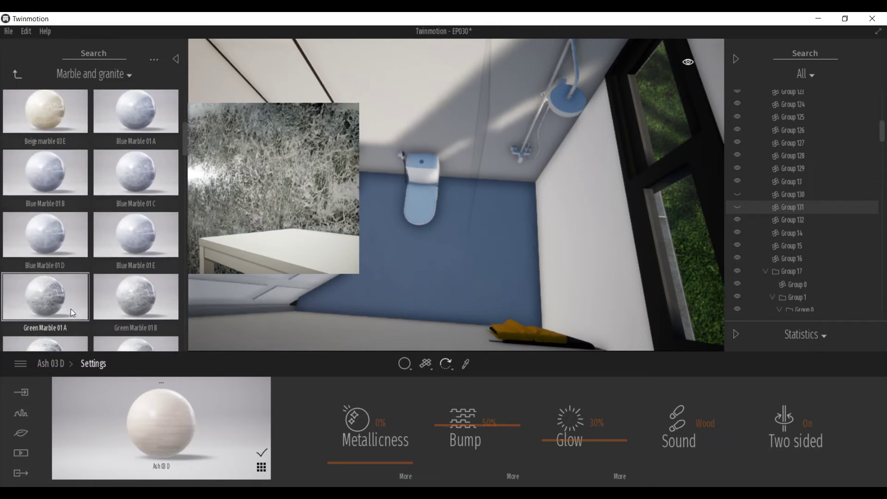
pyautogui.moveTo(53, 249); pyautogui.dragTo(399, 108)
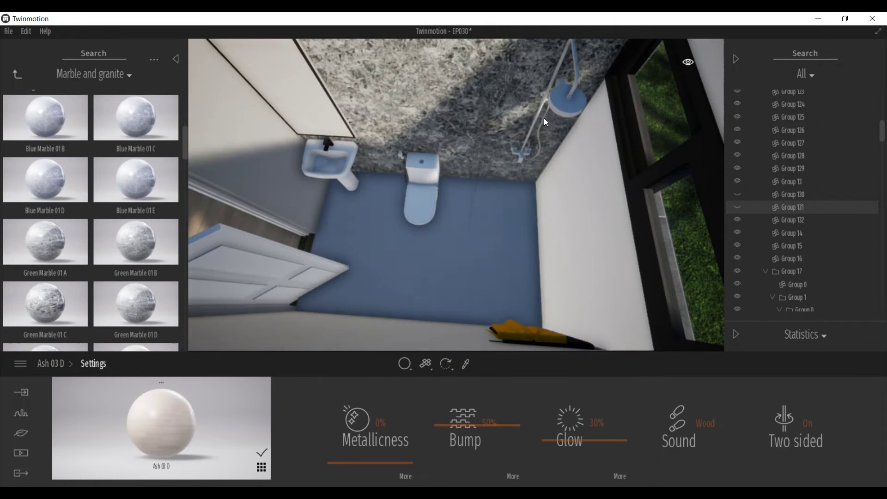
pyautogui.scroll(-5, 81, 289)
pyautogui.scroll(-10, 84, 290)
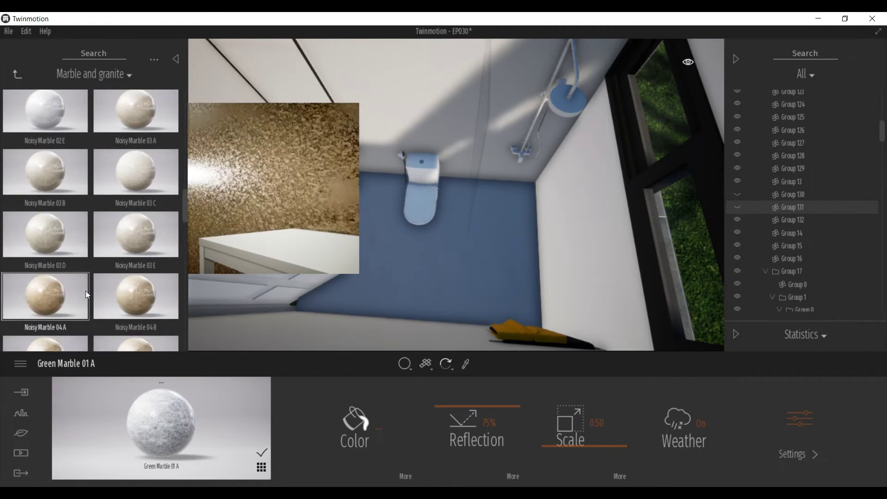
pyautogui.scroll(-8, 63, 325)
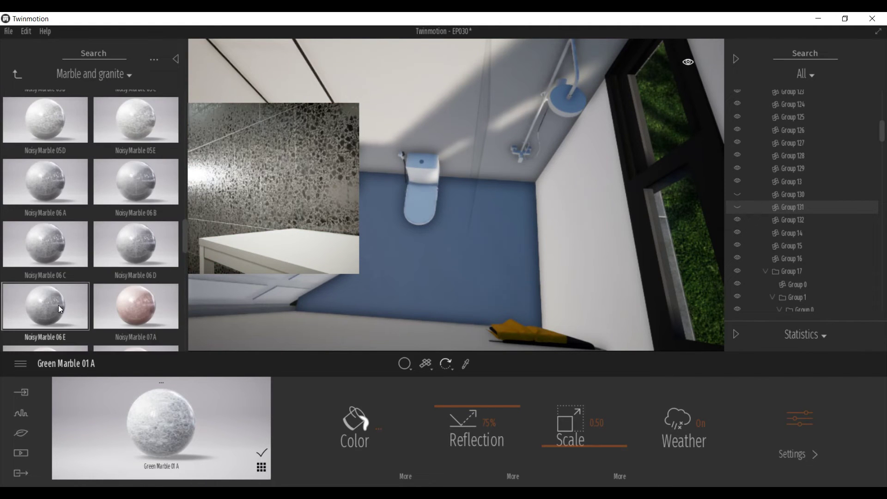
# Try Ceramic tiles 3 on the bathroom walls and a concrete tile material on its floor.
pyautogui.click(13, 75)
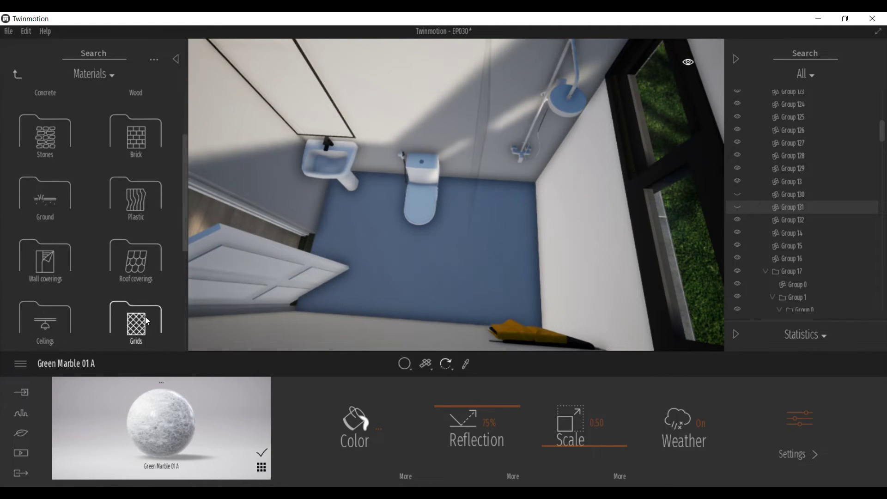
pyautogui.click(135, 313)
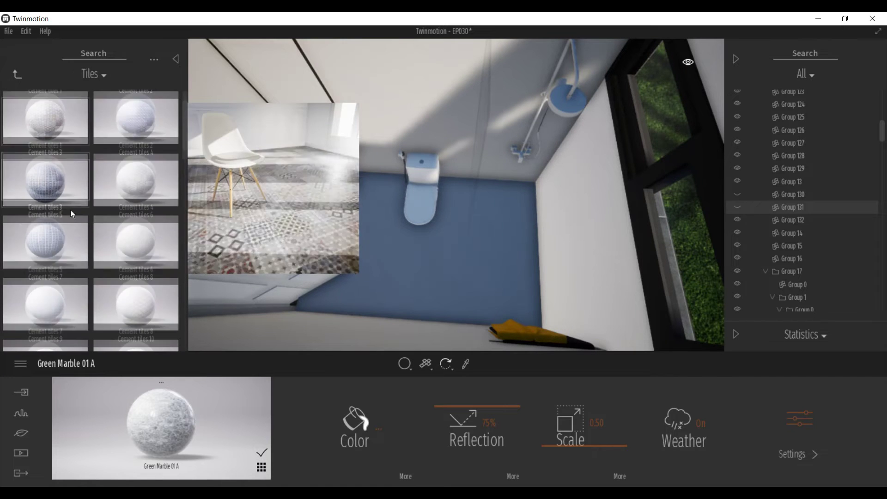
pyautogui.scroll(-5, 79, 231)
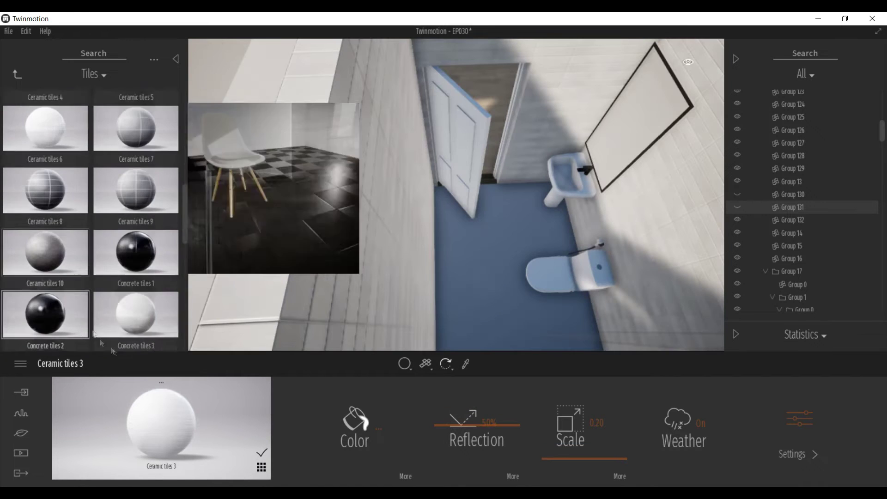
pyautogui.moveTo(99, 338); pyautogui.dragTo(465, 320)
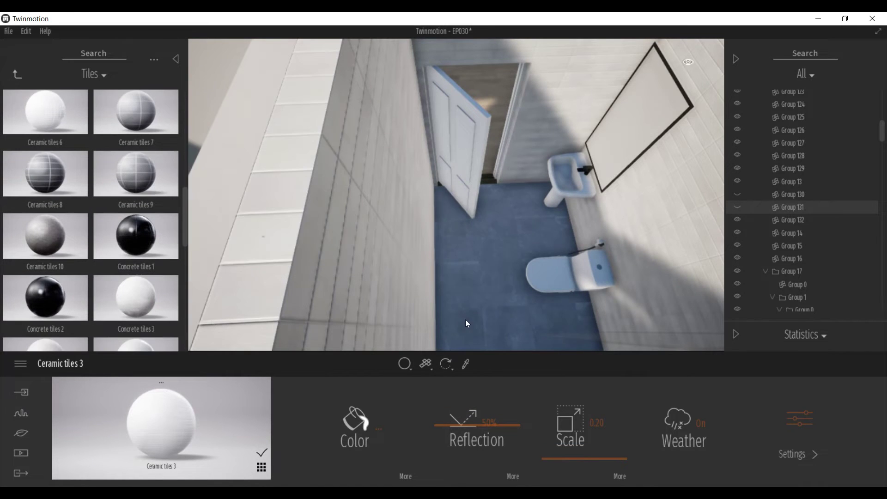
# Apply Ceramic tiles 9 to the bathroom floor and pick Ceramic tiles 3 from the tile materials.
pyautogui.moveTo(456, 195); pyautogui.dragTo(408, 241, button='right')
pyautogui.scroll(5, 456, 195)
pyautogui.scroll(-3, 408, 240)
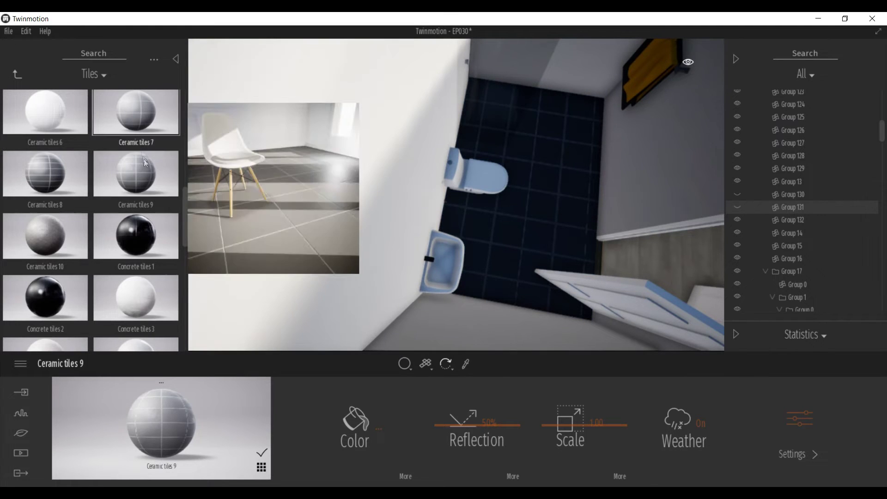
pyautogui.scroll(5, 143, 118)
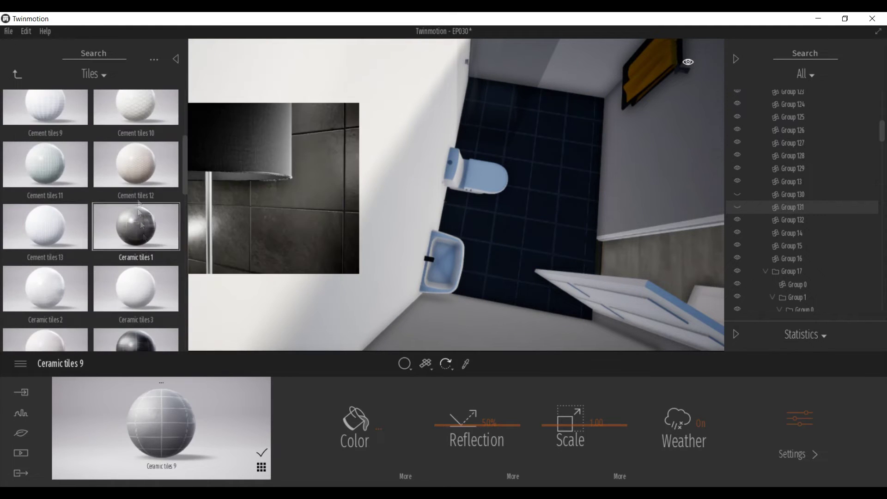
pyautogui.scroll(-3, 141, 225)
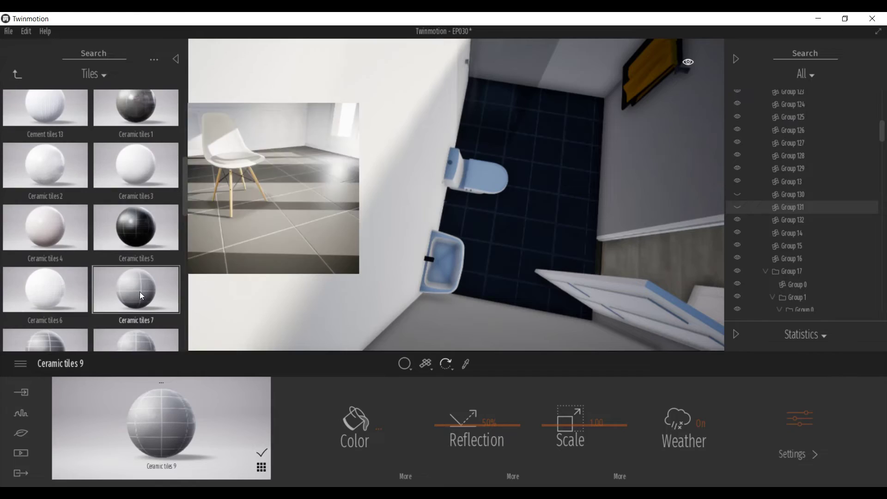
pyautogui.click(138, 165)
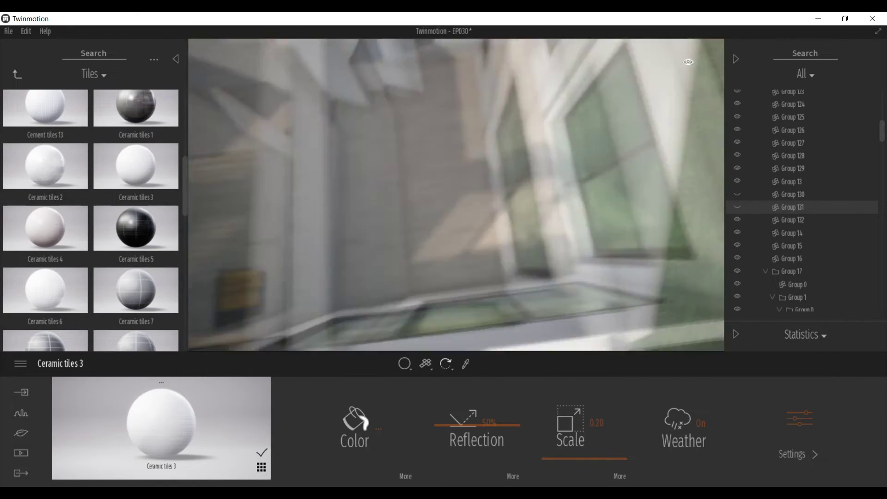
# Place a Vixen corner sofa from the living room furniture library on the living room floor.
pyautogui.press('w')
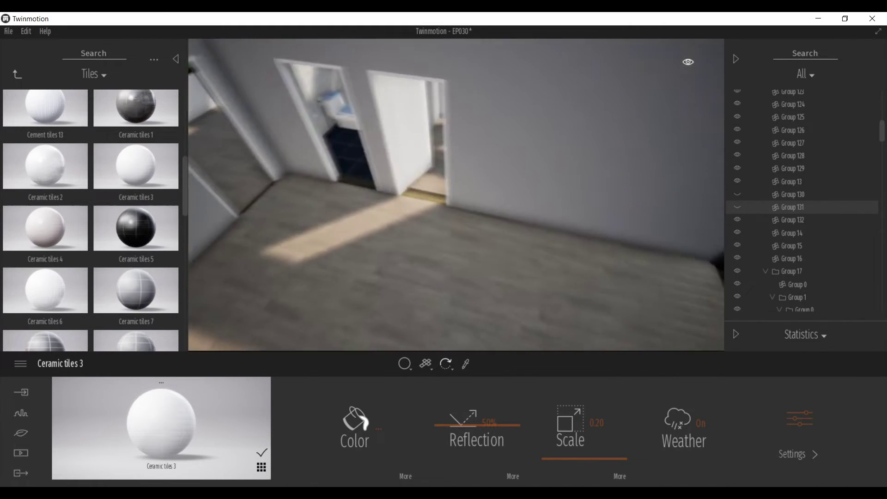
pyautogui.click(18, 74)
pyautogui.click(19, 73)
pyautogui.click(59, 189)
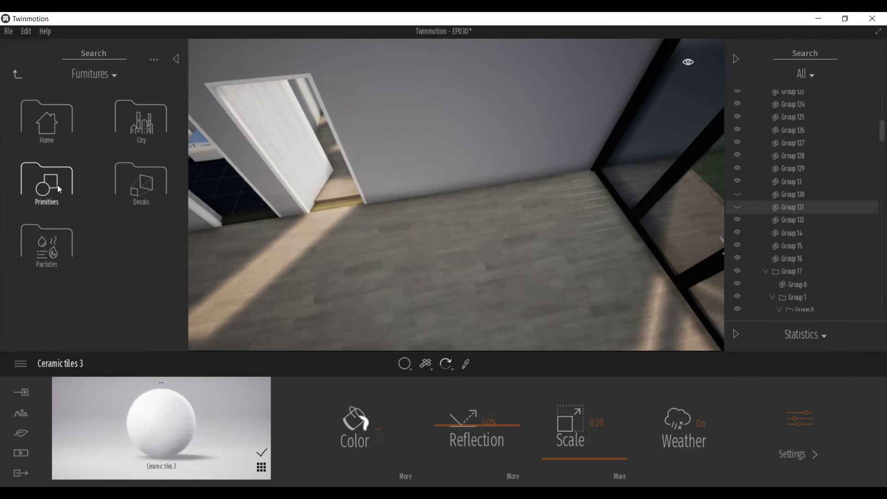
pyautogui.click(41, 124)
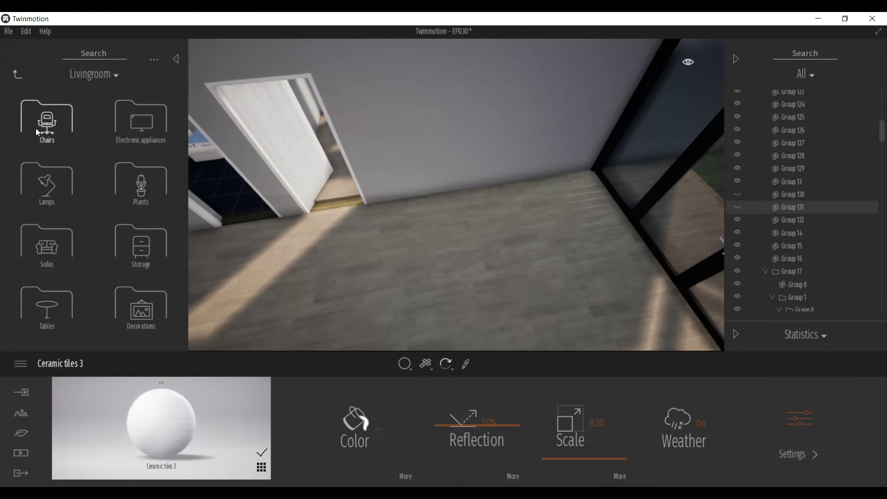
pyautogui.click(55, 247)
pyautogui.moveTo(163, 183); pyautogui.dragTo(298, 178)
# Move and rotate the Vixen corner sofa so it sits along the living room wall beside the glass doors.
pyautogui.scroll(-3, 440, 314)
pyautogui.scroll(4, 440, 314)
pyautogui.press('l')
pyautogui.click(509, 313)
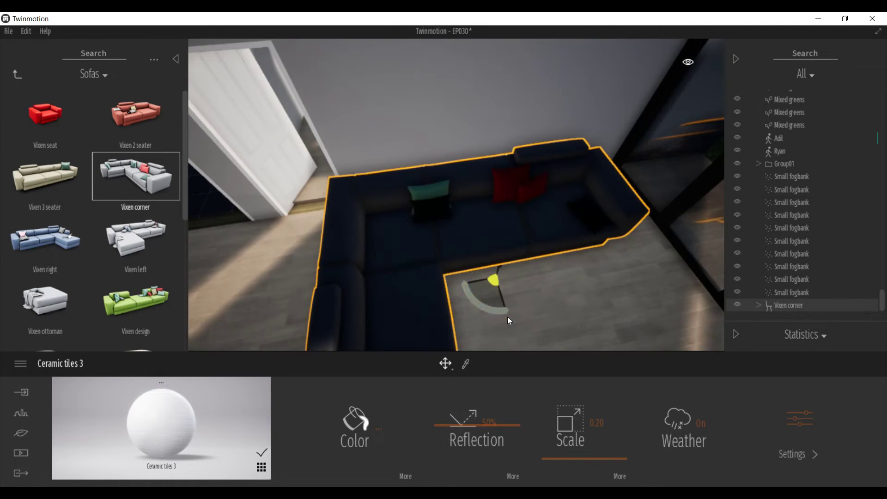
pyautogui.moveTo(508, 312); pyautogui.dragTo(495, 286)
pyautogui.press('r')
pyautogui.scroll(-5, 494, 286)
pyautogui.keyDown('shift'); pyautogui.moveTo(495, 286); pyautogui.dragTo(311, 312, button='middle'); pyautogui.keyUp('shift')
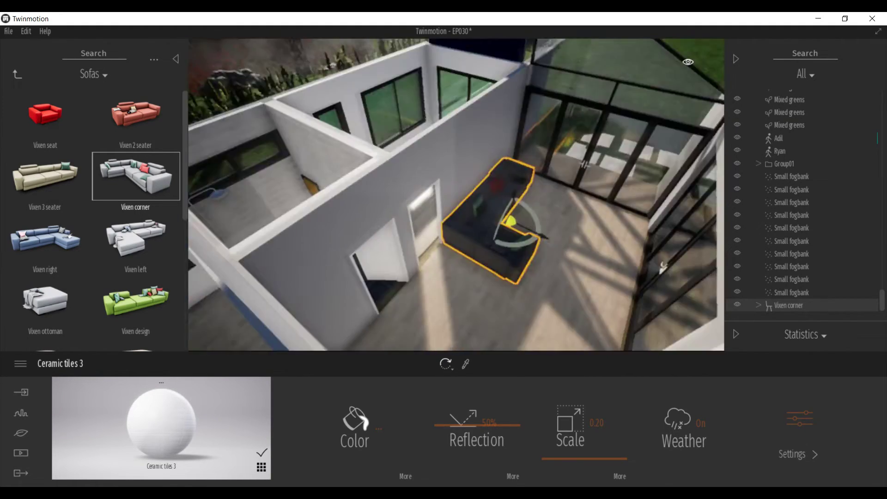
pyautogui.scroll(5, 294, 314)
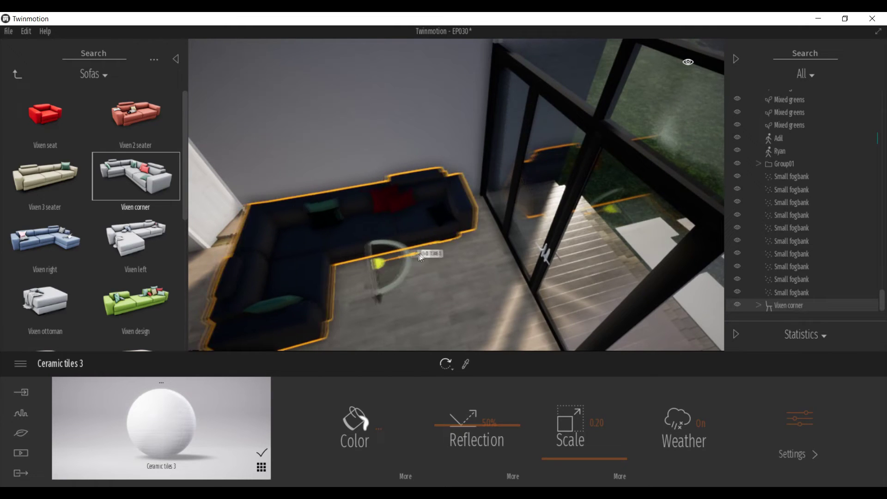
pyautogui.moveTo(421, 258); pyautogui.dragTo(401, 268)
# Place a Vixen ottoman on the floor in front of the corner sofa and set the sofa fabric's glow to 20%.
pyautogui.scroll(-1, 51, 299)
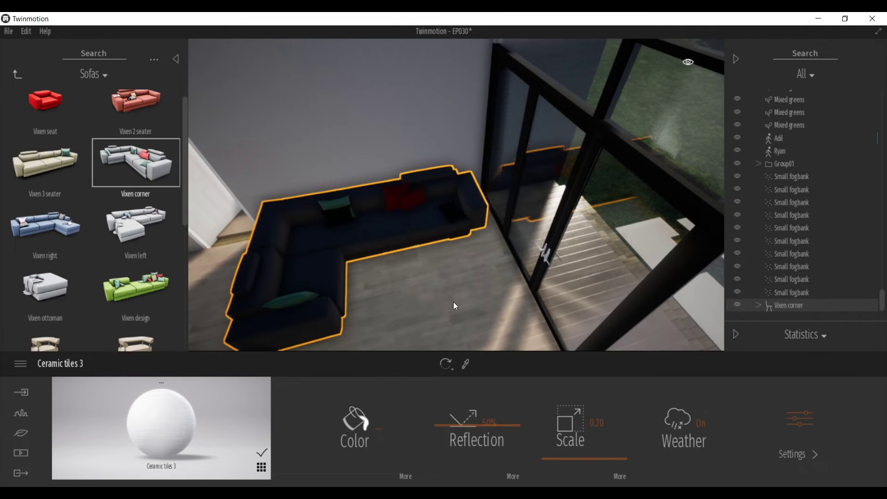
pyautogui.click(468, 365)
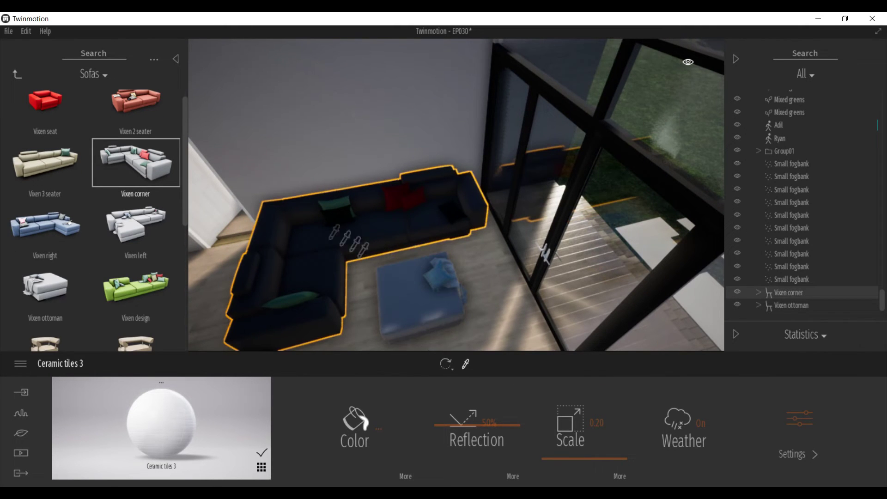
pyautogui.click(343, 245)
pyautogui.moveTo(514, 449); pyautogui.dragTo(506, 449)
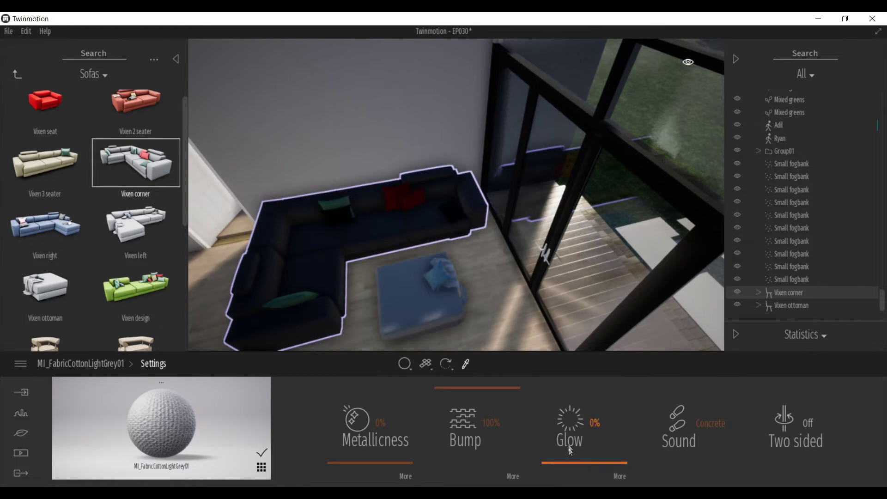
pyautogui.moveTo(571, 451); pyautogui.dragTo(575, 450)
# Place a PHD shelf from the living room storage furniture on the floor at the living room's other end.
pyautogui.moveTo(389, 319); pyautogui.dragTo(554, 296, button='right')
pyautogui.scroll(-5, 142, 193)
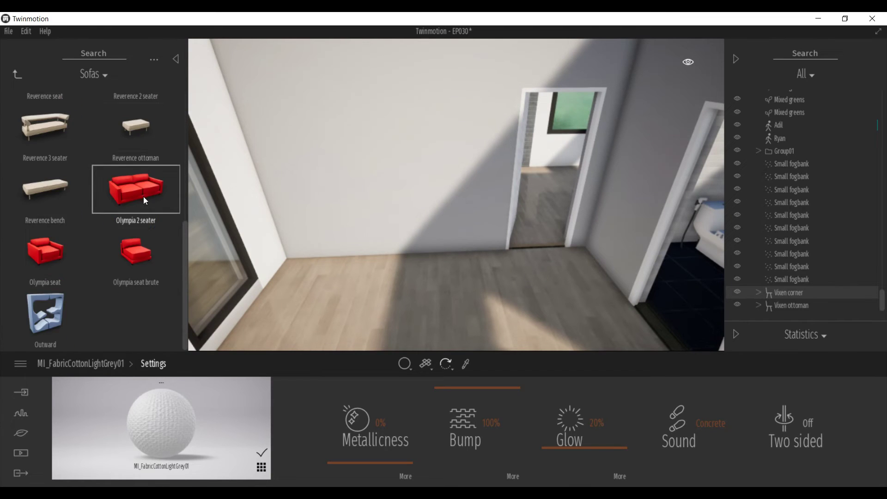
pyautogui.click(18, 75)
pyautogui.click(141, 250)
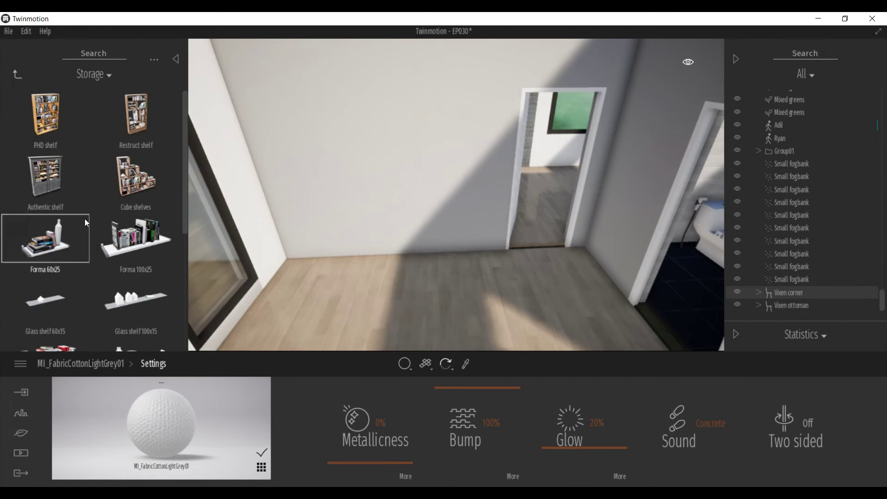
pyautogui.scroll(-2, 87, 219)
pyautogui.scroll(2, 87, 218)
pyautogui.scroll(1, 88, 220)
pyautogui.moveTo(88, 220); pyautogui.dragTo(380, 314)
# Rotate the PHD shelf so its open side faces the room and move it against the wall beside the tall window.
pyautogui.scroll(-3, 379, 314)
pyautogui.press('l')
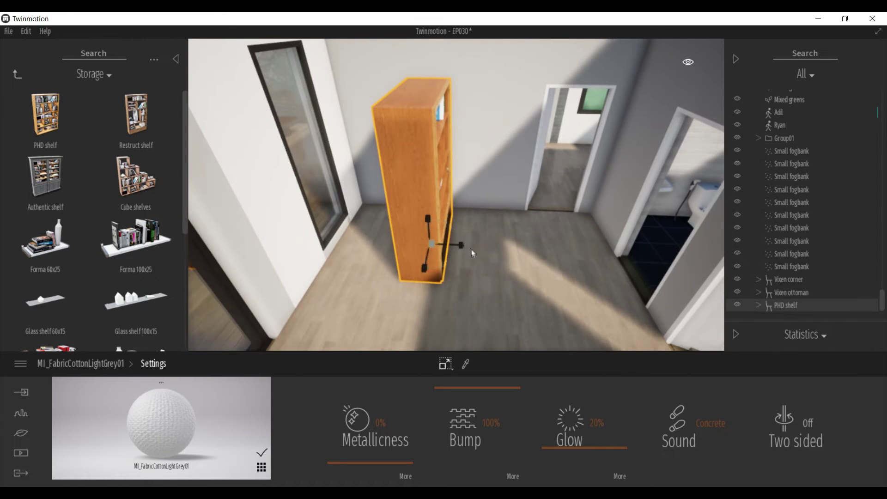
pyautogui.moveTo(466, 266); pyautogui.dragTo(413, 315)
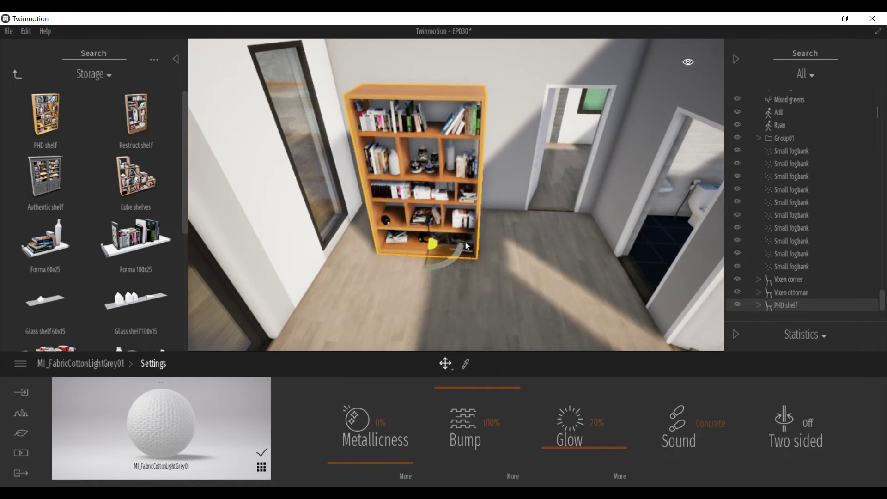
pyautogui.scroll(3, 412, 315)
pyautogui.moveTo(455, 241); pyautogui.dragTo(458, 226)
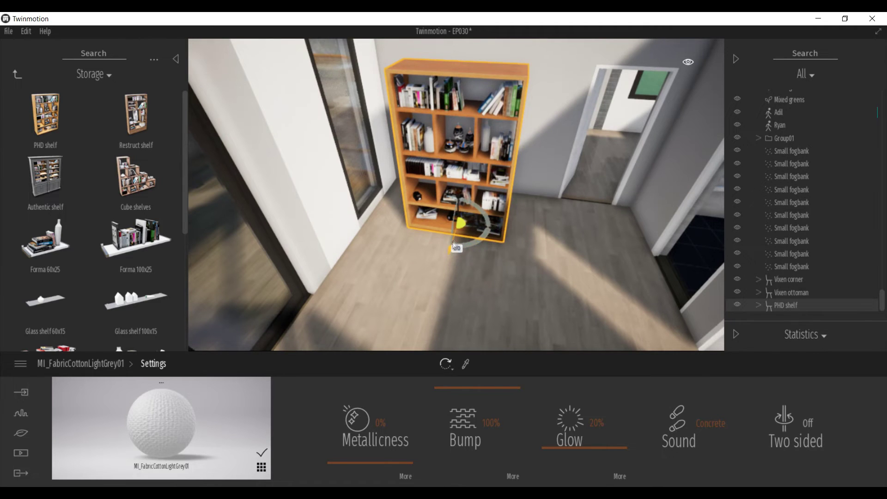
pyautogui.press('e')
pyautogui.moveTo(459, 226); pyautogui.dragTo(491, 295, button='right')
pyautogui.moveTo(445, 278); pyautogui.dragTo(444, 226)
pyautogui.moveTo(291, 240); pyautogui.dragTo(296, 208, button='right')
pyautogui.press('w')
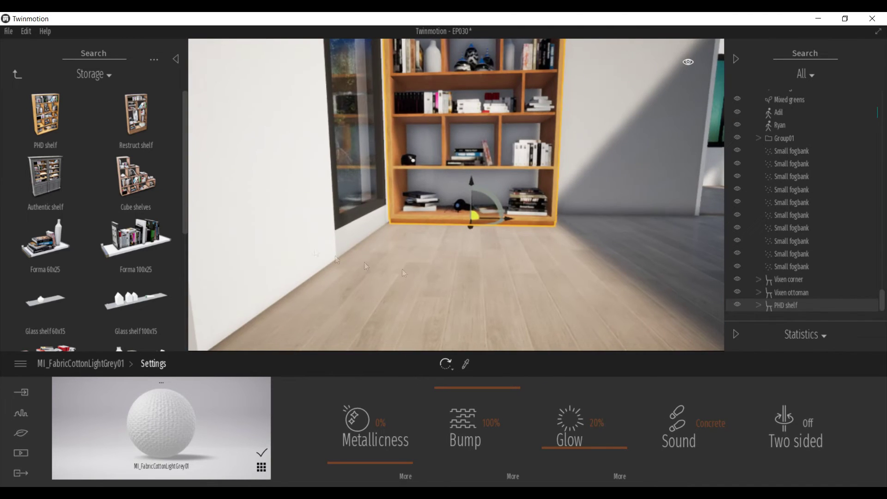
# Place a Fascinate bed clear in the bedroom and rotate it so its headboard stands against the end wall with the window.
pyautogui.scroll(-1, 416, 269)
pyautogui.moveTo(475, 271); pyautogui.dragTo(670, 268, button='right')
pyautogui.press('e')
pyautogui.press('s')
pyautogui.moveTo(457, 194); pyautogui.dragTo(499, 277, button='right')
pyautogui.click(16, 73)
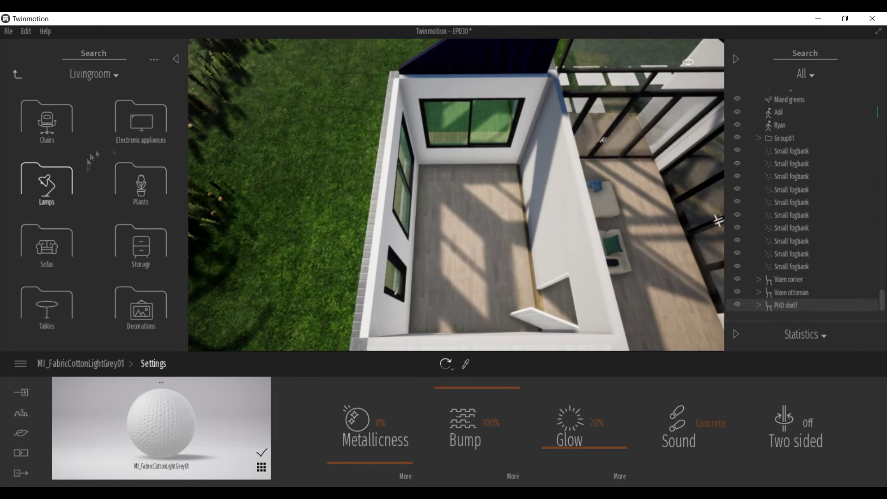
pyautogui.click(49, 129)
pyautogui.moveTo(49, 129); pyautogui.dragTo(468, 212)
pyautogui.moveTo(470, 256); pyautogui.dragTo(475, 291, button='middle')
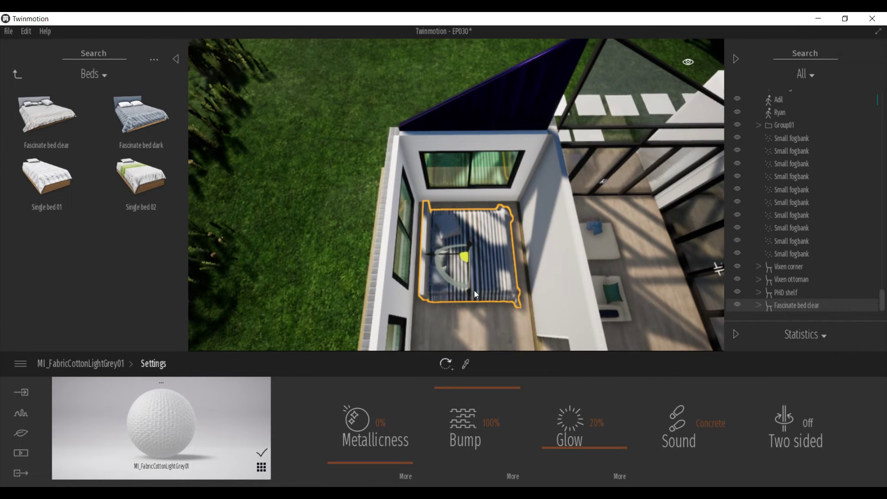
pyautogui.moveTo(470, 287); pyautogui.dragTo(392, 298)
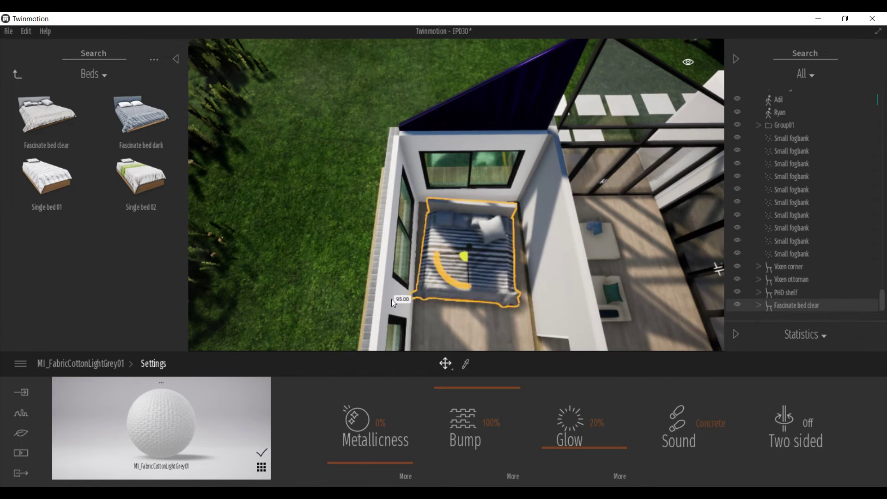
pyautogui.moveTo(470, 292); pyautogui.dragTo(470, 282)
# Place a Fascinate bed dark in the other bedroom with its headboard along the side window wall, and sample its duvet material.
pyautogui.keyDown('shift'); pyautogui.moveTo(470, 282); pyautogui.dragTo(508, 194, button='middle'); pyautogui.keyUp('shift')
pyautogui.scroll(5, 456, 195)
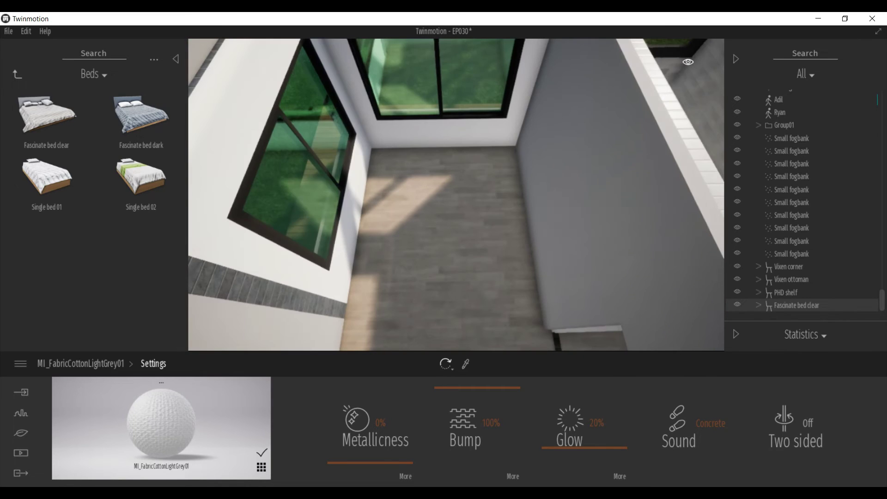
pyautogui.moveTo(143, 127); pyautogui.dragTo(433, 212)
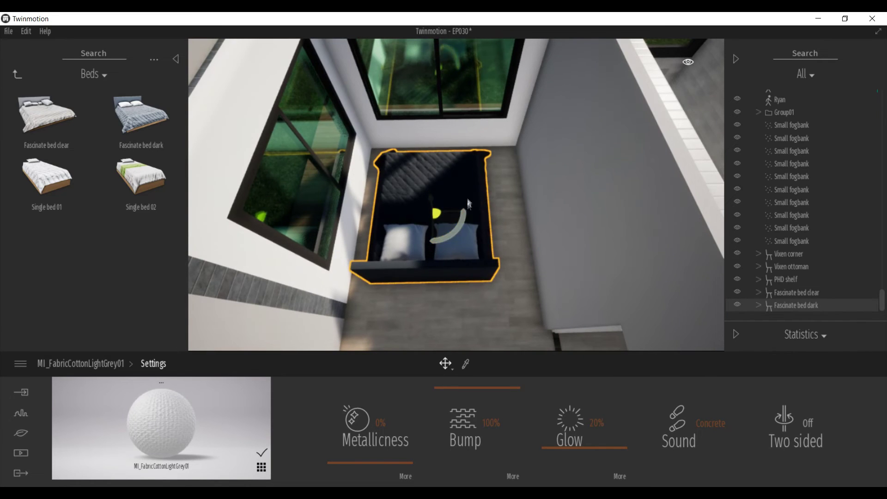
pyautogui.moveTo(434, 246); pyautogui.dragTo(434, 226)
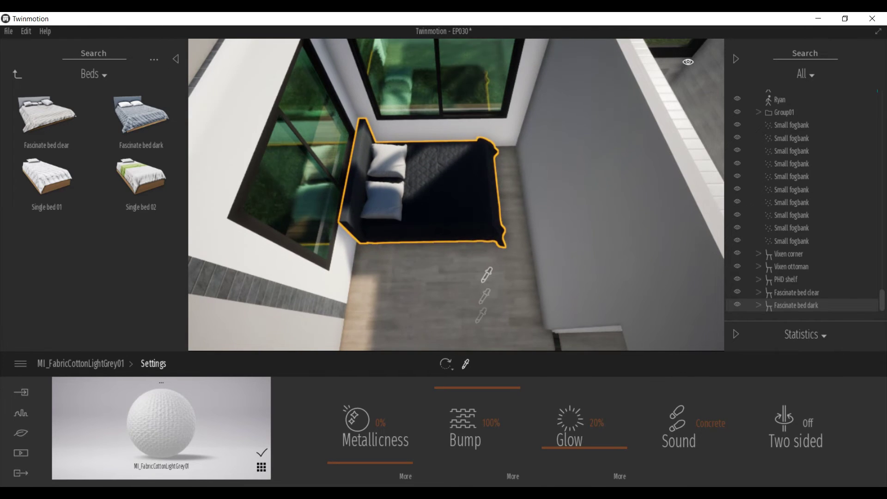
pyautogui.click(463, 222)
pyautogui.click(427, 432)
pyautogui.moveTo(449, 128); pyautogui.dragTo(668, 166)
pyautogui.click(560, 307)
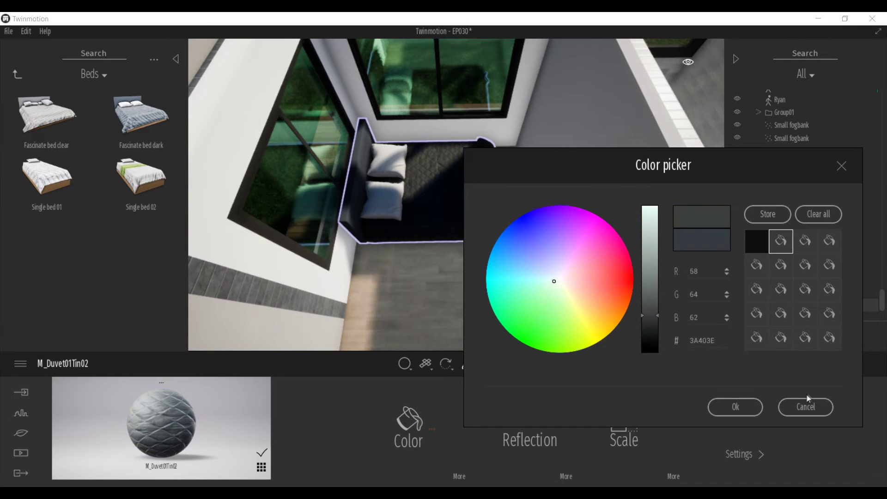
pyautogui.click(806, 404)
# Set the glow of the dark bed's duvet to 12% and of its headboard fabric to 15%.
pyautogui.click(743, 454)
pyautogui.moveTo(585, 462); pyautogui.dragTo(585, 454)
pyautogui.scroll(3, 400, 230)
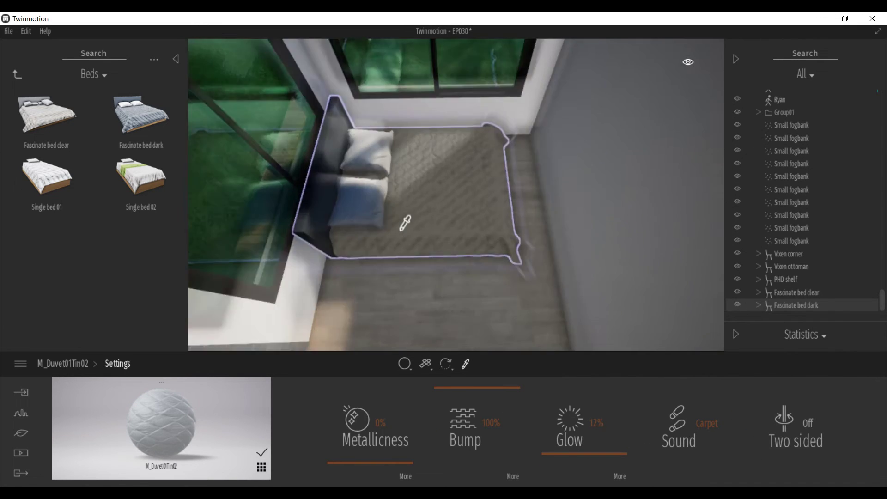
pyautogui.scroll(2, 406, 224)
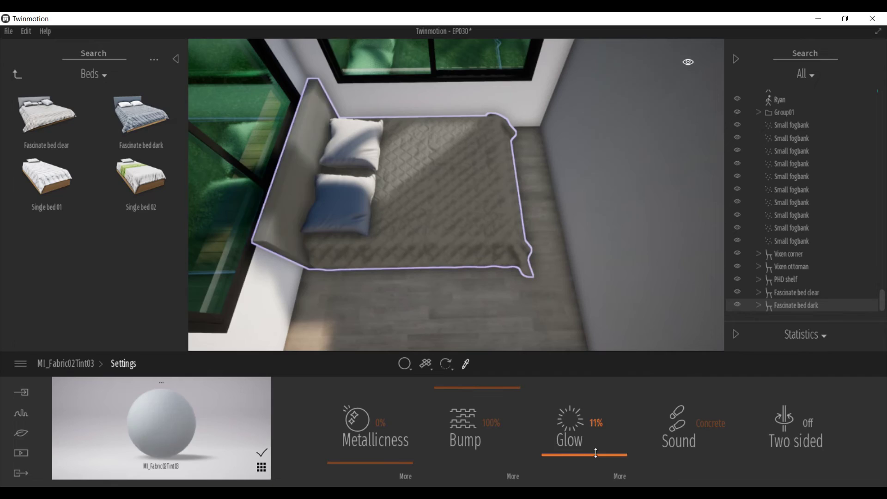
pyautogui.moveTo(606, 448); pyautogui.dragTo(606, 455)
# Try a marble material on the first bedroom's window wall and look through the concrete materials.
pyautogui.press('a')
pyautogui.moveTo(454, 251); pyautogui.dragTo(446, 351, button='right')
pyautogui.moveTo(456, 194); pyautogui.dragTo(467, 278, button='right')
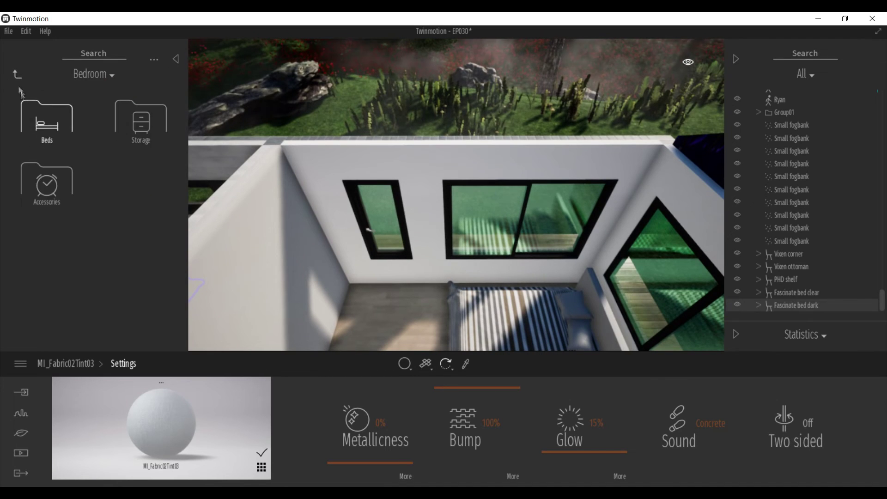
pyautogui.click(15, 75)
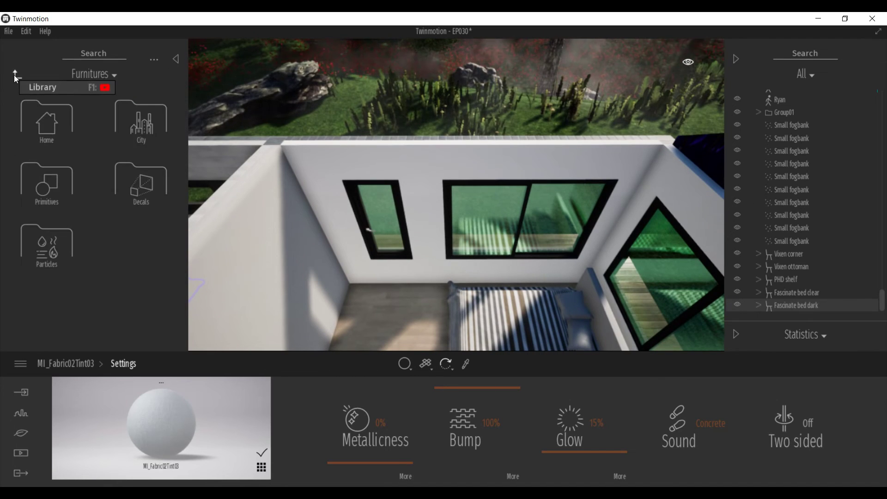
pyautogui.click(15, 75)
pyautogui.click(45, 123)
pyautogui.scroll(-5, 119, 250)
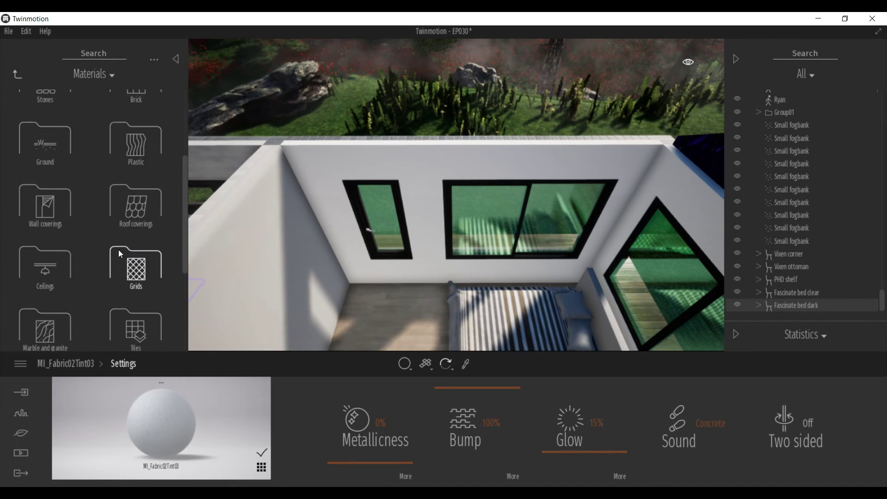
pyautogui.click(45, 198)
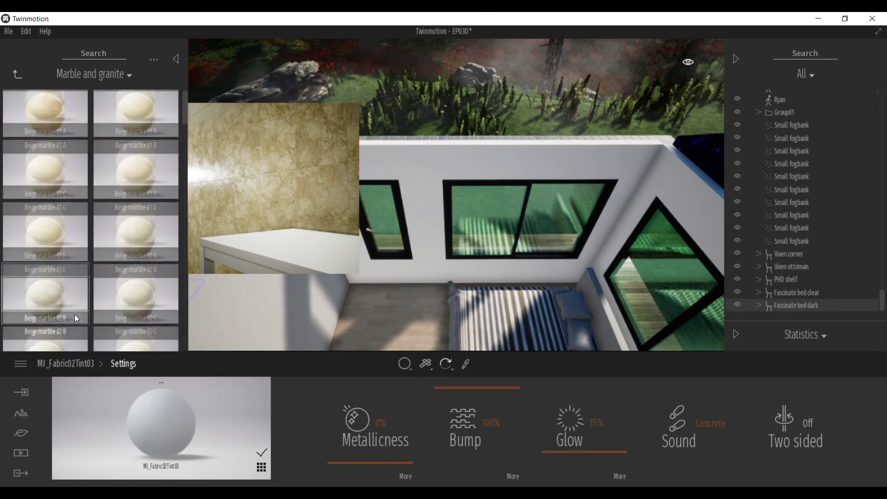
pyautogui.scroll(-6, 77, 310)
pyautogui.scroll(-1, 140, 323)
pyautogui.moveTo(138, 272); pyautogui.dragTo(416, 169)
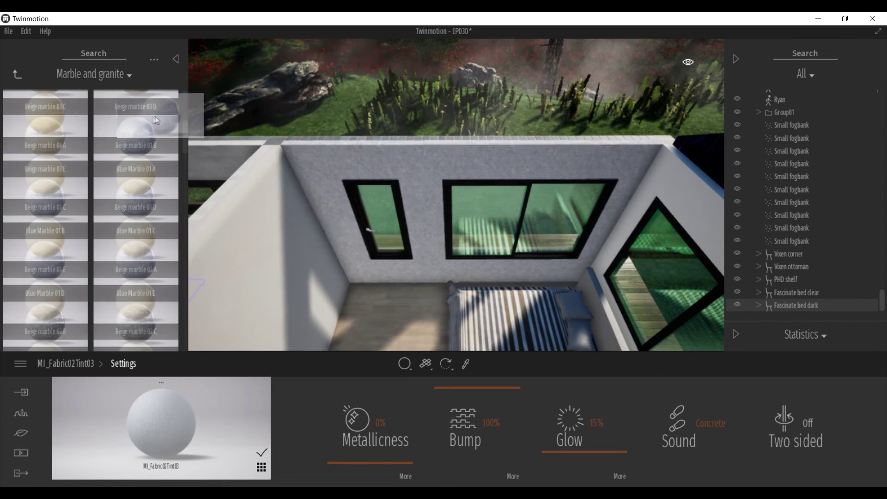
pyautogui.click(18, 74)
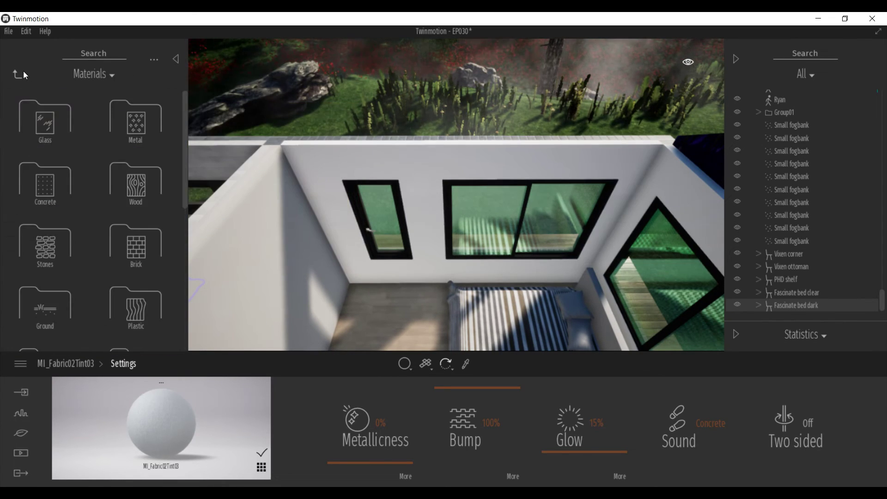
pyautogui.click(47, 186)
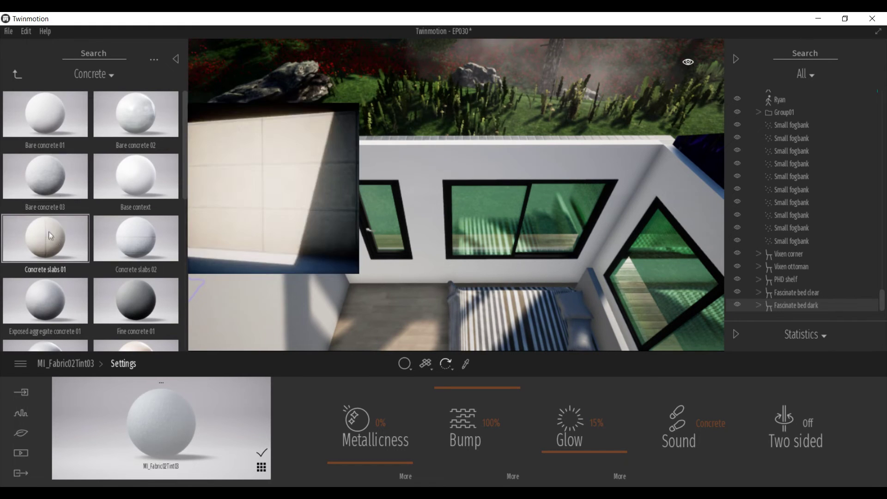
pyautogui.scroll(-8, 51, 229)
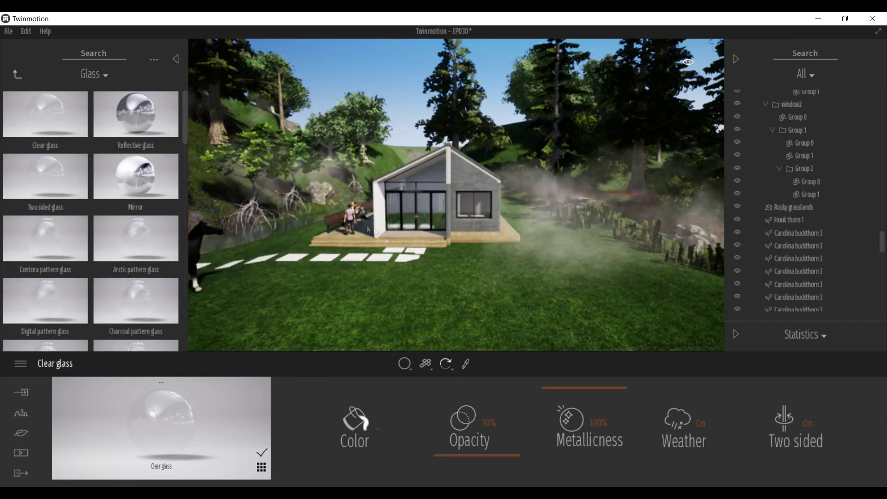
# Hide the library for a wider front view of the house, and open and close the preferences.
pyautogui.click(177, 60)
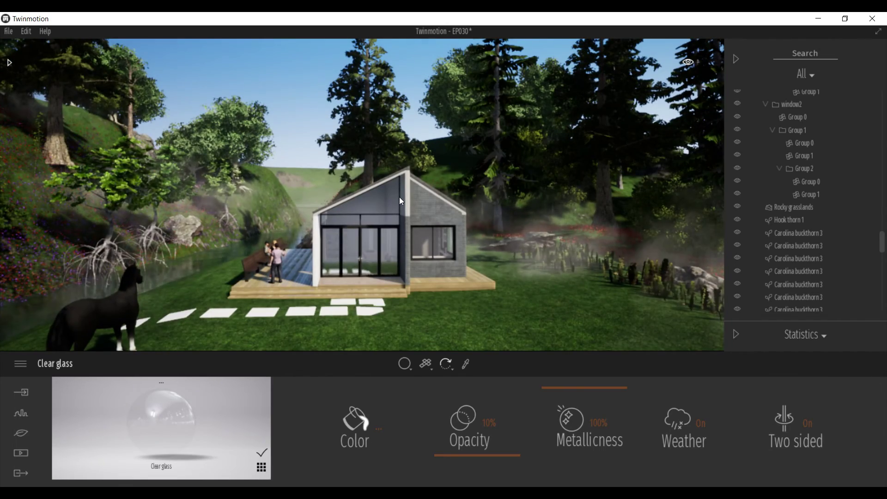
pyautogui.moveTo(457, 259); pyautogui.dragTo(435, 296, button='right')
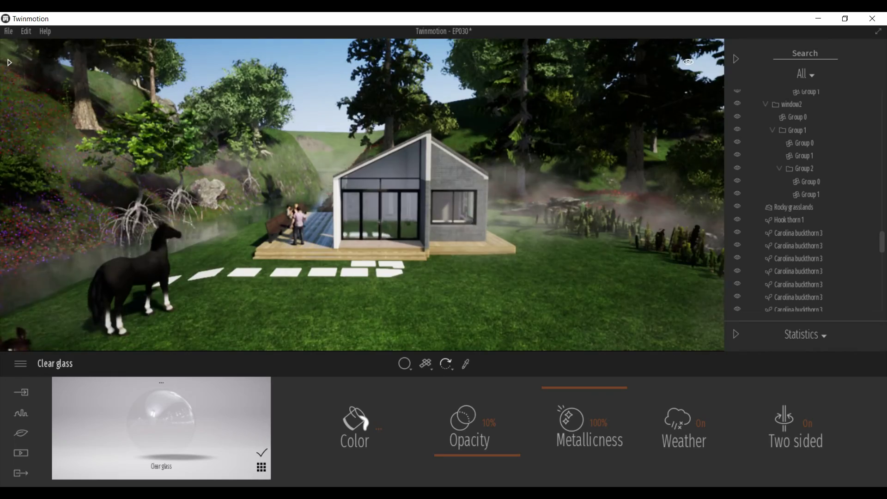
pyautogui.moveTo(478, 267); pyautogui.dragTo(379, 242)
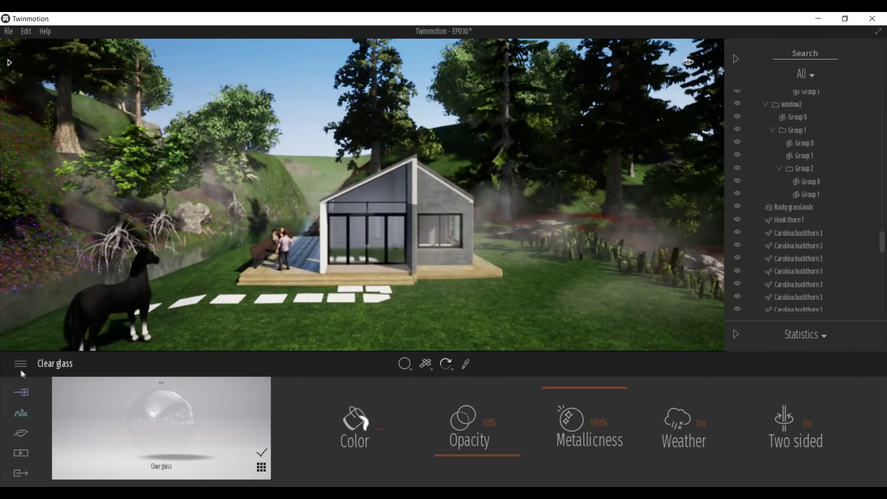
pyautogui.click(20, 363)
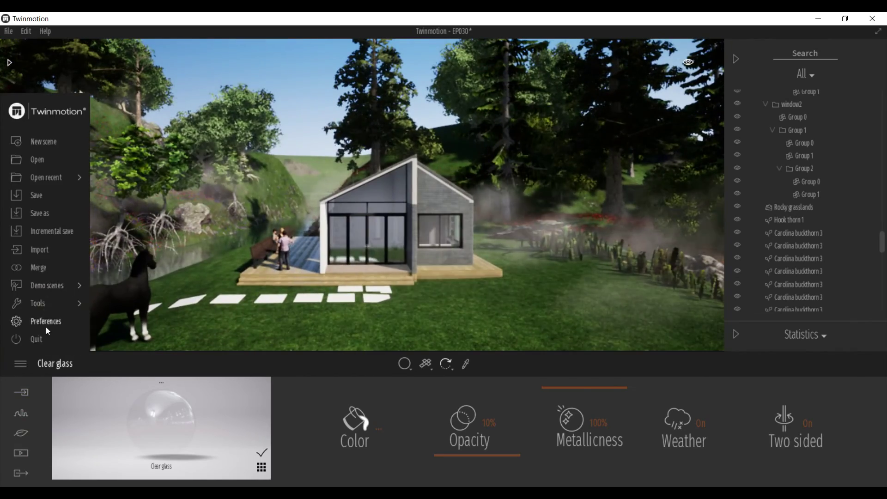
pyautogui.click(46, 327)
pyautogui.click(434, 121)
pyautogui.click(577, 428)
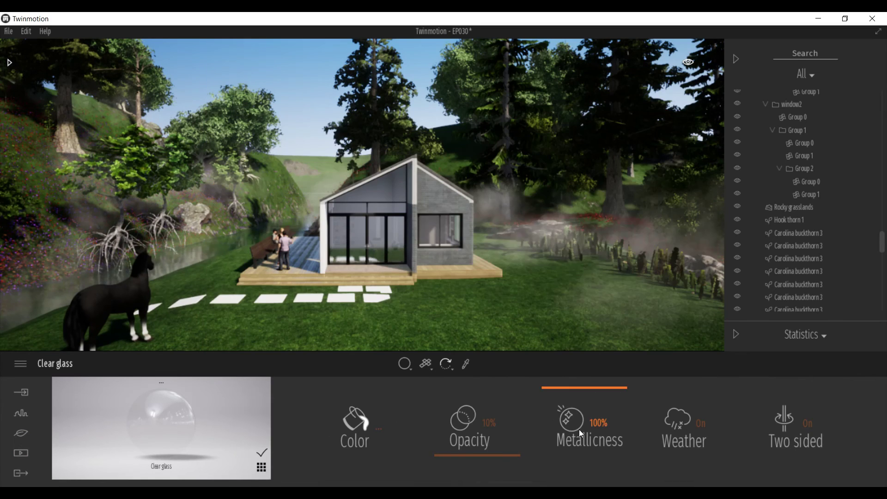
# Try cloudy, rainy and clearing weather on the scene.
pyautogui.click(20, 436)
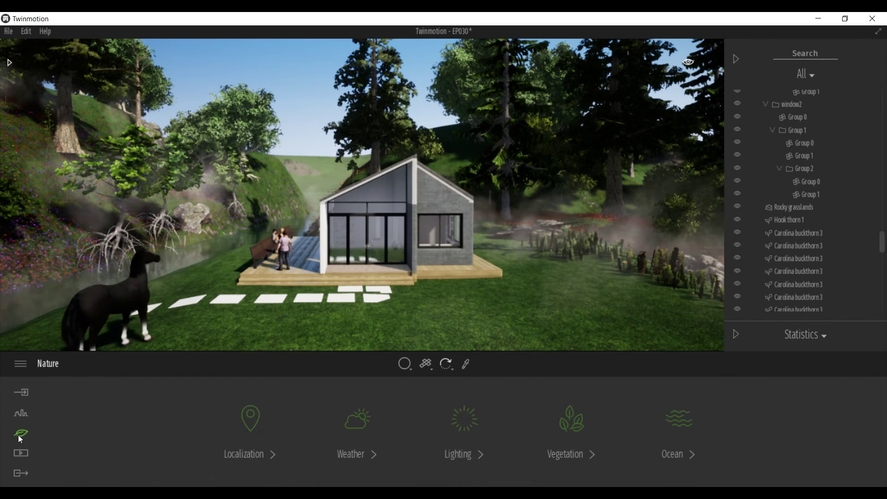
pyautogui.click(234, 407)
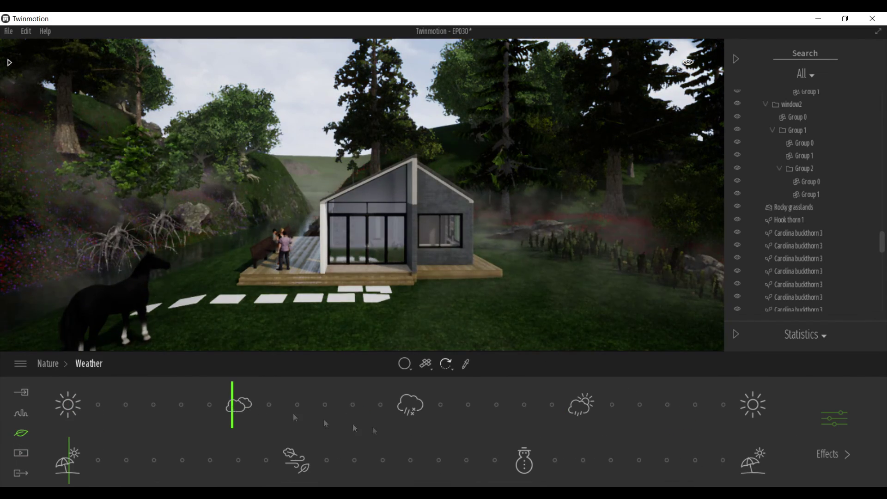
pyautogui.click(419, 412)
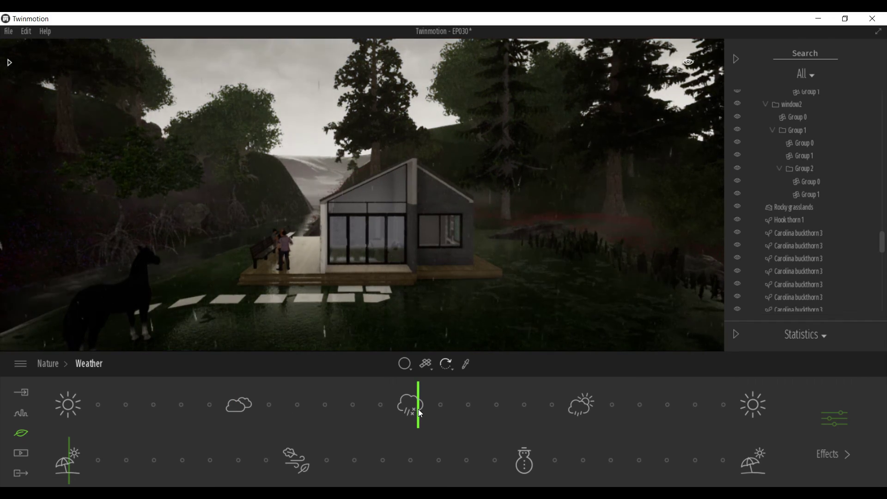
pyautogui.click(572, 408)
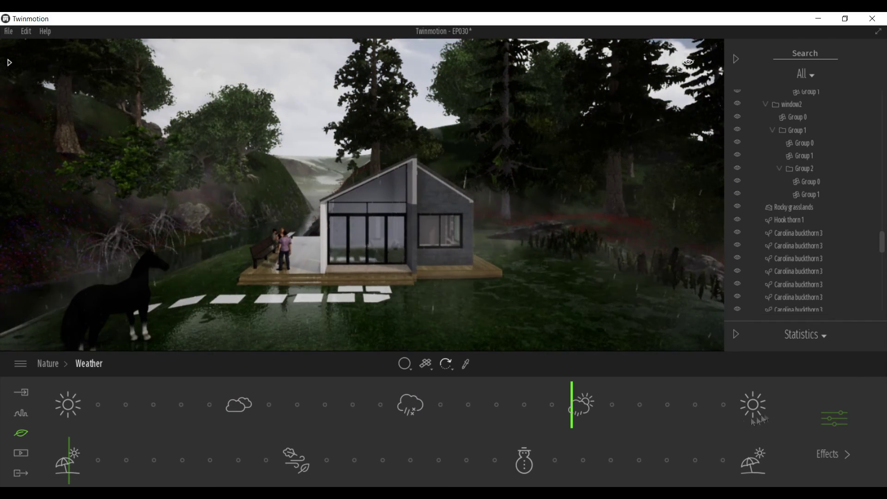
# Restore sunny weather and try the autumn and winter seasons before returning to summer.
pyautogui.click(304, 459)
pyautogui.moveTo(572, 407); pyautogui.dragTo(51, 414)
pyautogui.click(524, 460)
pyautogui.click(294, 462)
pyautogui.moveTo(379, 278); pyautogui.dragTo(333, 278, button='right')
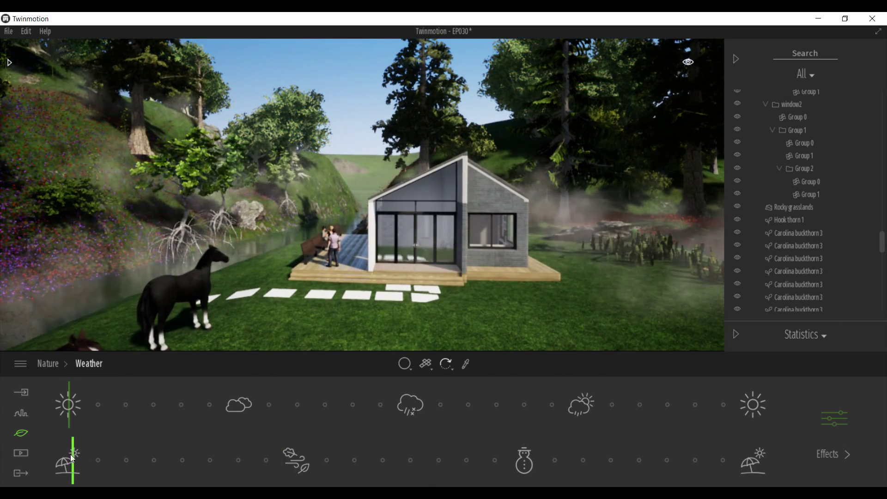
# Duplicate the whole imported house as one instance about 17.26 m away across the lawn.
pyautogui.moveTo(400, 272); pyautogui.dragTo(545, 272, button='right')
pyautogui.press('s')
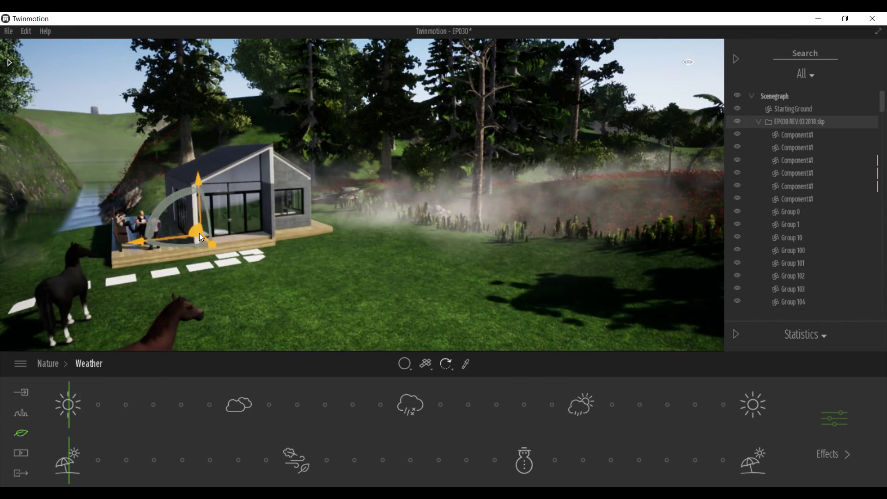
pyautogui.keyDown('alt'); pyautogui.moveTo(319, 215); pyautogui.dragTo(458, 292); pyautogui.keyUp('alt')
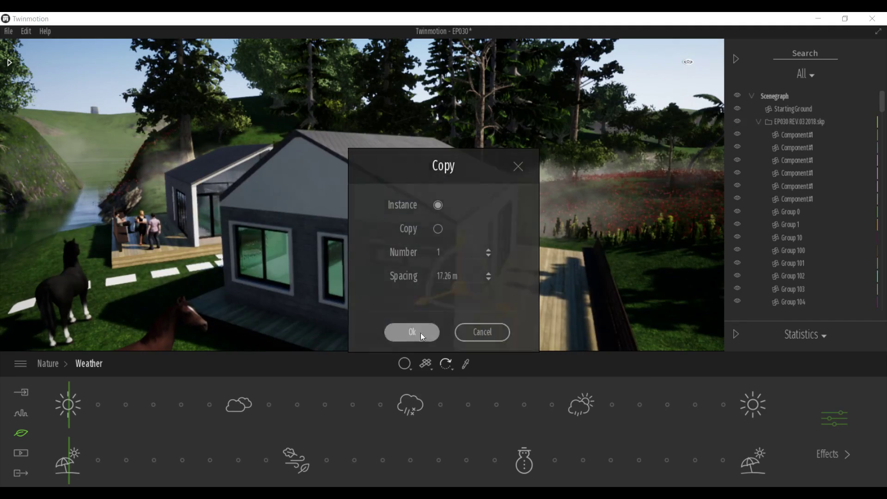
pyautogui.click(421, 332)
pyautogui.moveTo(423, 332)
pyautogui.mouseDown(button='right')
pyautogui.moveTo(601, 331)
pyautogui.moveTo(416, 331)
pyautogui.mouseUp(button='right')
pyautogui.press('s')
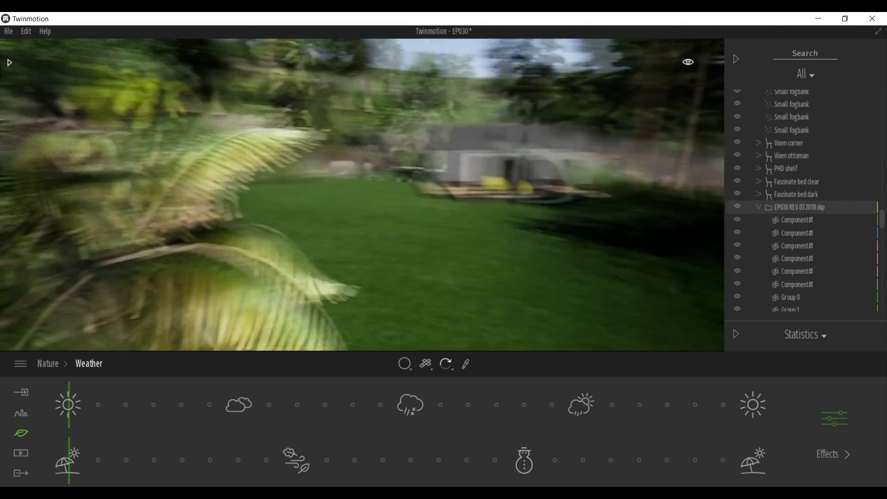